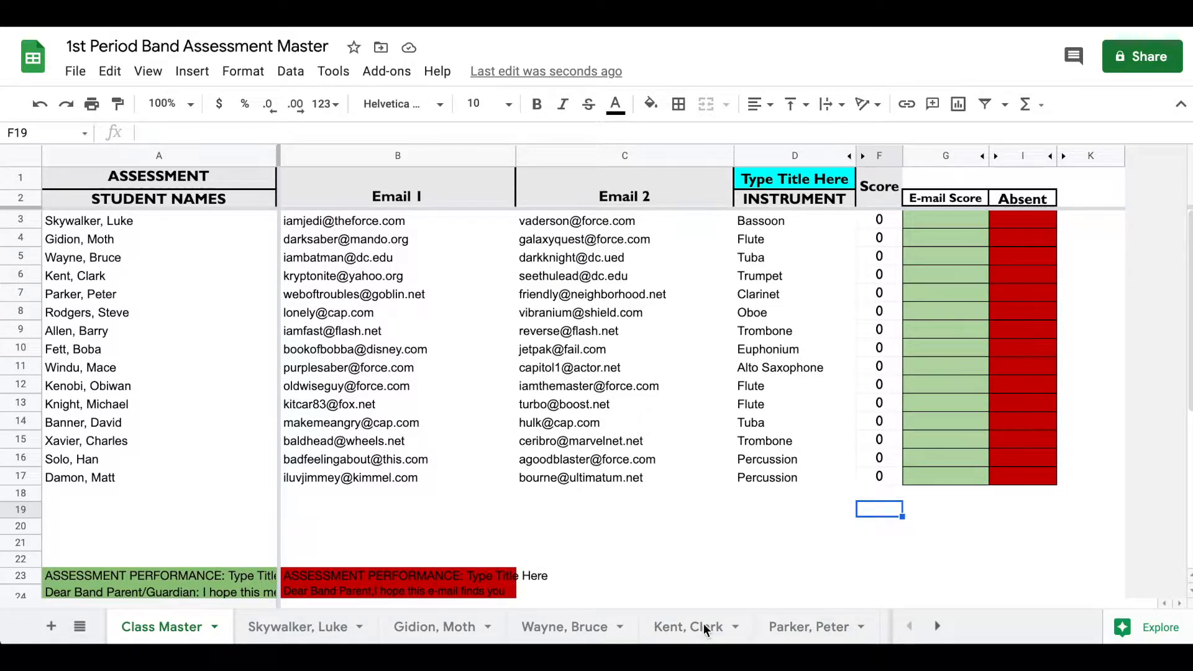
# Step: Review the W-master and P-master rubric sheets, and return to the Class Master sheet
pyautogui.scroll(-10, 703, 623)
pyautogui.scroll(-2, 703, 624)
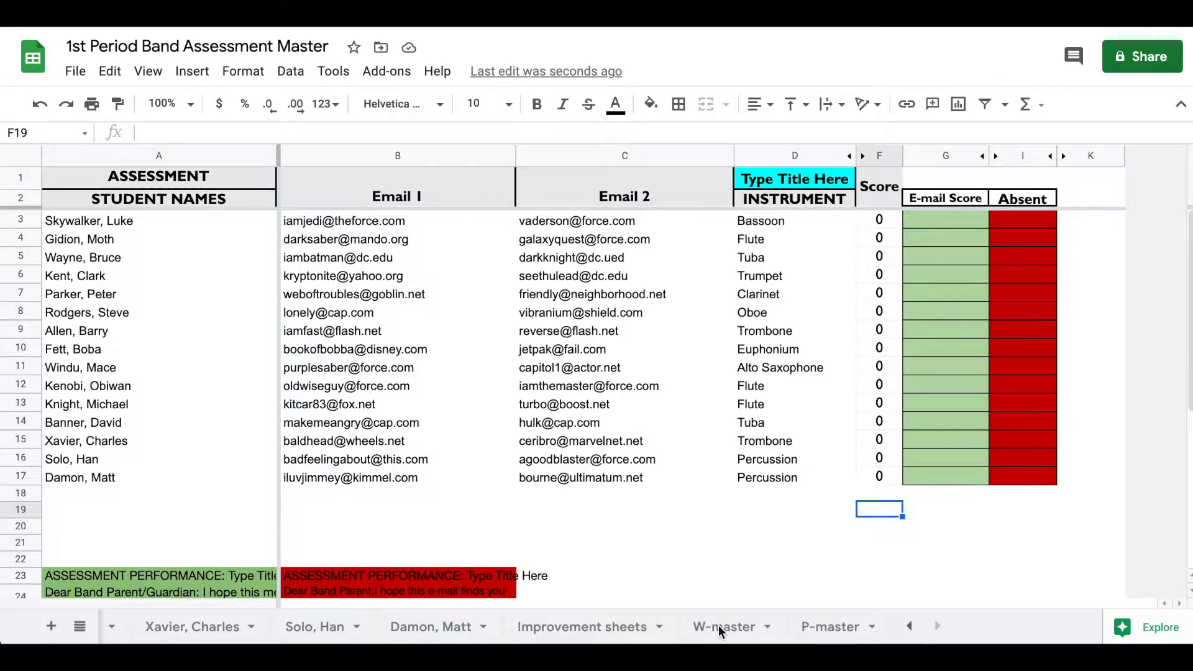
pyautogui.click(741, 627)
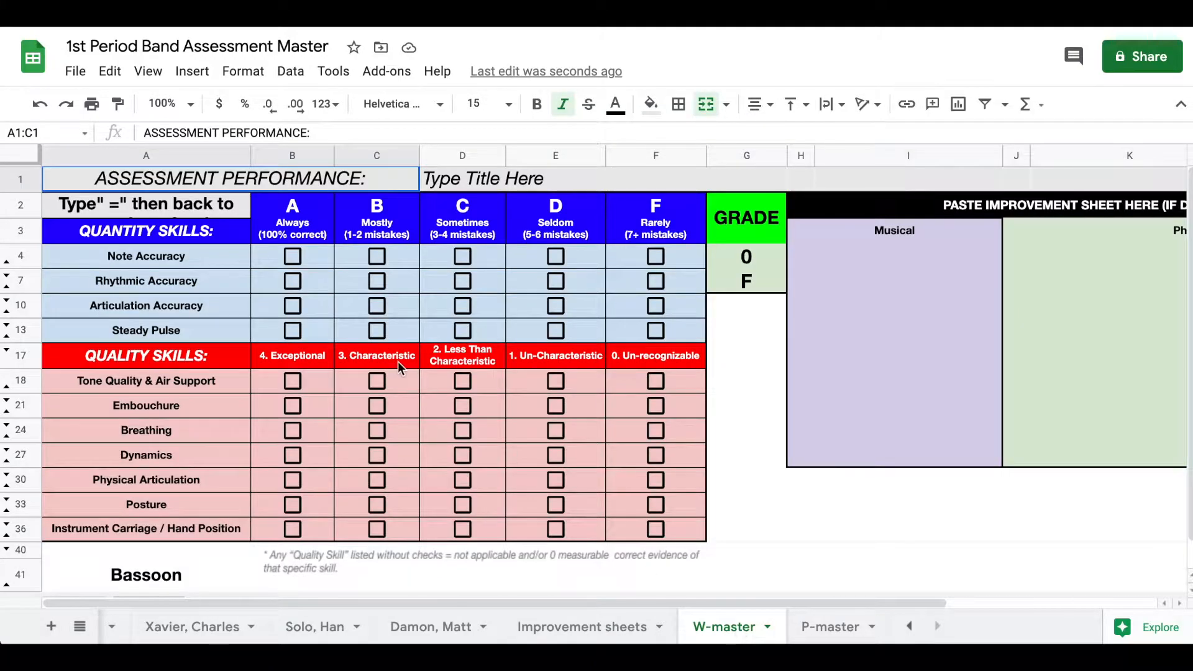
pyautogui.click(826, 624)
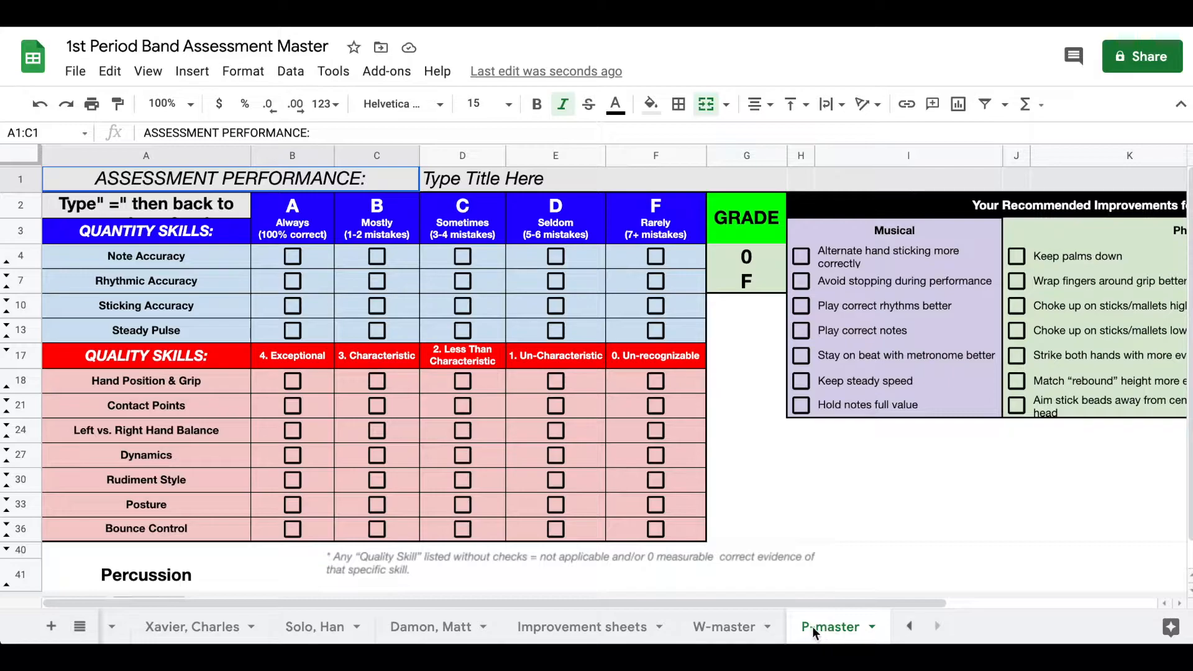
pyautogui.hscroll(-2, 747, 634)
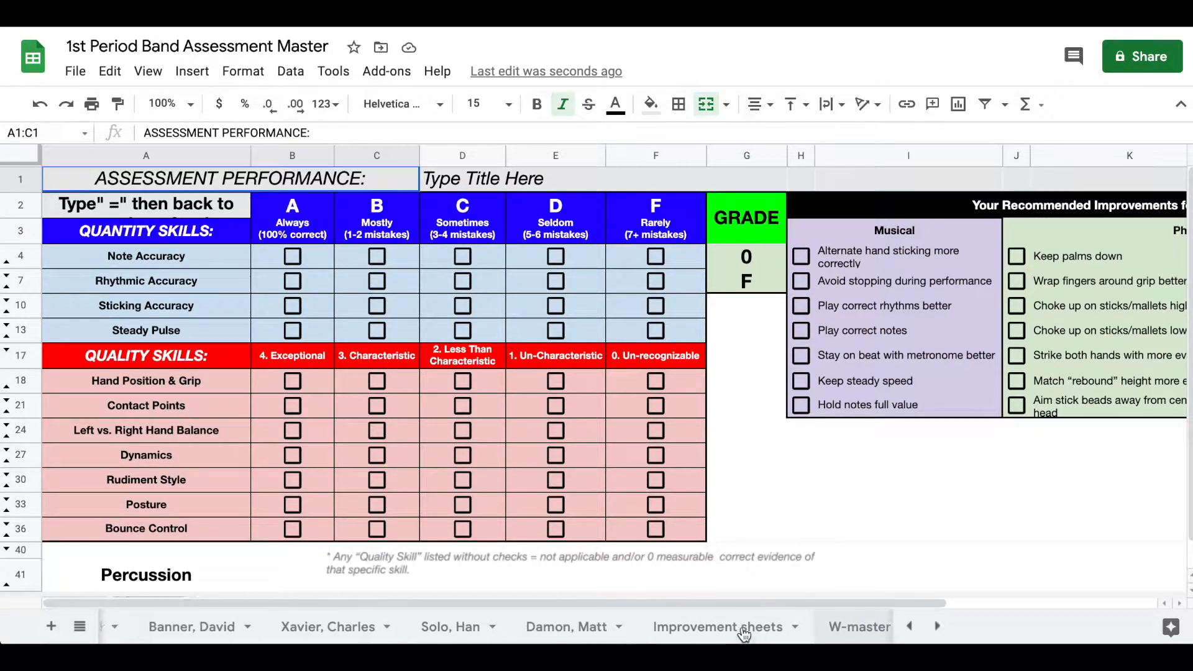
pyautogui.hscroll(-5, 745, 634)
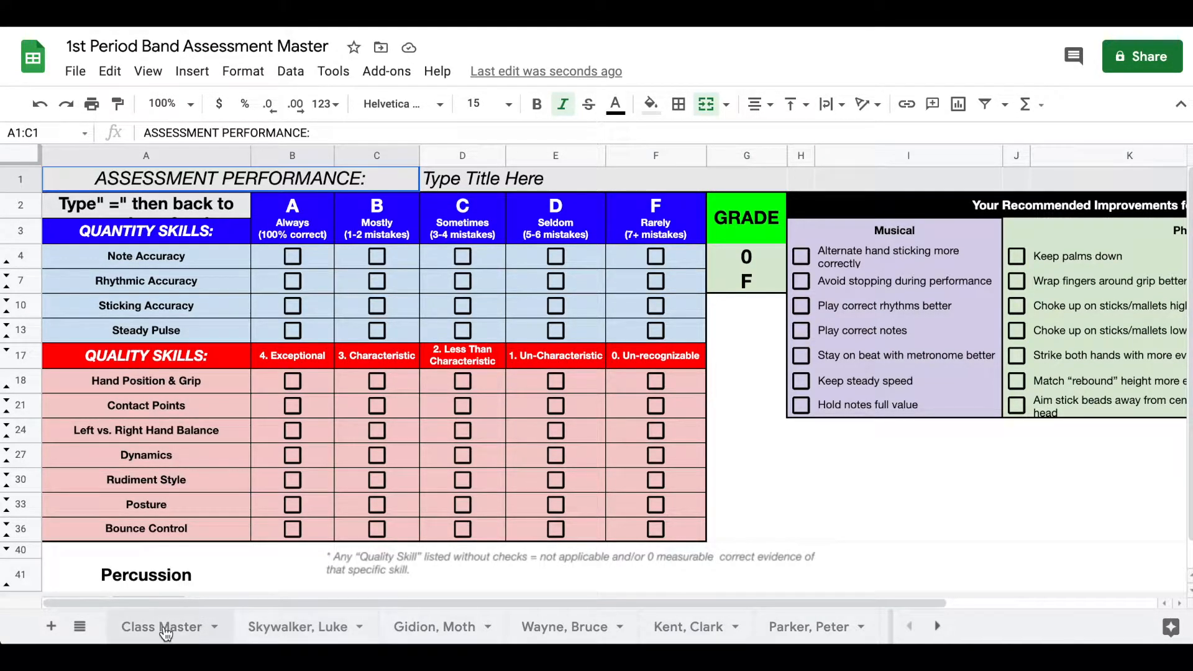
pyautogui.click(164, 628)
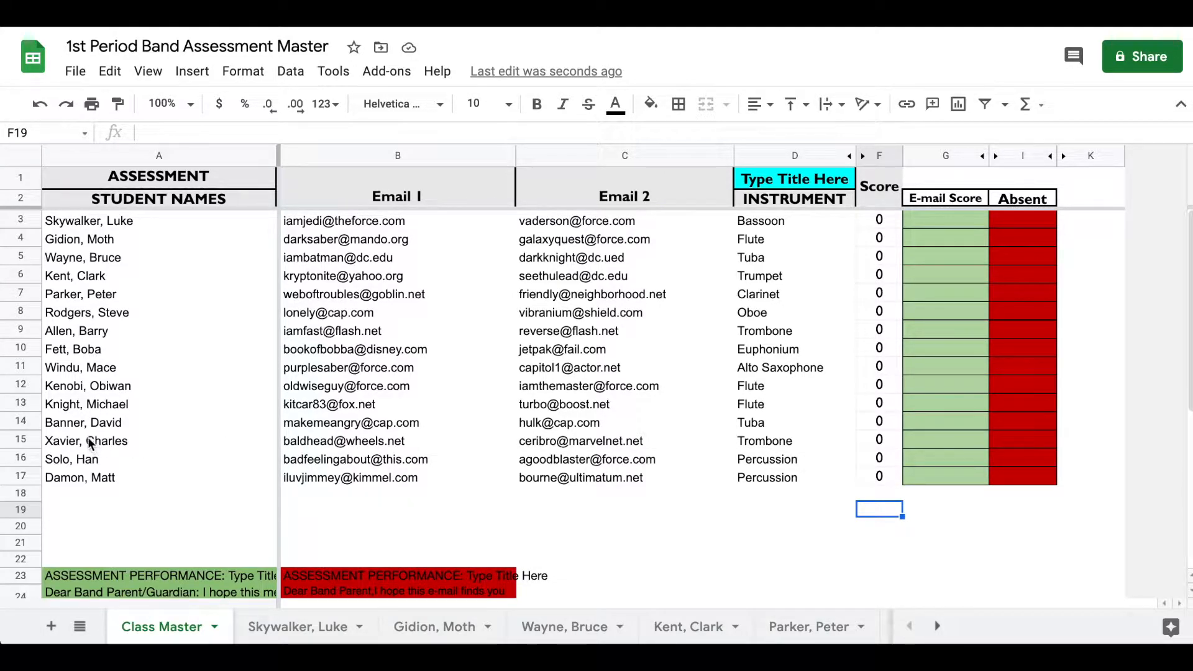
# Step: Insert a blank row below row 15 of the Class Master roster, just above the first percussion student
pyautogui.click(65, 438)
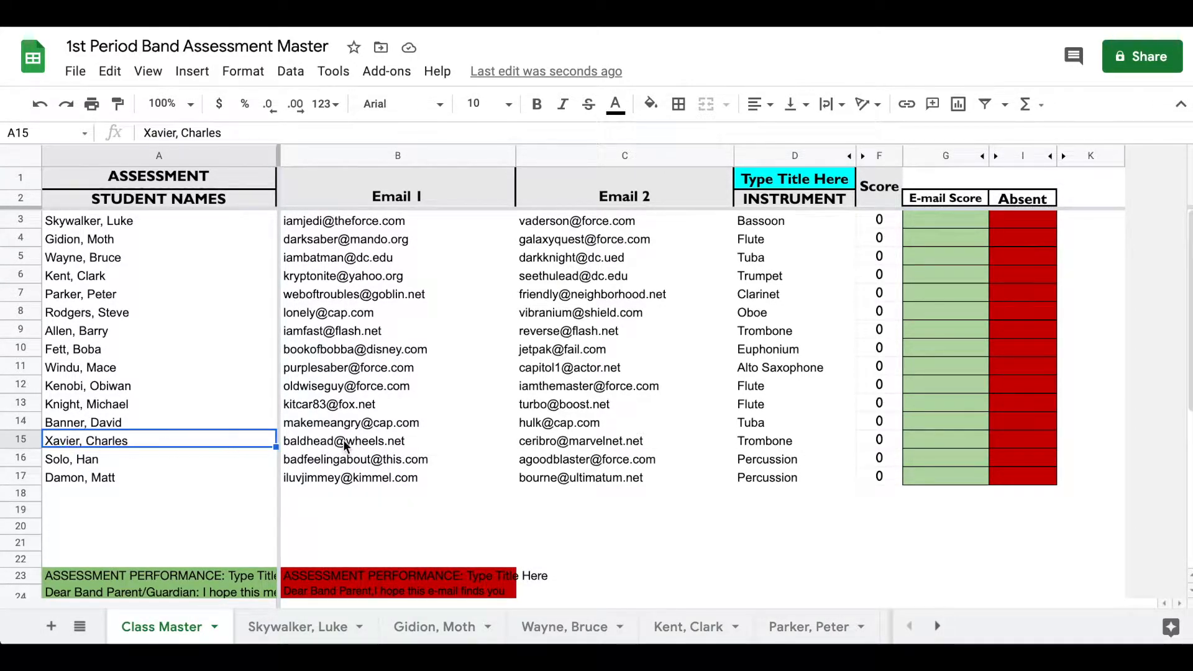
pyautogui.click(797, 441)
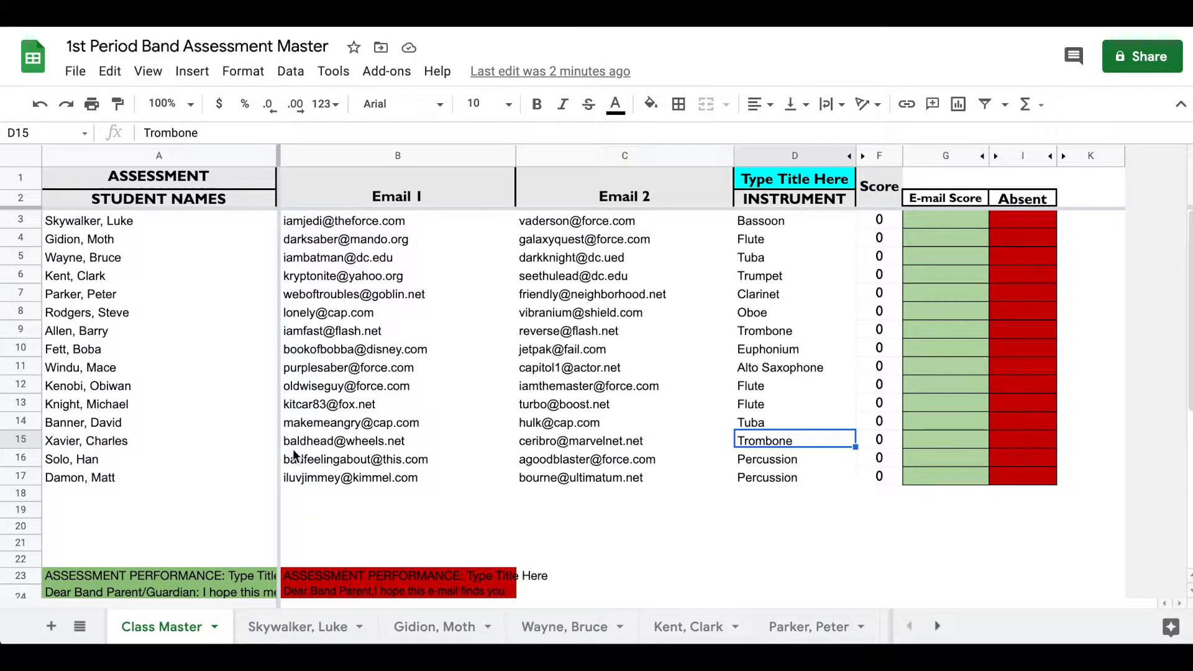
pyautogui.click(18, 439)
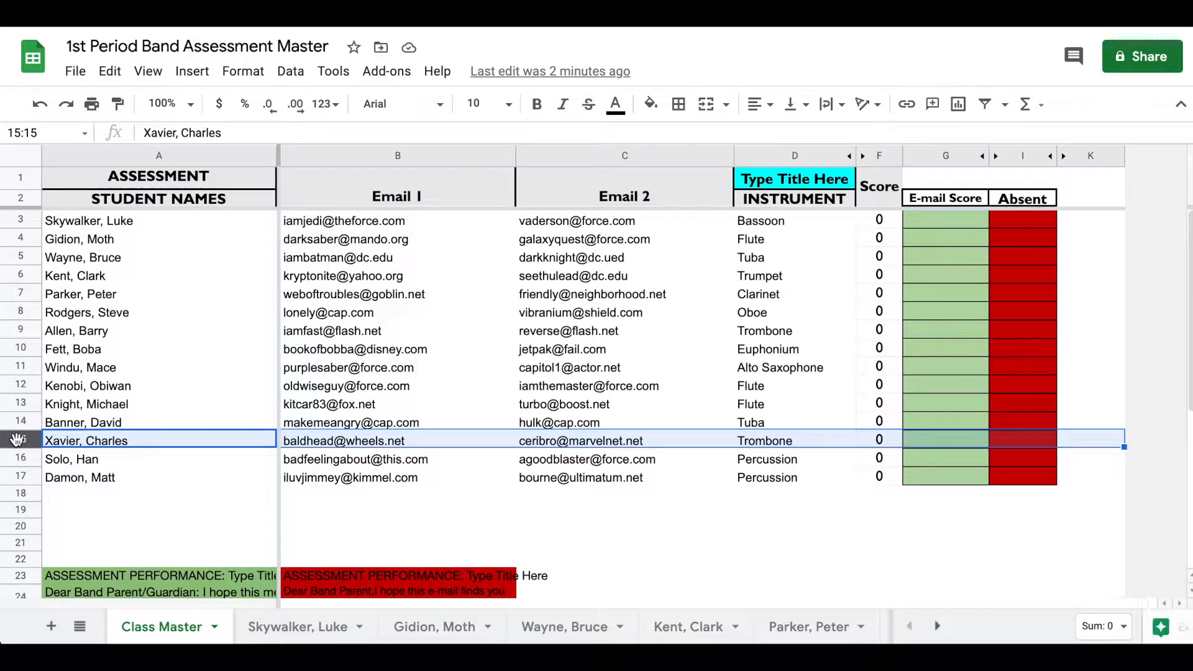
pyautogui.rightClick(17, 439)
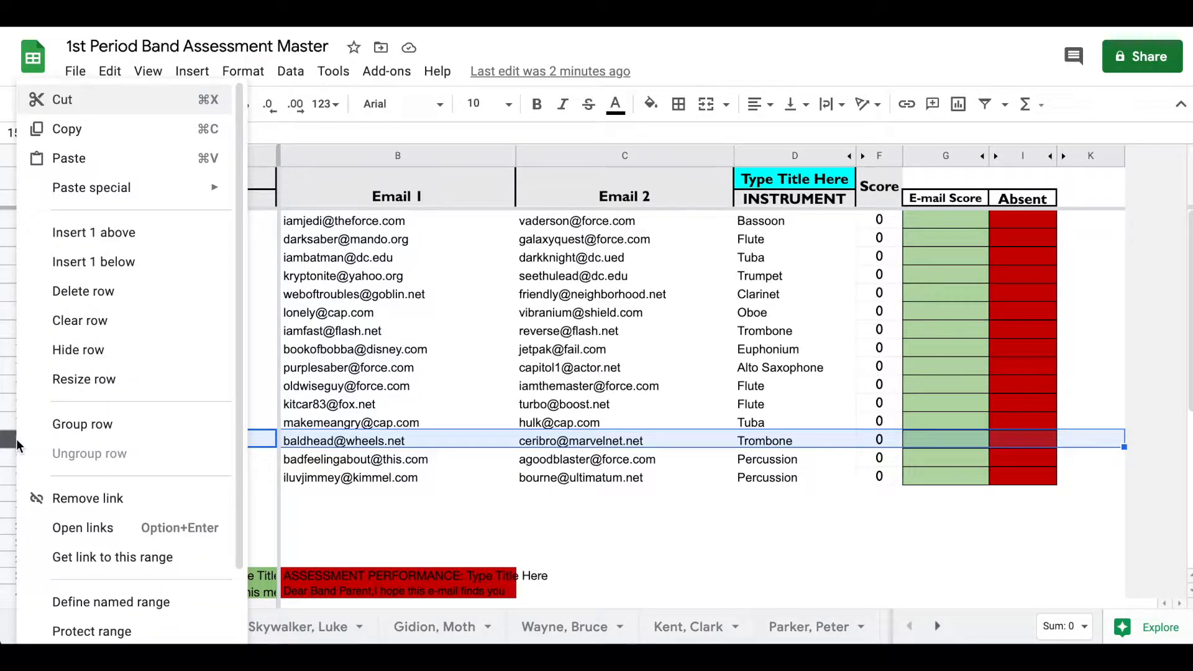
pyautogui.click(104, 264)
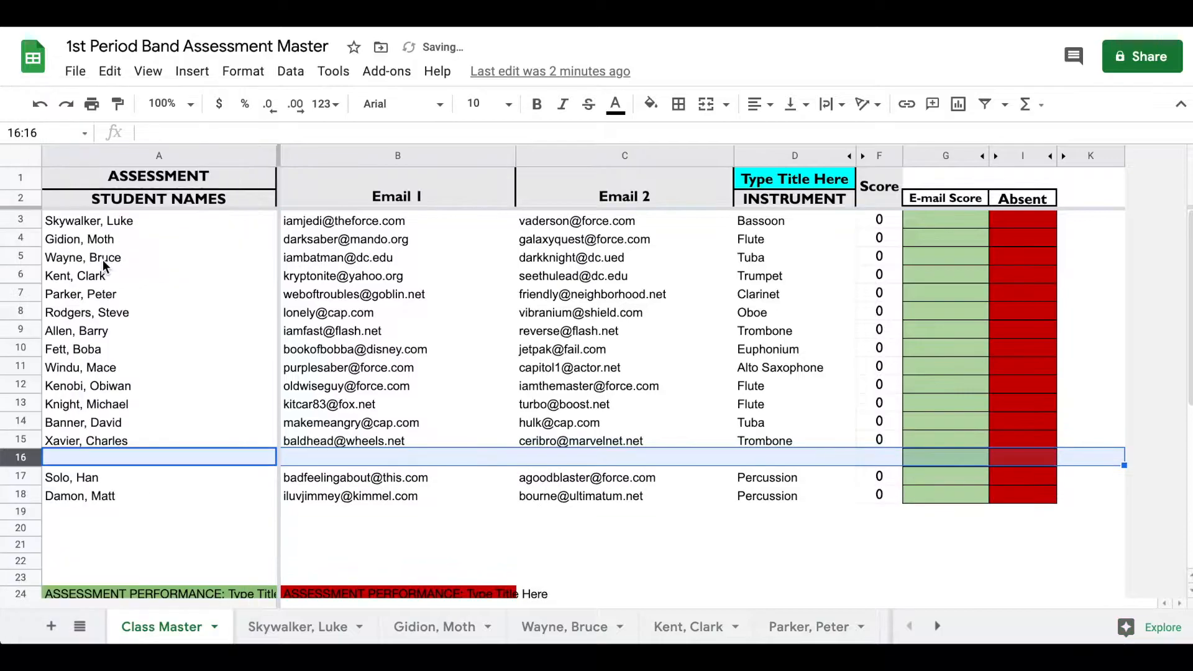
# Step: Enter "New student" as the name in row 16 and fill in that row's Email 1 address
pyautogui.click(205, 474)
pyautogui.click(217, 458)
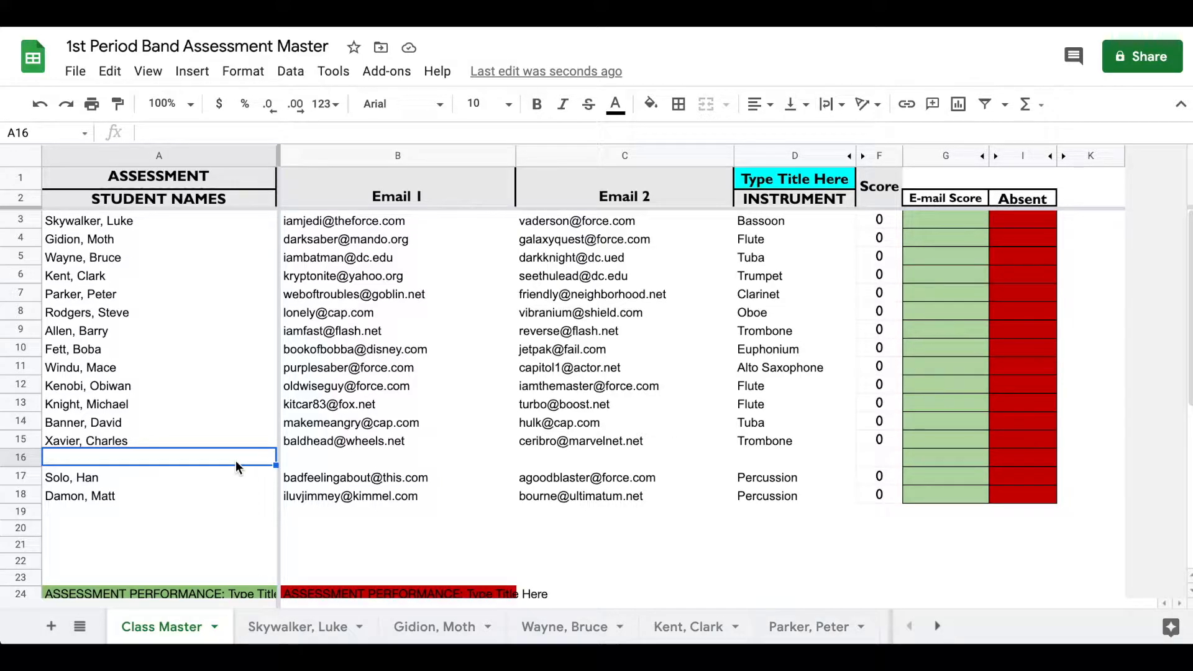
pyautogui.write('New student')
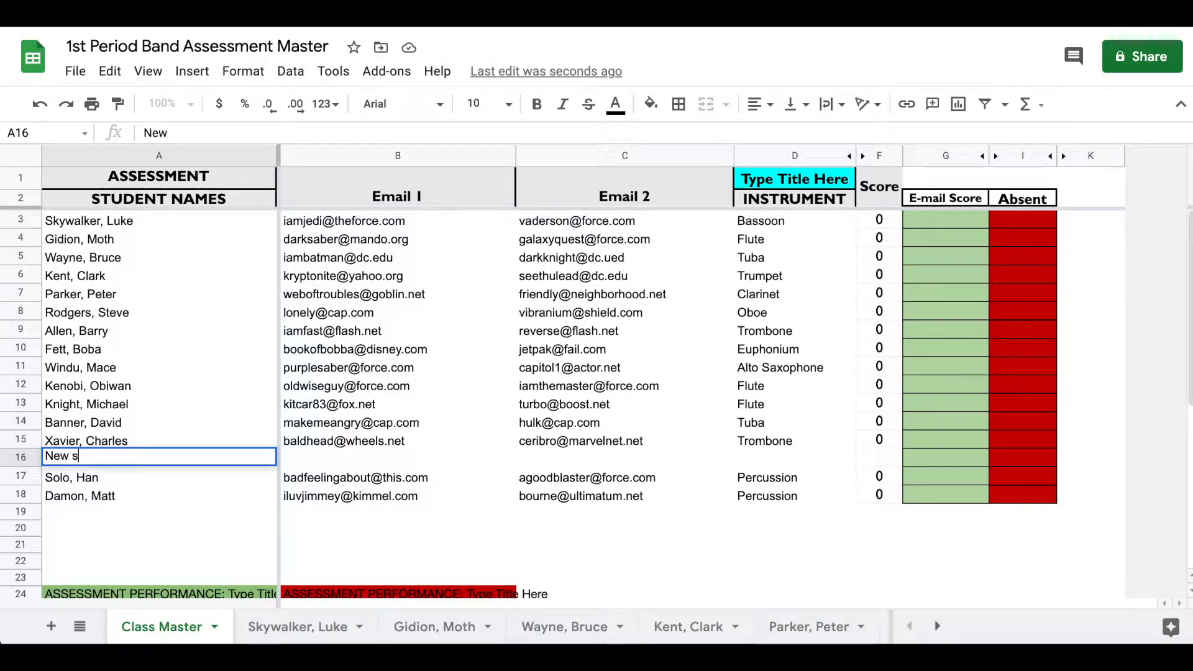
pyautogui.click(372, 452)
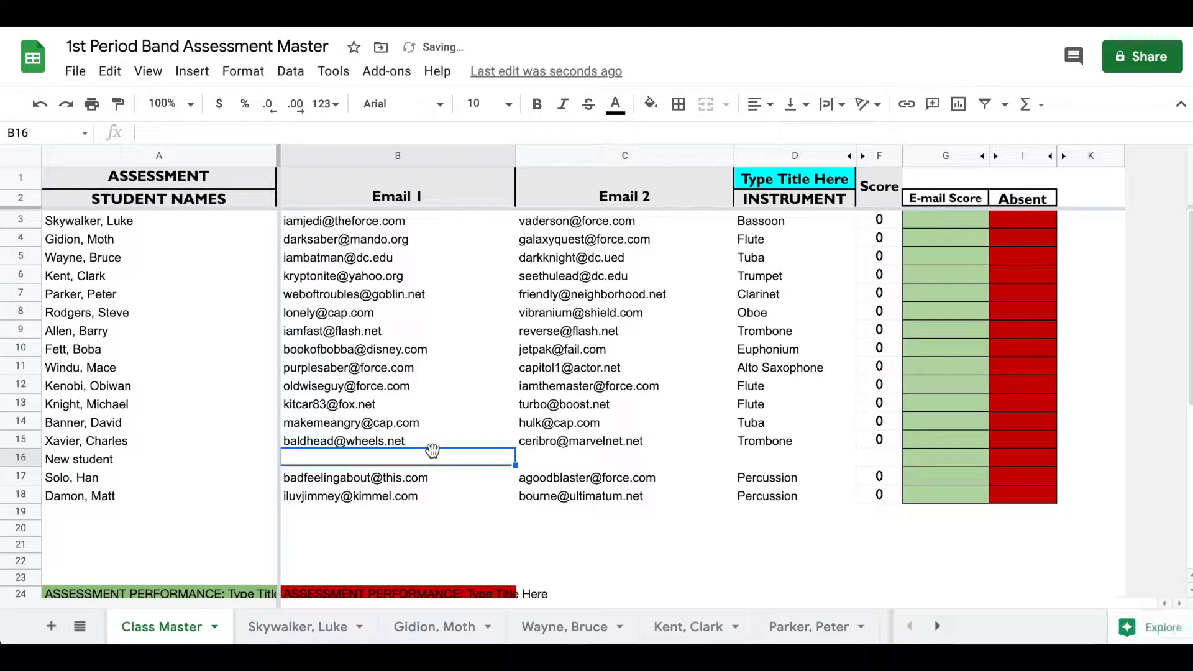
pyautogui.write('email')
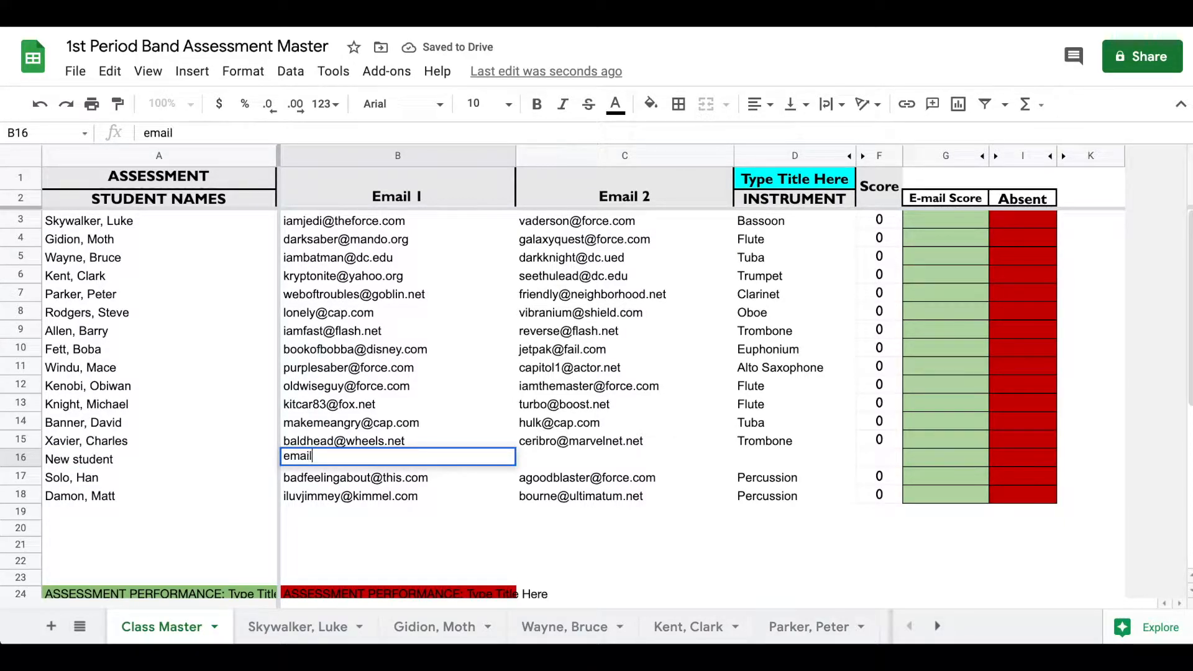
pyautogui.write('@email.com')
pyautogui.press('Return')
# Step: Set the instrument for the New student in row 16 to Flute
pyautogui.press('Up')
pyautogui.press('Right')
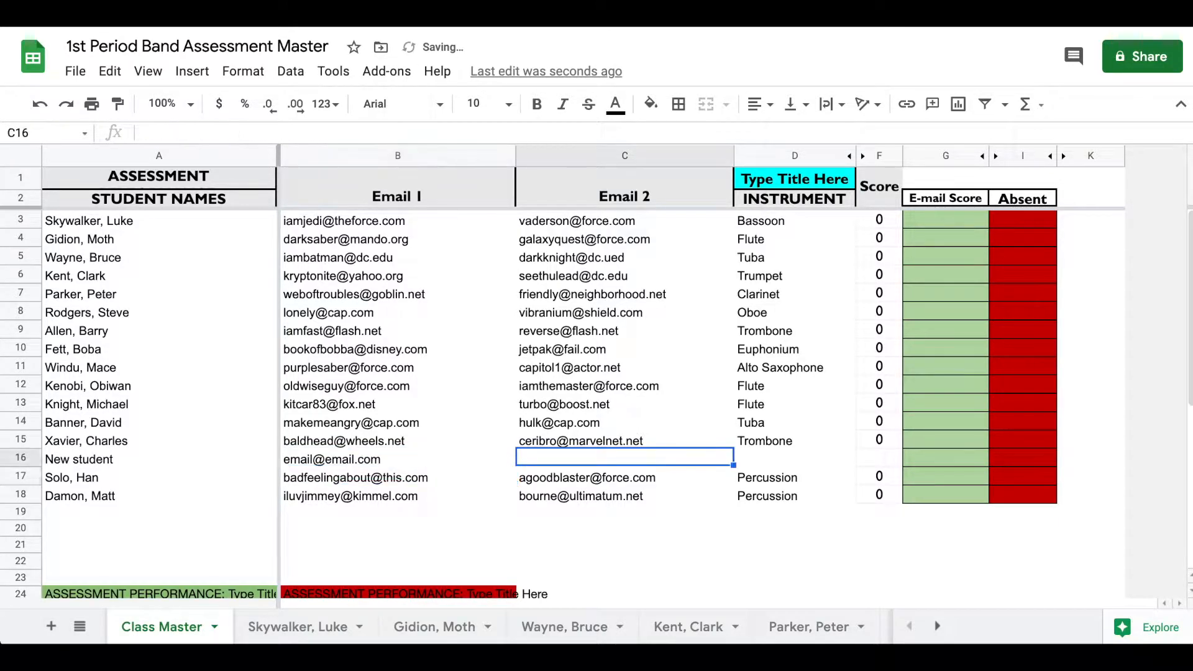
pyautogui.press('Right')
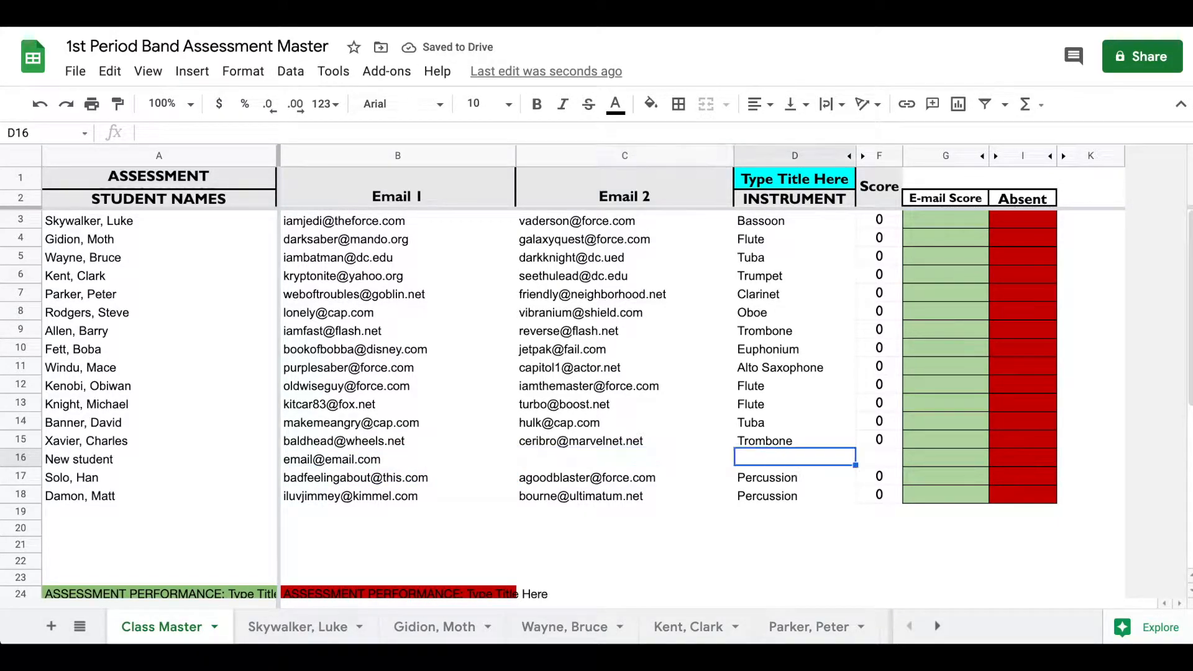
pyautogui.write('Flute')
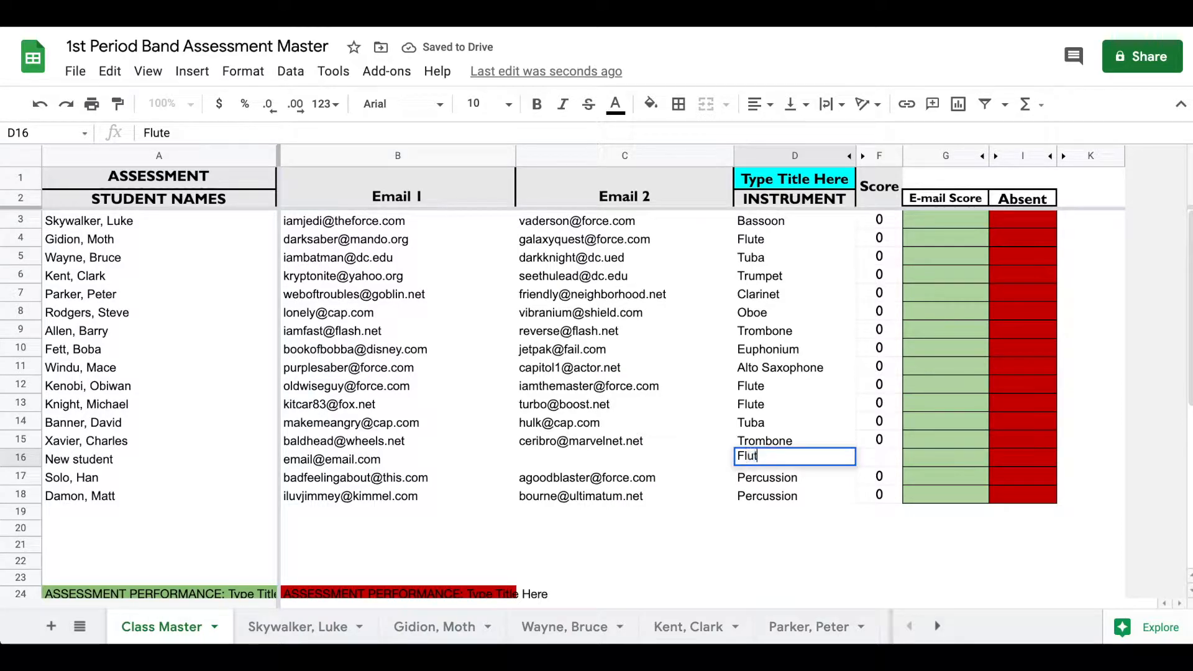
pyautogui.click(625, 511)
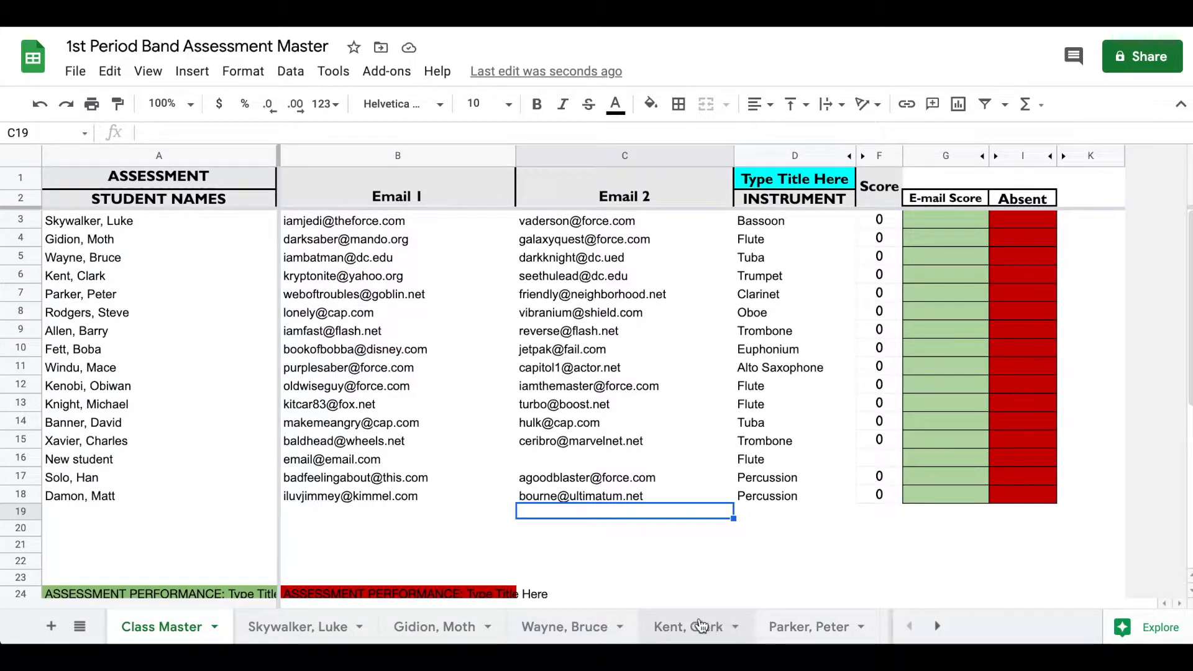
# Step: Duplicate the W-master sheet to create a rubric sheet for the added student
pyautogui.hscroll(5, 699, 626)
pyautogui.hscroll(8, 701, 625)
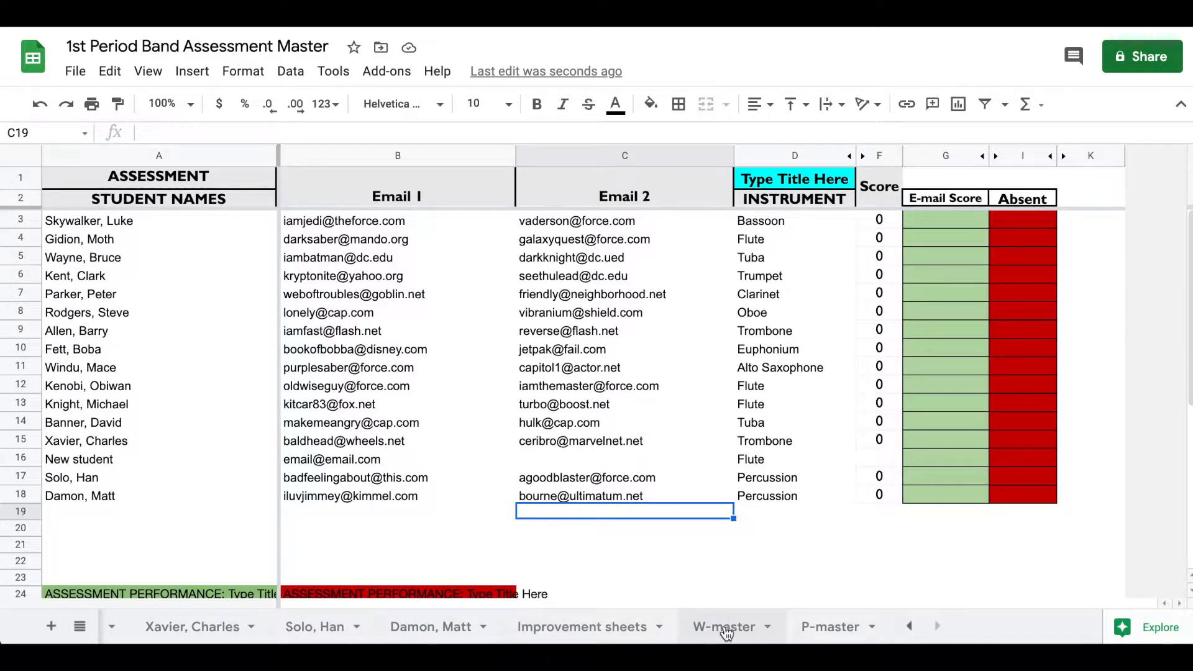
pyautogui.click(725, 628)
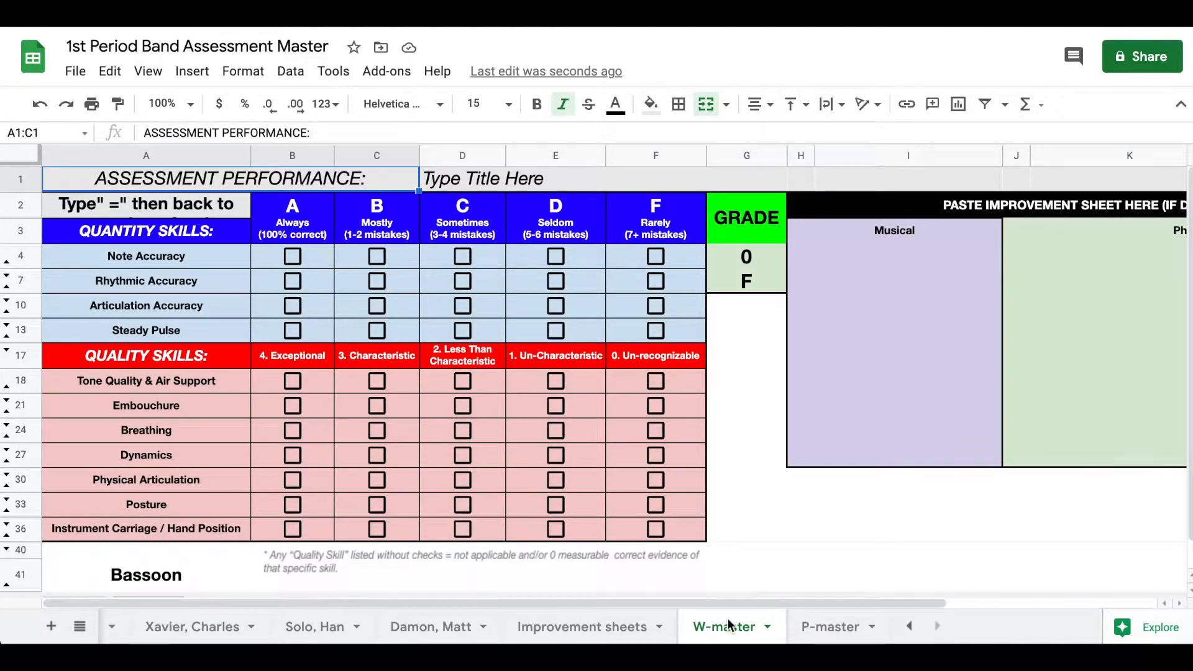
pyautogui.rightClick(725, 624)
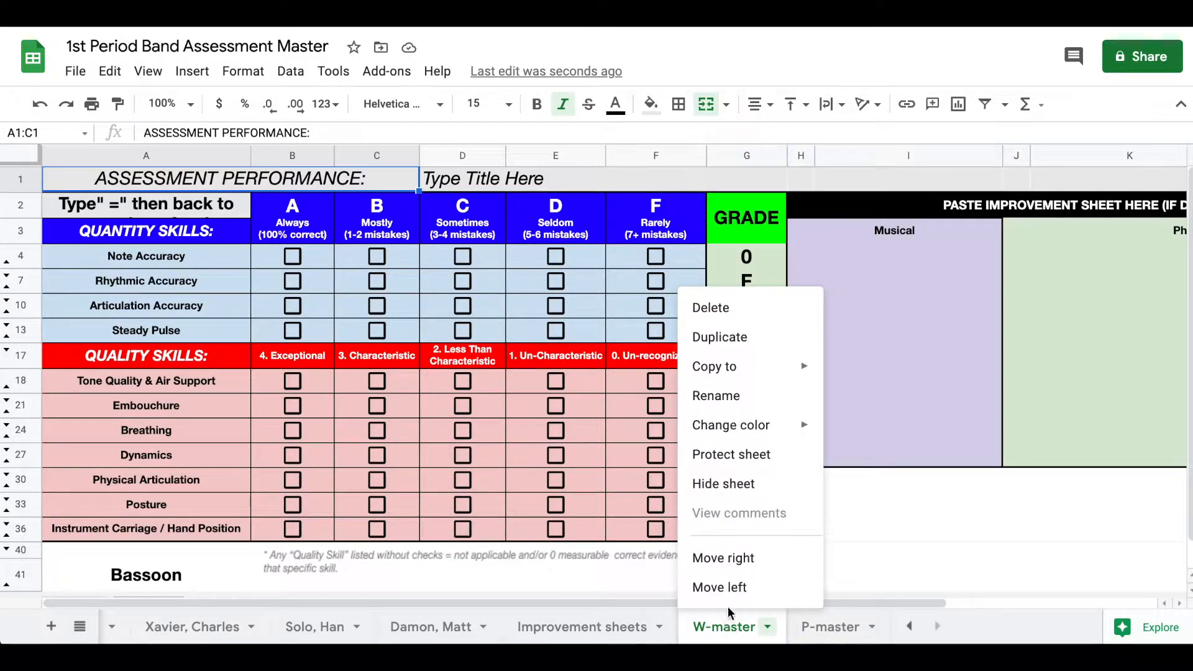
pyautogui.click(747, 337)
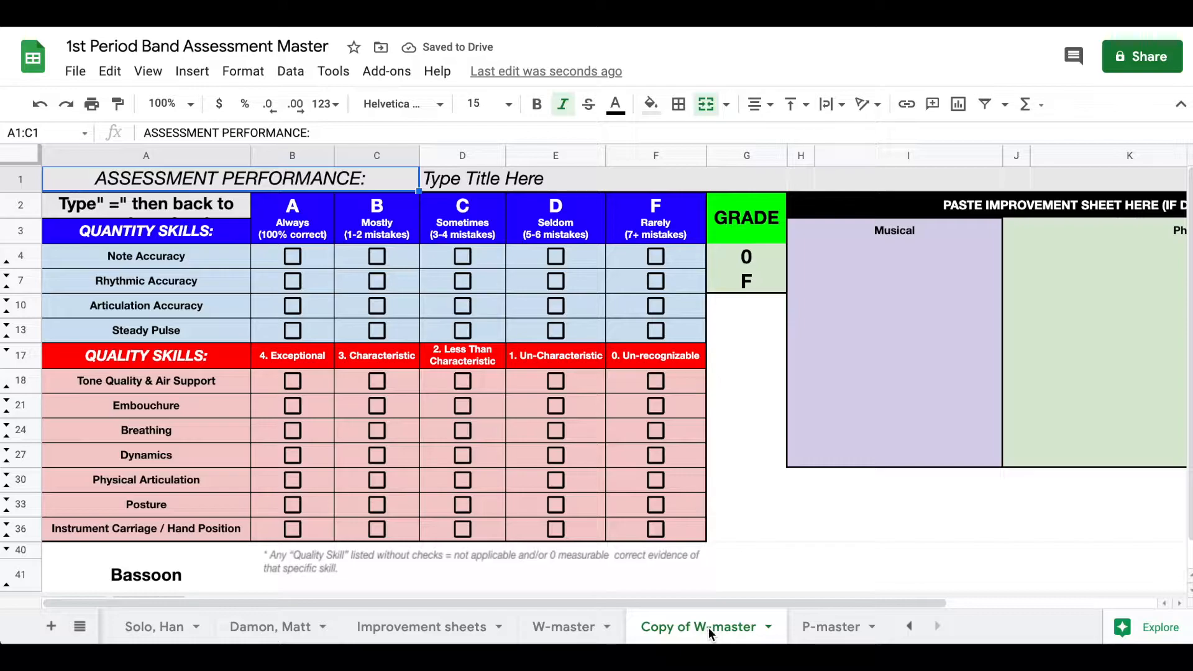
# Step: Move the copied W-master sheet directly after the row 15 student's sheet and rename it "New student"
pyautogui.moveTo(713, 624); pyautogui.dragTo(332, 640)
pyautogui.moveTo(477, 628); pyautogui.dragTo(351, 628)
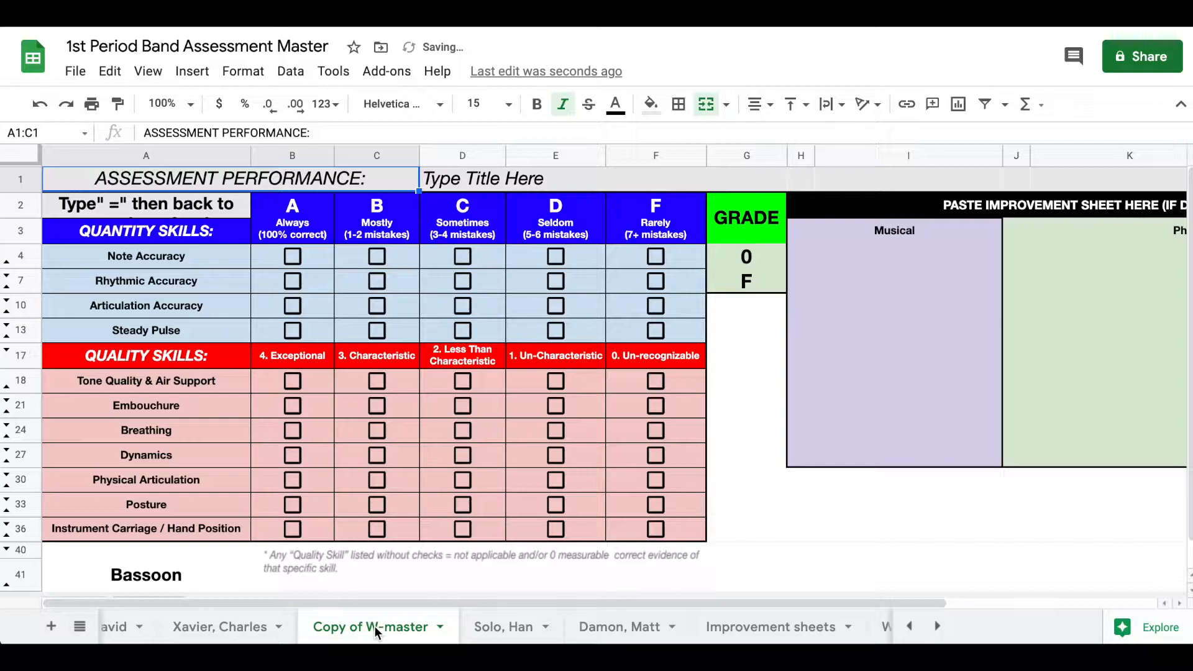
pyautogui.doubleClick(359, 625)
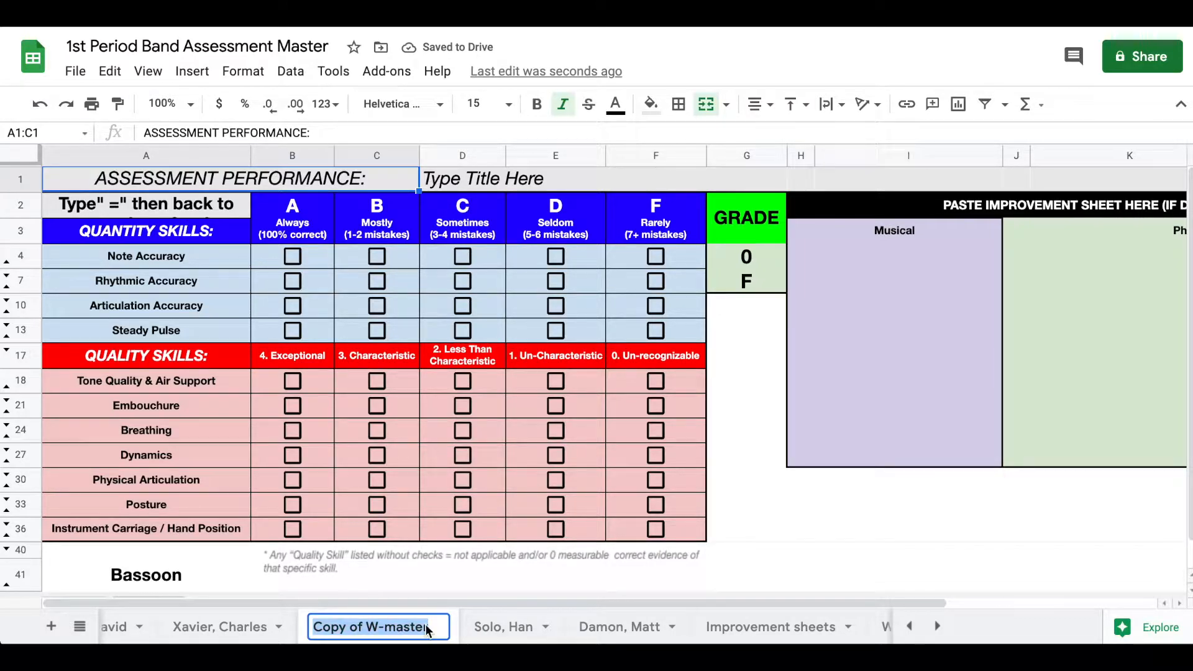
pyautogui.write('New student')
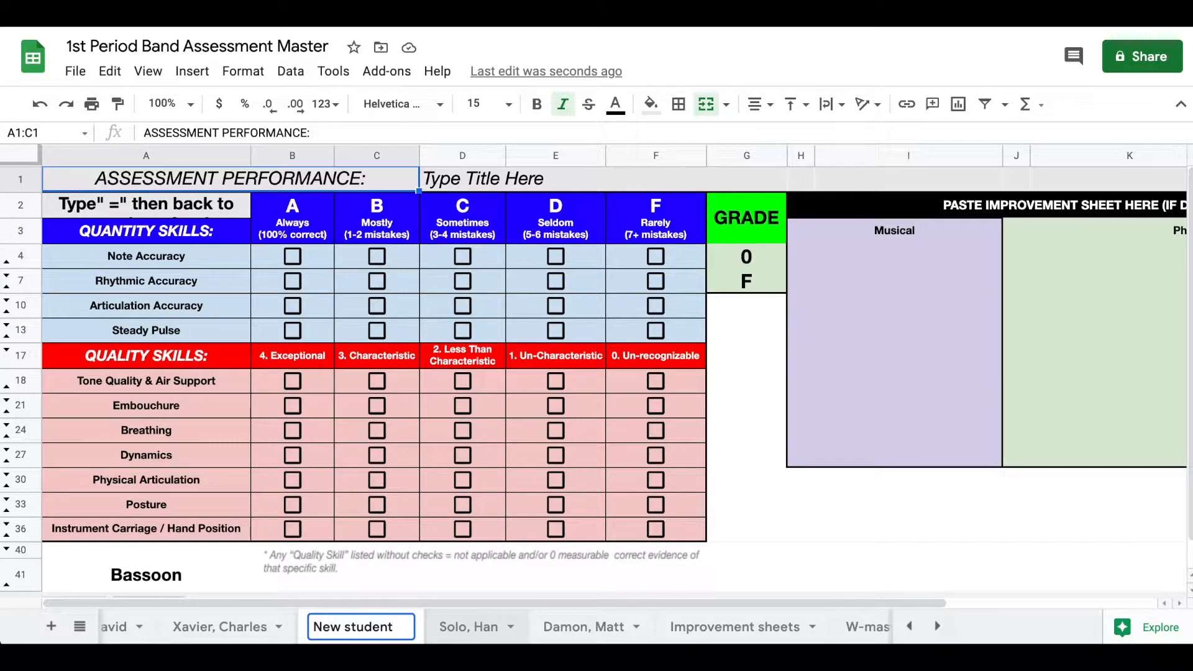
pyautogui.press('Return')
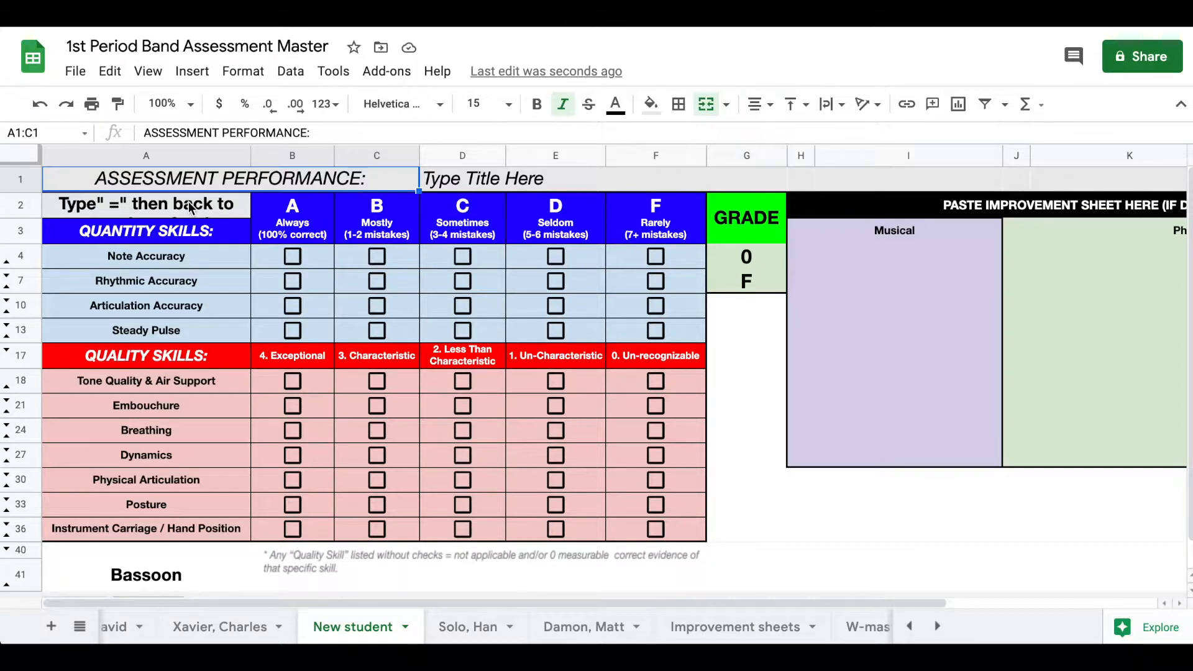
# Step: Link the name cell A2 of the New student sheet to cell A16 of Class Master with the formula ='Class Master'!A16
pyautogui.click(123, 206)
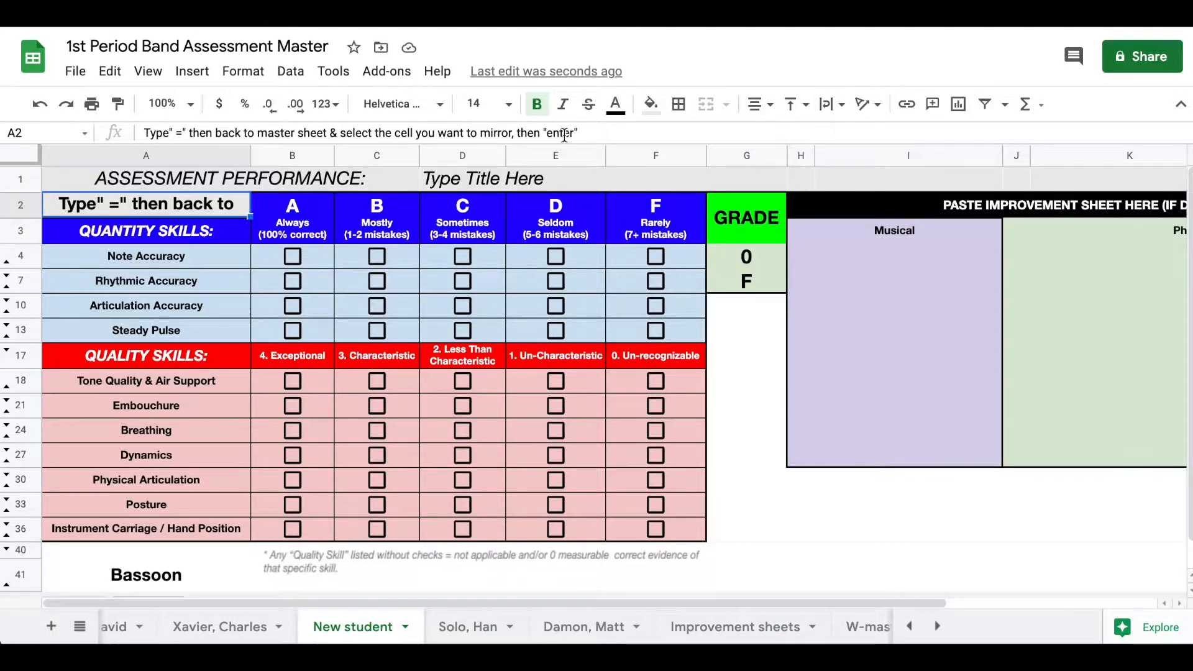
pyautogui.click(218, 230)
pyautogui.click(214, 210)
pyautogui.write('=')
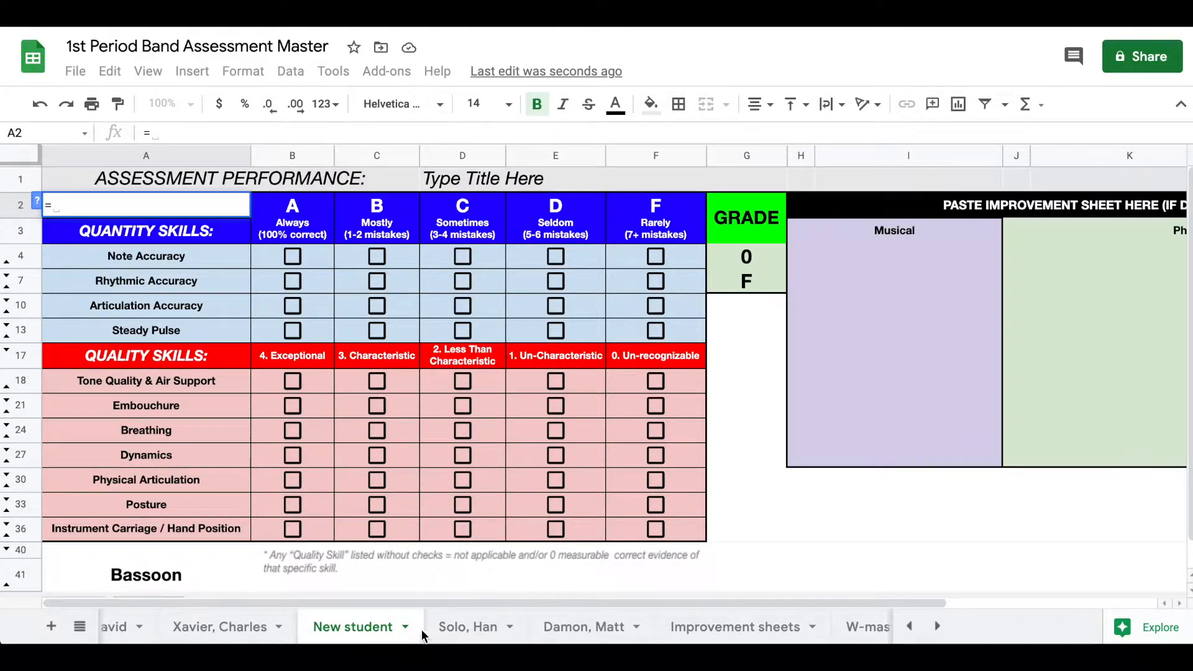
pyautogui.scroll(5, 382, 626)
pyautogui.scroll(1, 382, 628)
pyautogui.click(168, 629)
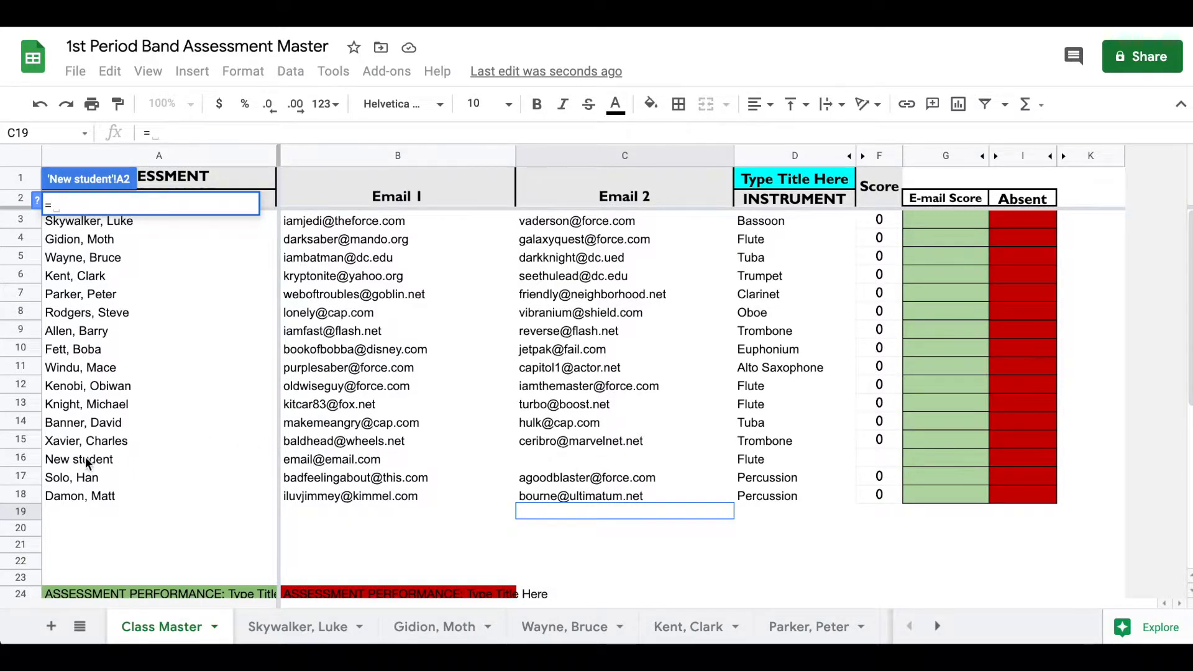
pyautogui.click(120, 459)
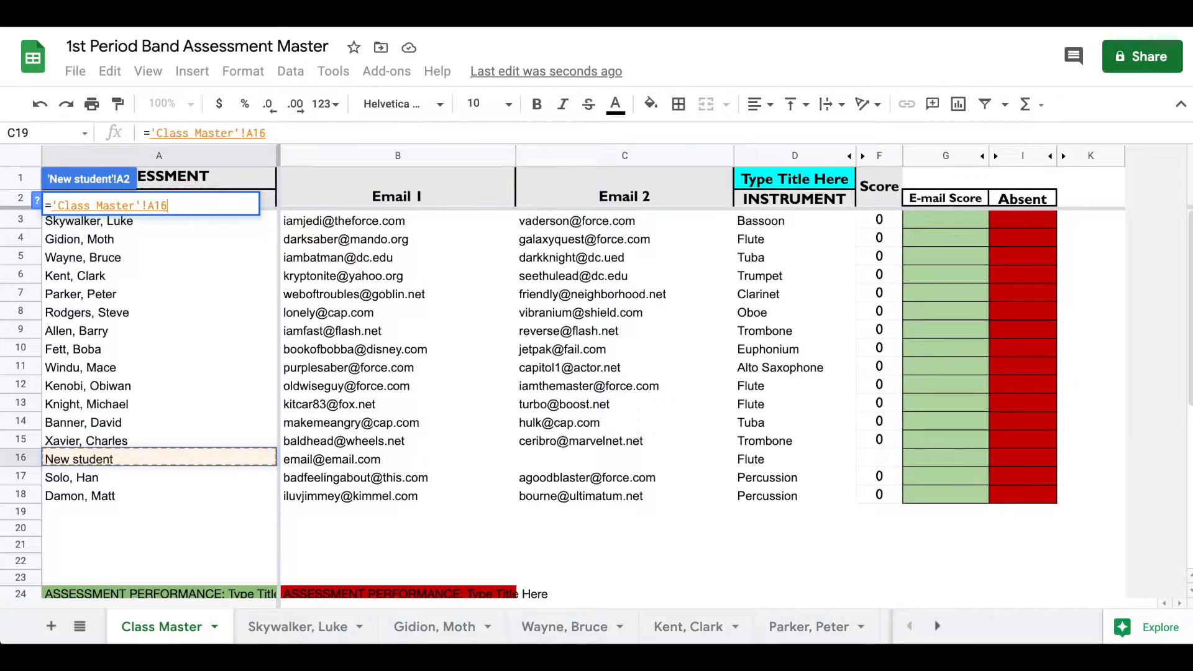
pyautogui.press('Return')
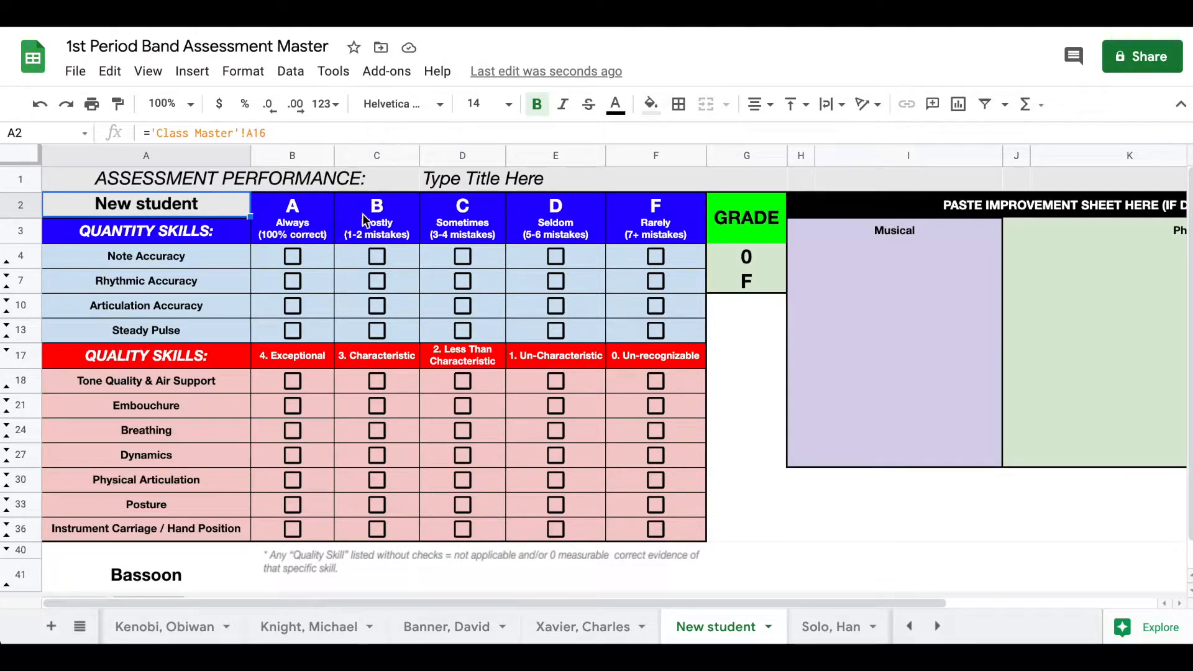
# Step: Check the formula behind the assessment title in the first row of the New student sheet
pyautogui.click(495, 180)
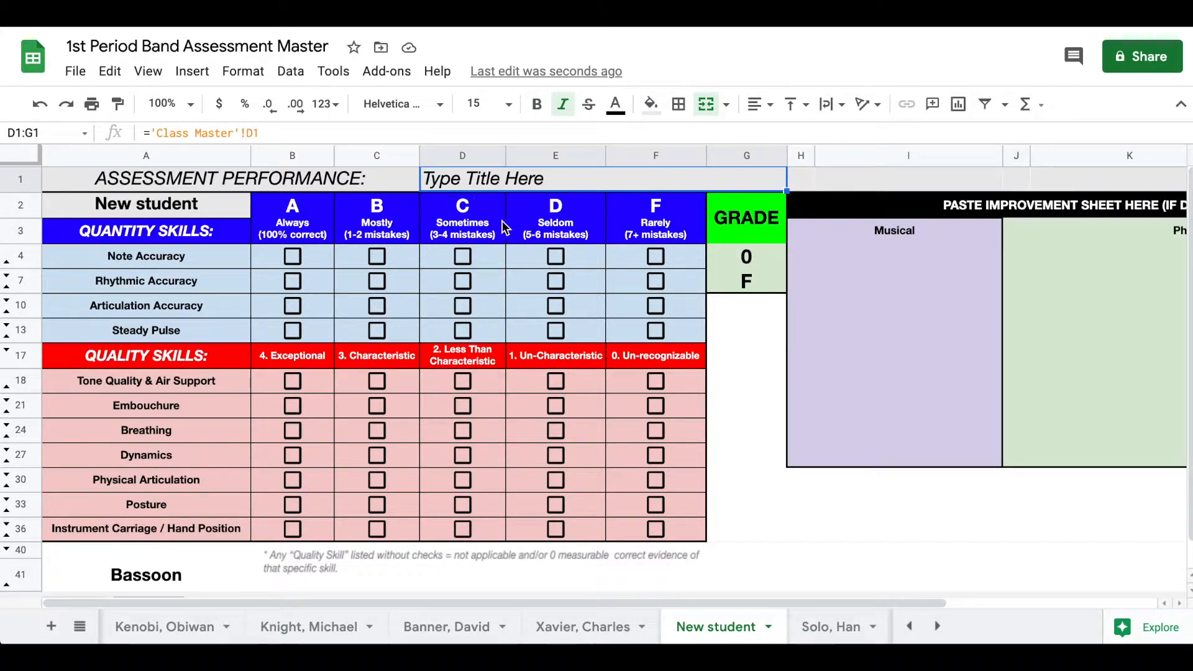
pyautogui.click(385, 178)
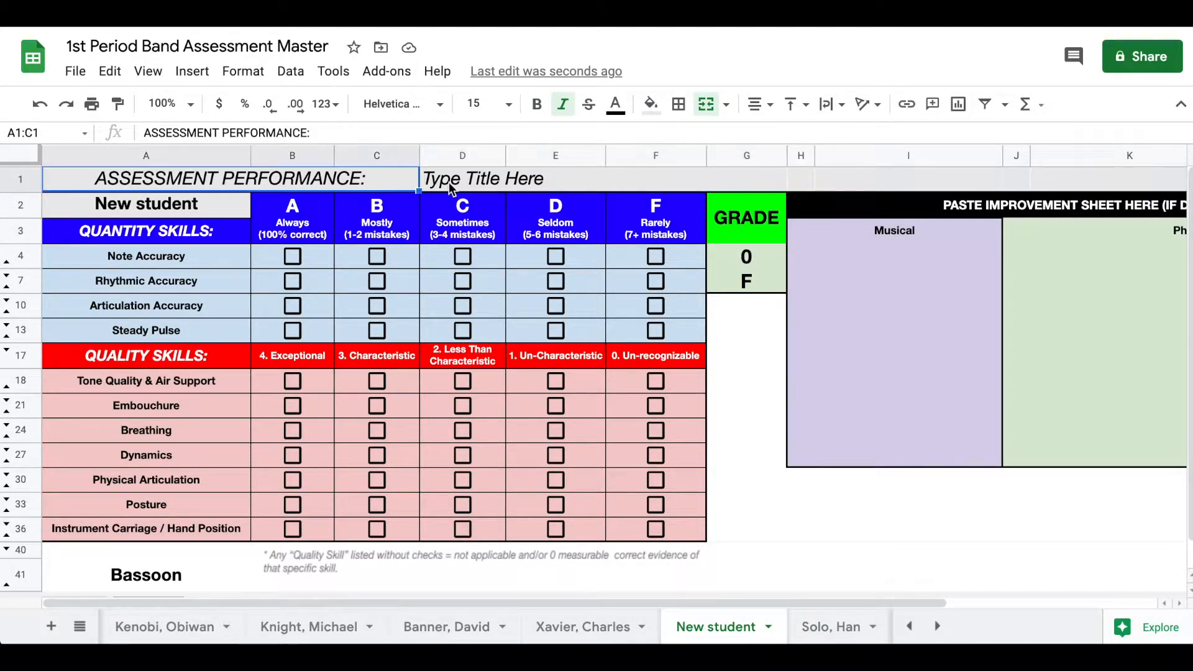
pyautogui.click(517, 178)
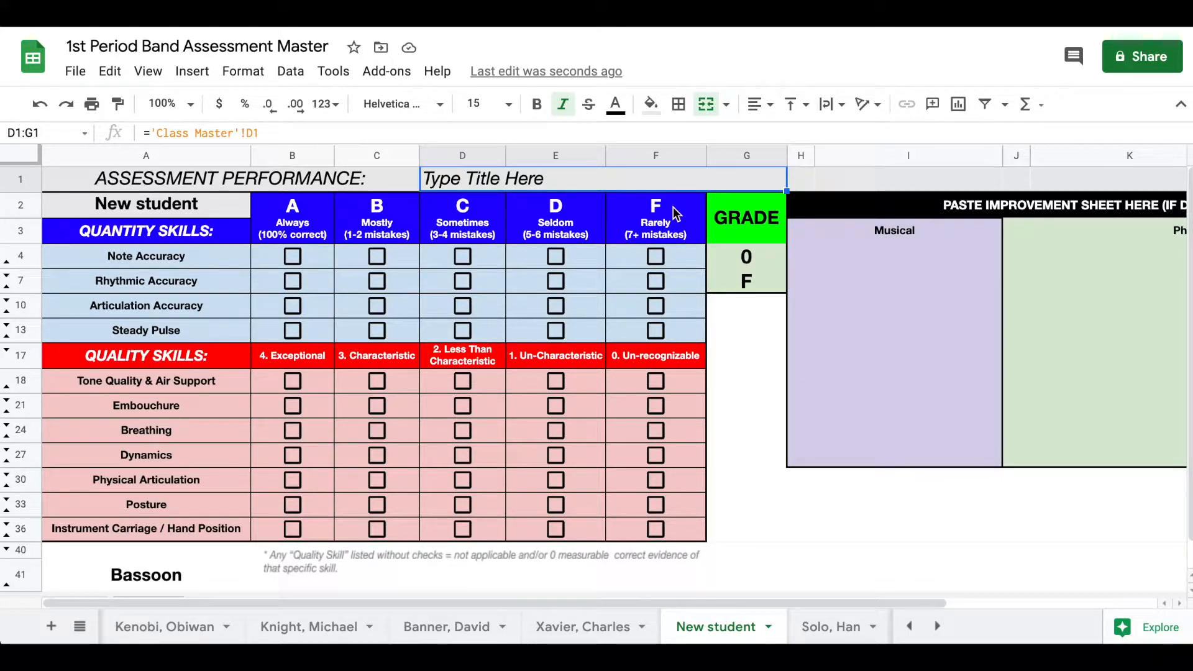
# Step: Link title cell D1 of the New student sheet to Class Master with ='Class Master'!D1, and return to the Class Master sheet
pyautogui.write('=')
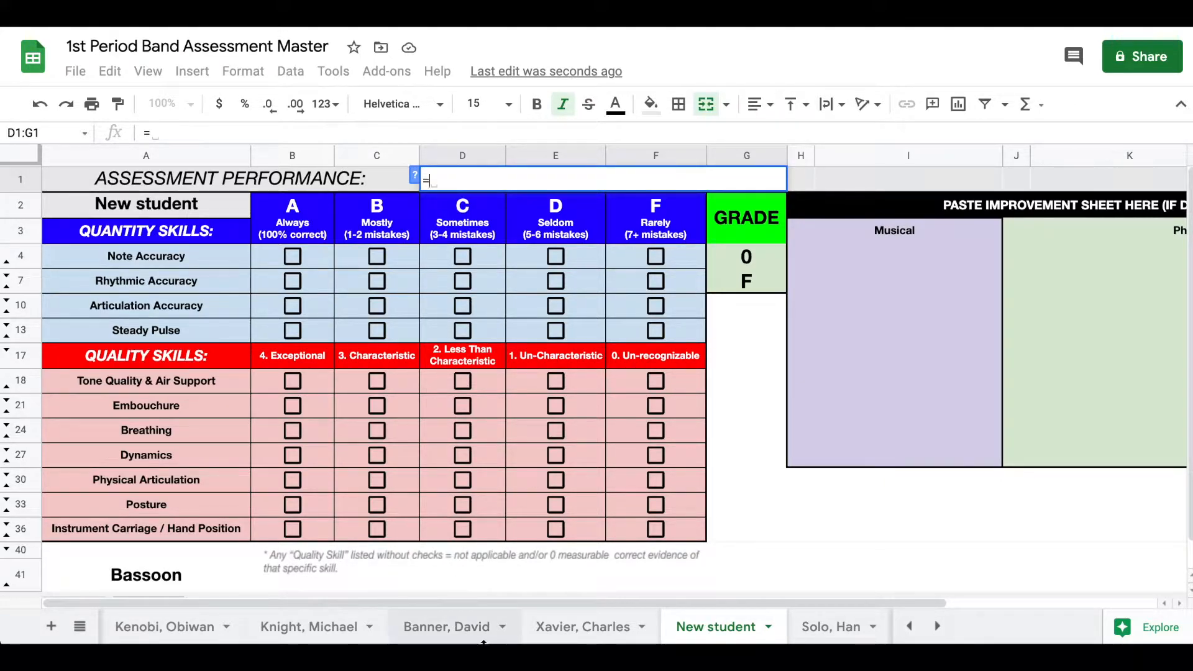
pyautogui.scroll(10, 472, 630)
pyautogui.click(138, 627)
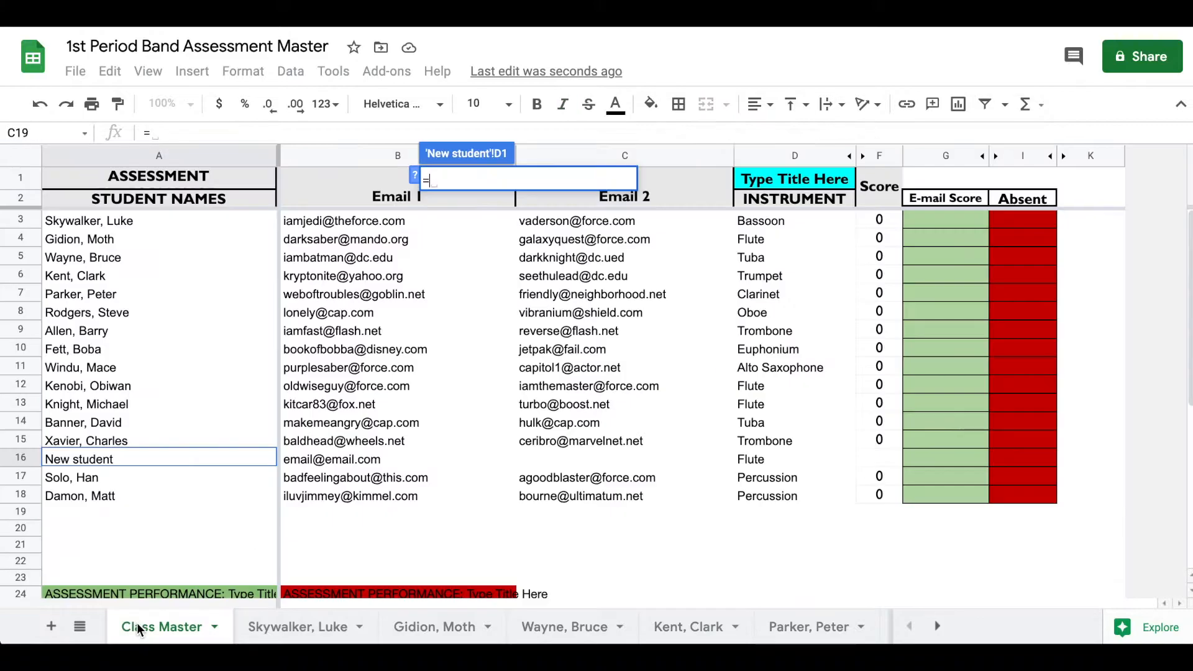
pyautogui.click(787, 178)
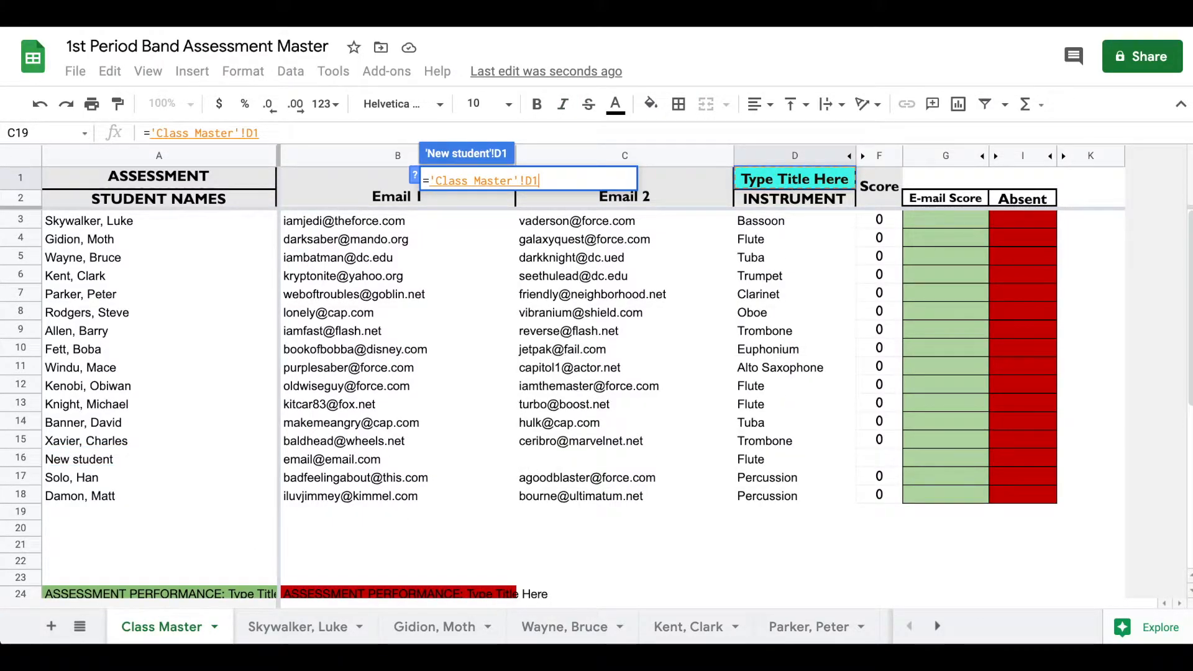
pyautogui.press('Return')
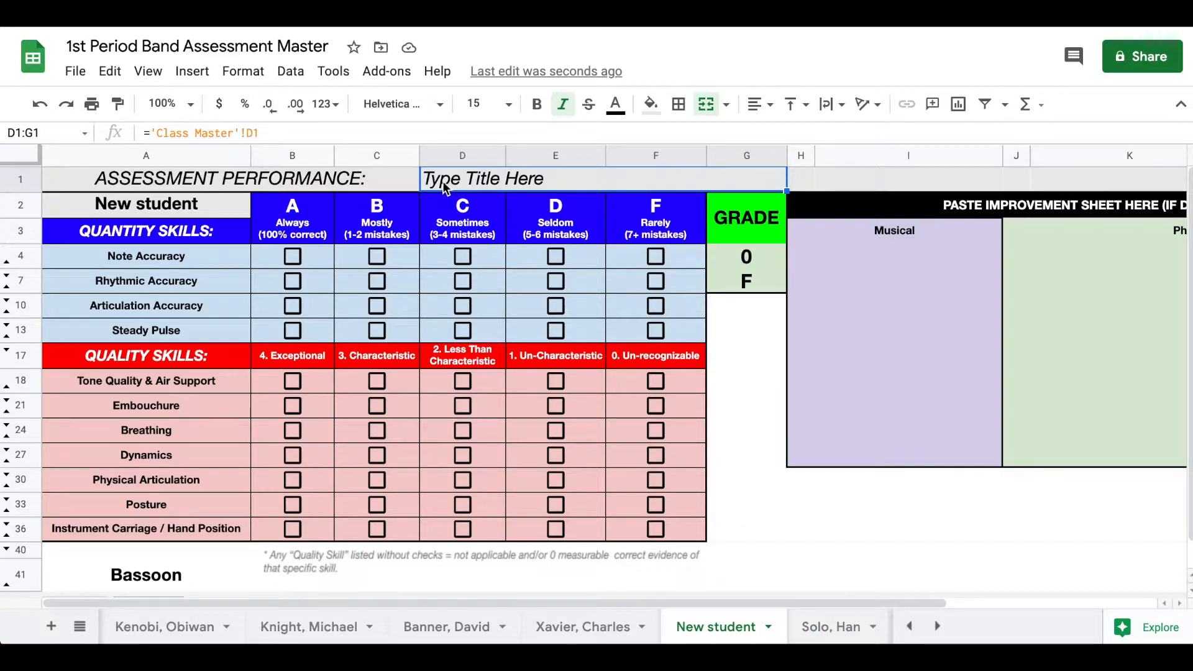
pyautogui.scroll(5, 322, 630)
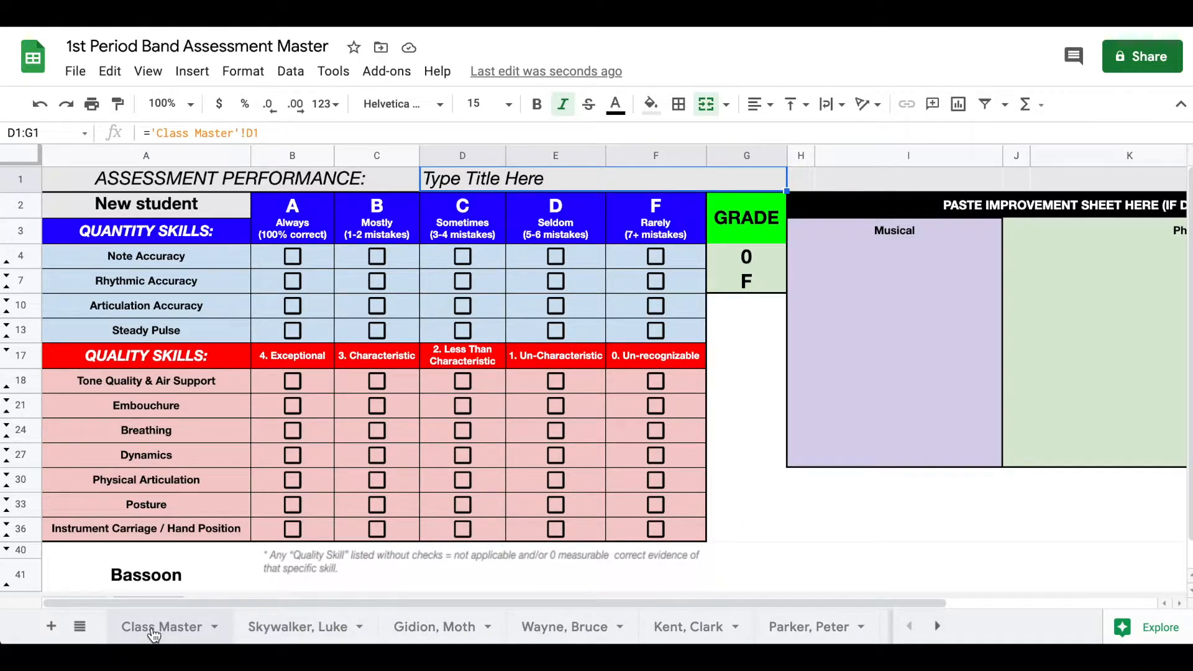
pyautogui.click(151, 627)
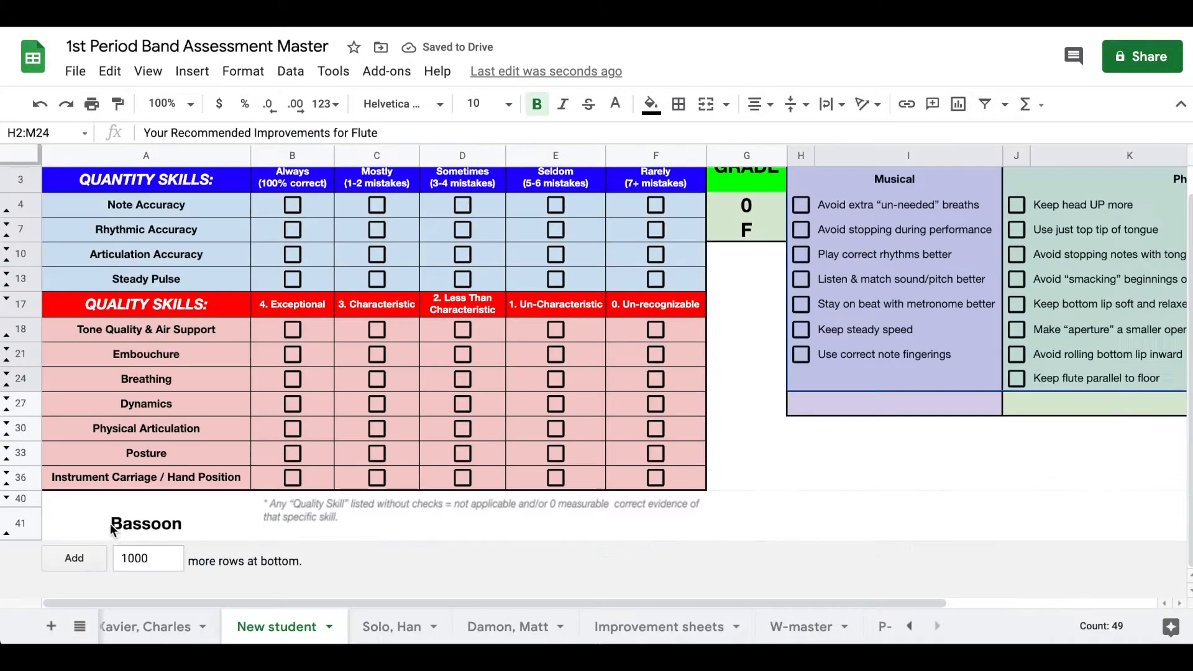
# Step: Link instrument cell A41 of the New student sheet to the student's Class Master instrument cell with the formula ='Class Master'!D16
pyautogui.scroll(1, 118, 525)
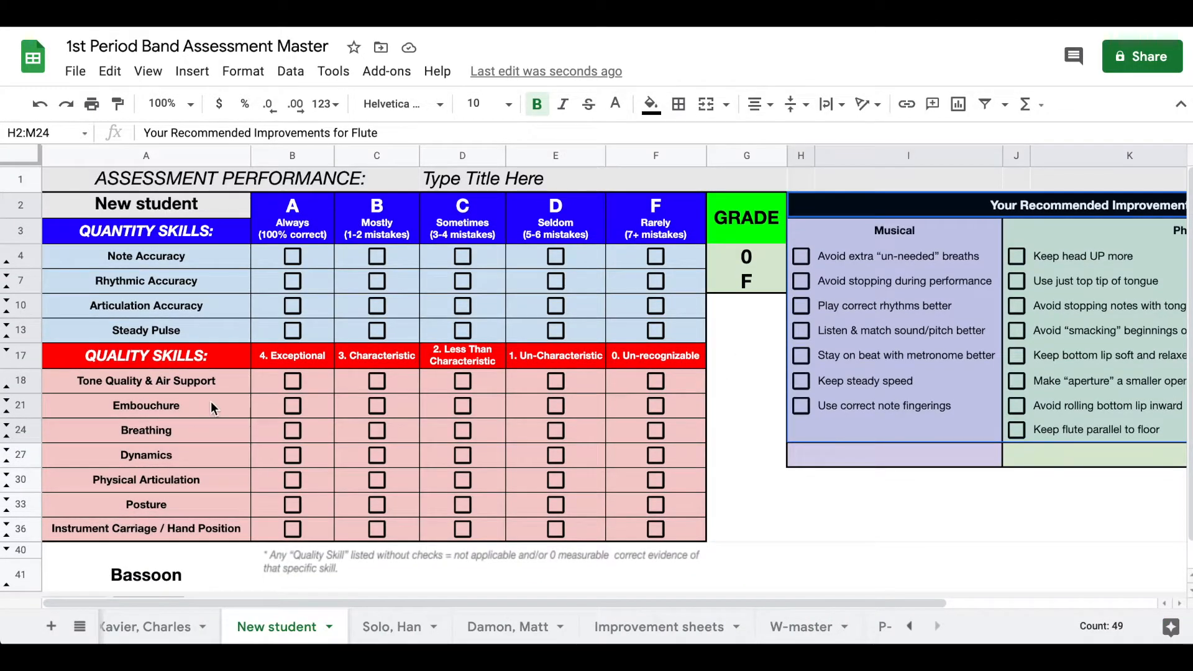
pyautogui.scroll(-1, 139, 255)
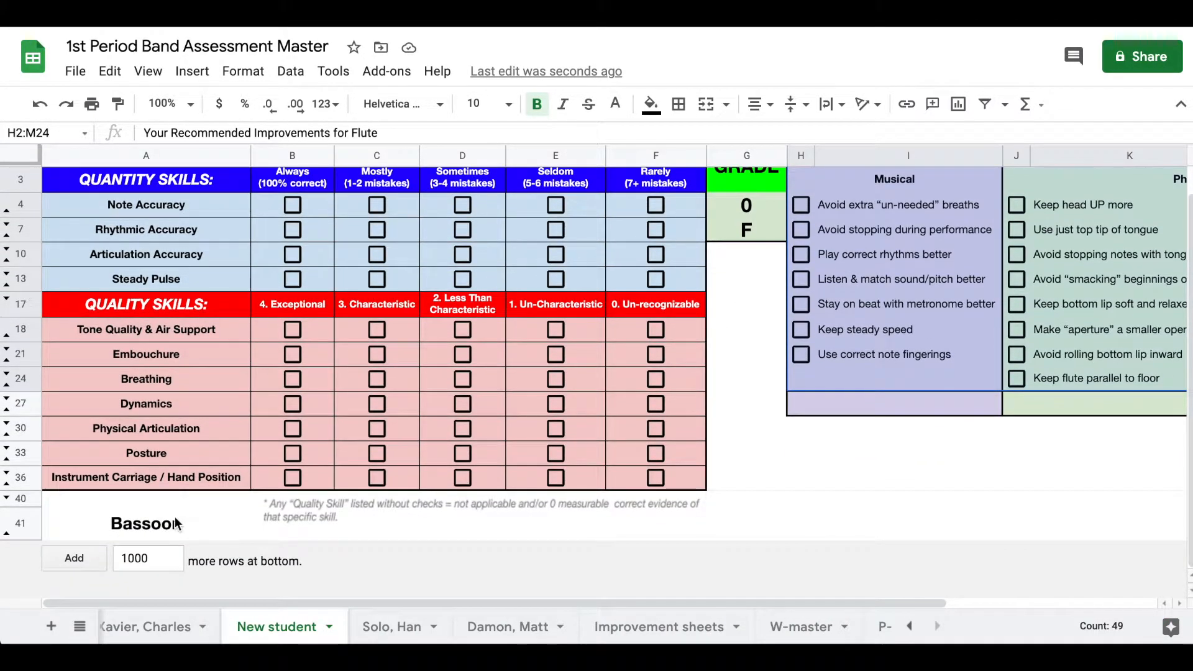
pyautogui.click(174, 526)
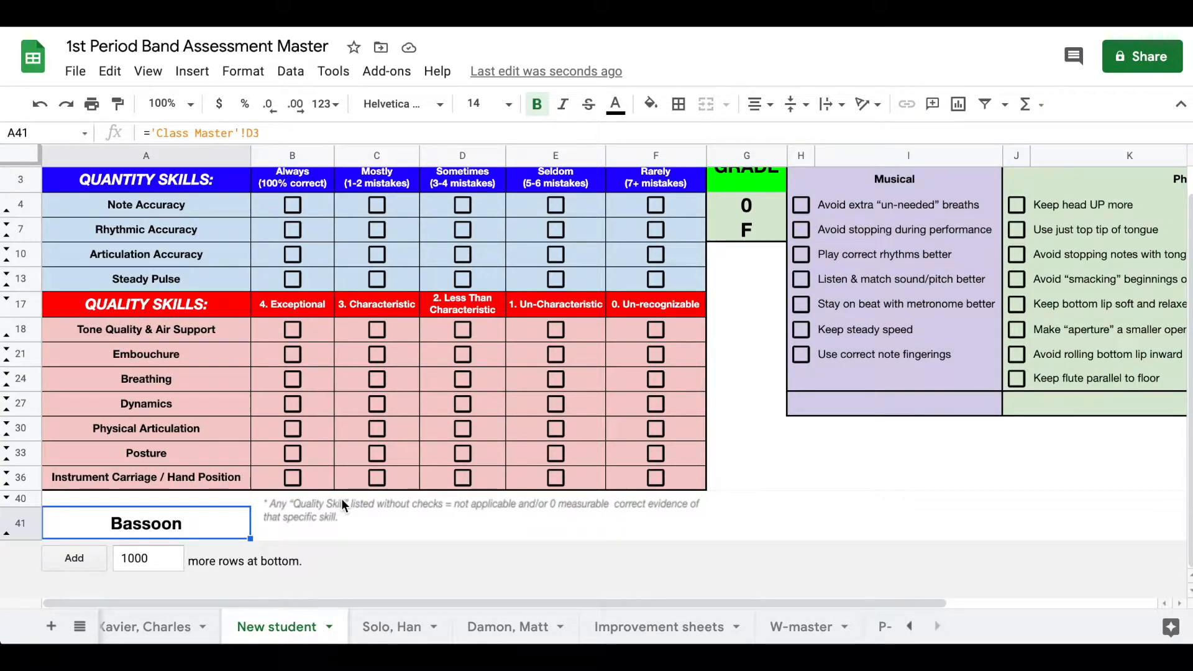
pyautogui.write('=')
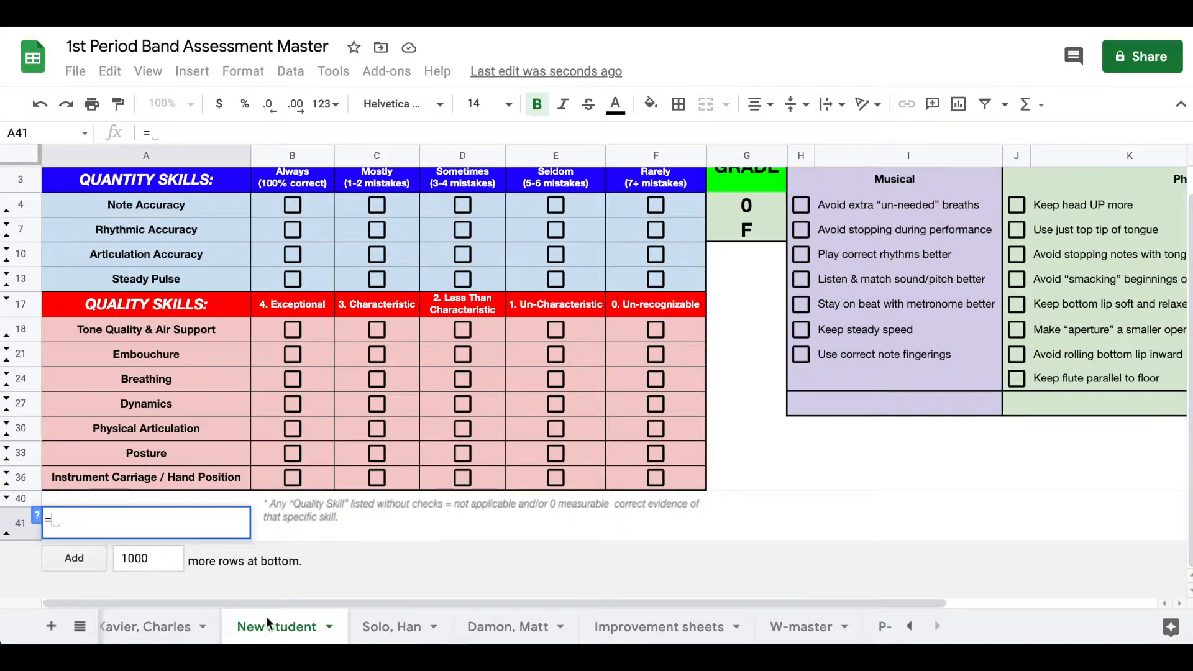
pyautogui.scroll(3, 287, 628)
pyautogui.scroll(3, 287, 633)
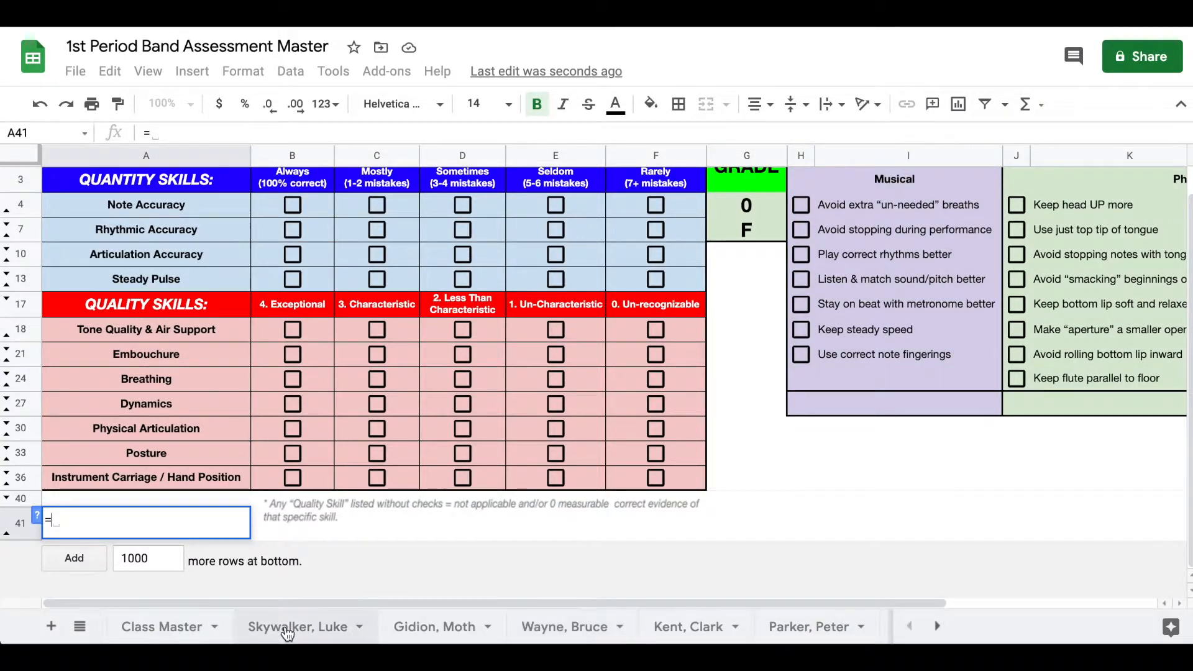
pyautogui.click(166, 628)
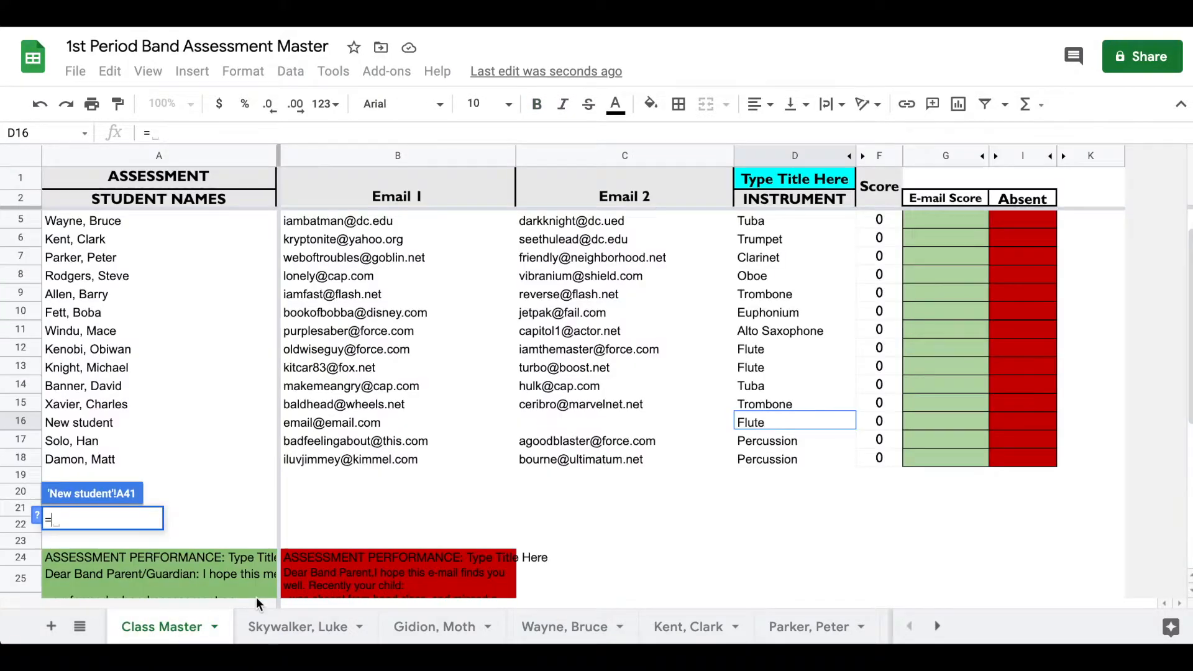
pyautogui.click(806, 417)
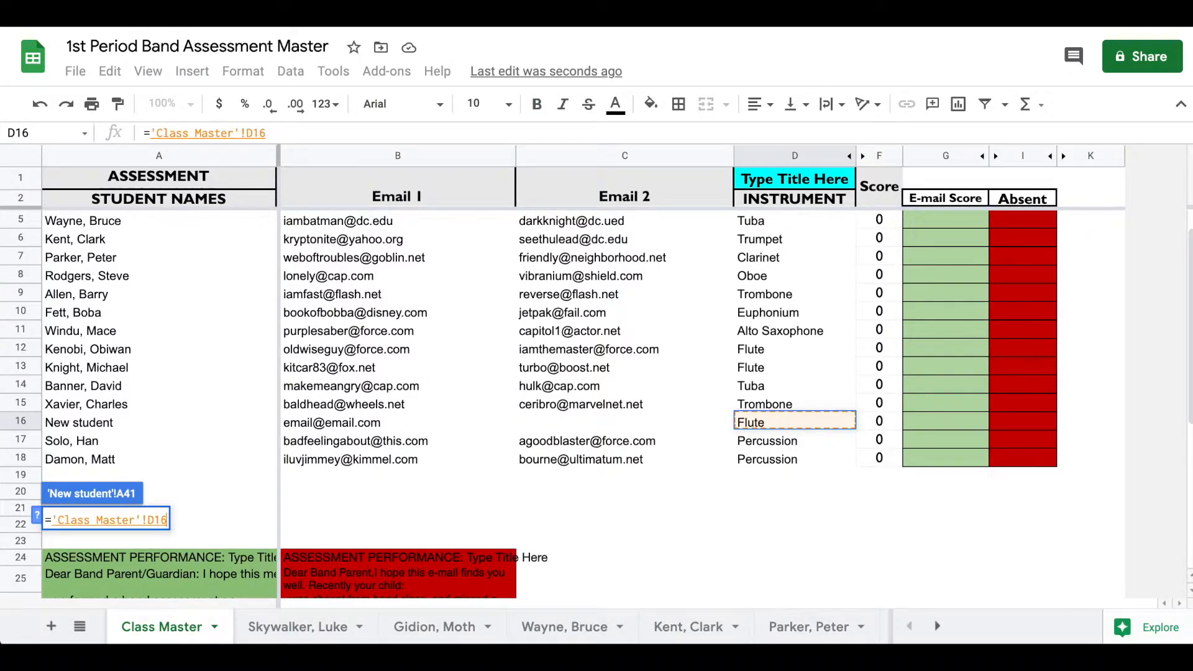
pyautogui.press('Return')
pyautogui.click(317, 528)
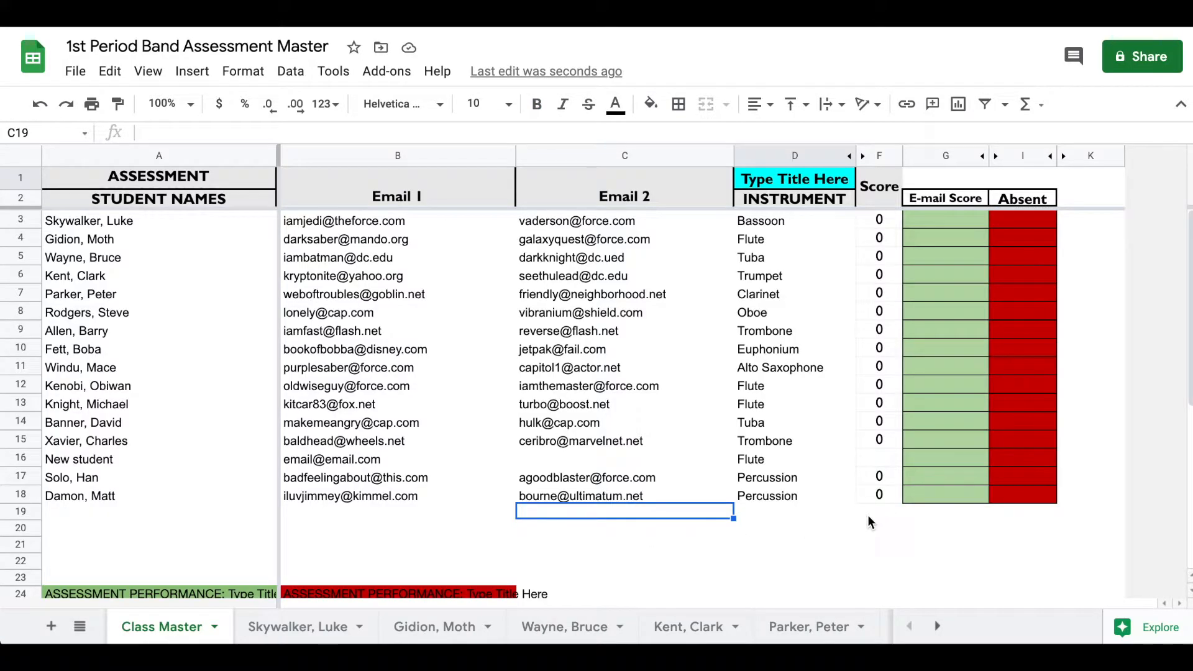
# Step: Link Score cell F16 of Class Master to the grade on the New student sheet with the formula ='New student'!G4
pyautogui.click(878, 460)
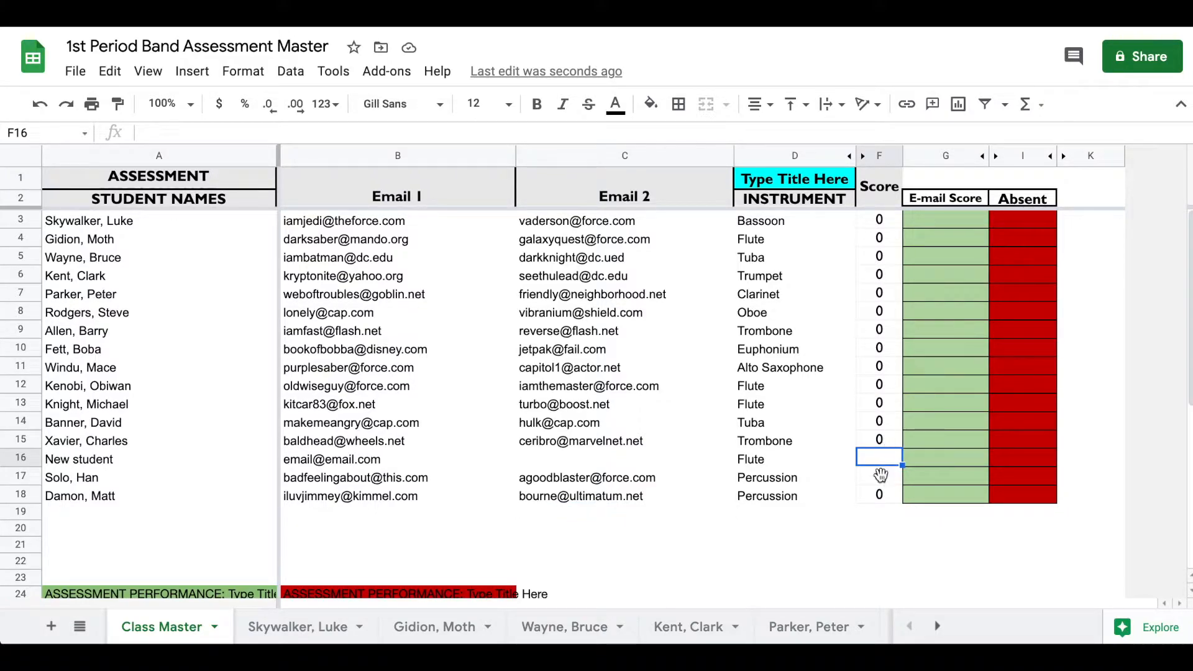
pyautogui.click(830, 460)
pyautogui.click(876, 459)
pyautogui.moveTo(931, 494)
pyautogui.write('=')
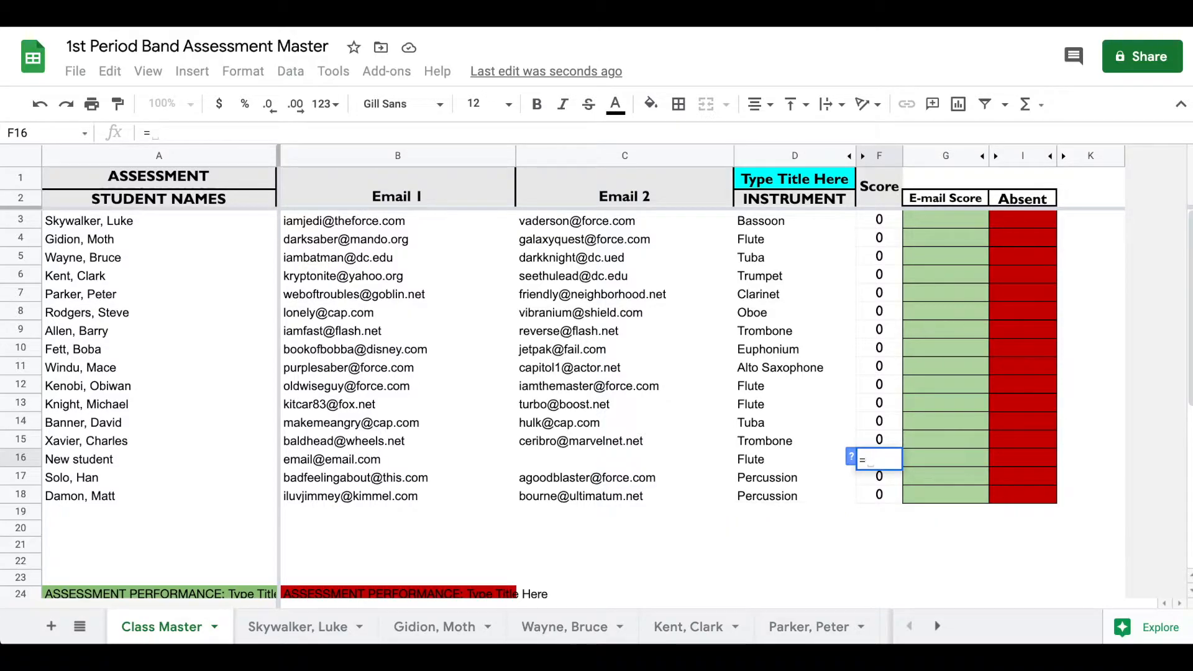
pyautogui.hscroll(5, 808, 627)
pyautogui.hscroll(6, 759, 637)
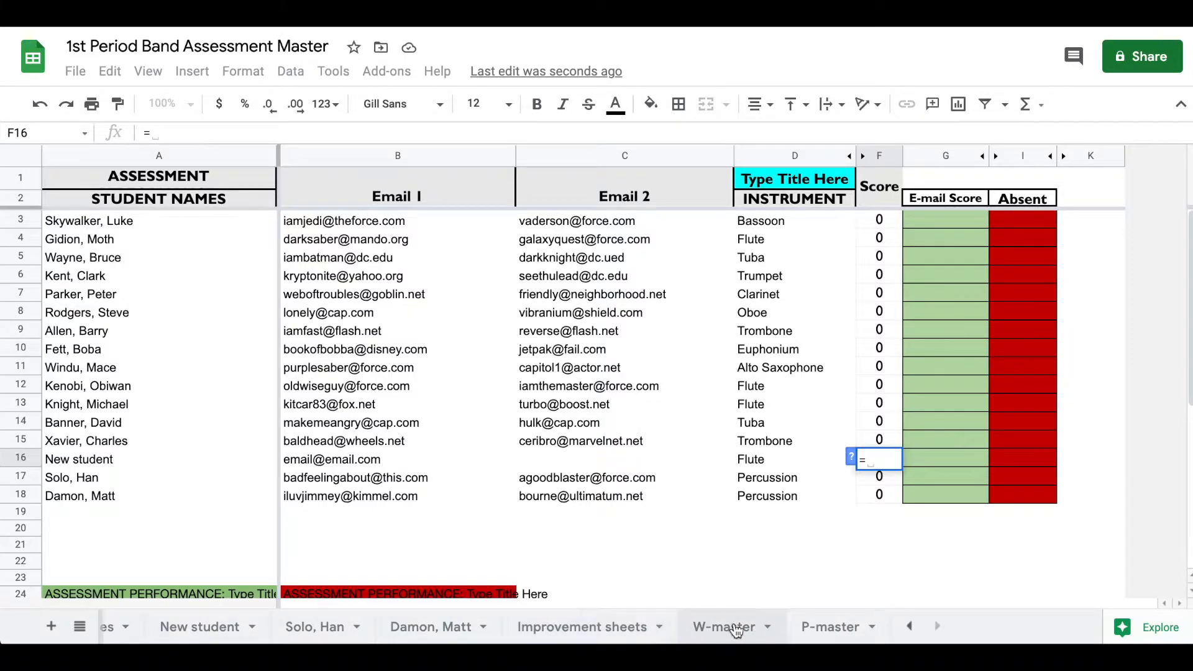
pyautogui.hscroll(-3, 746, 629)
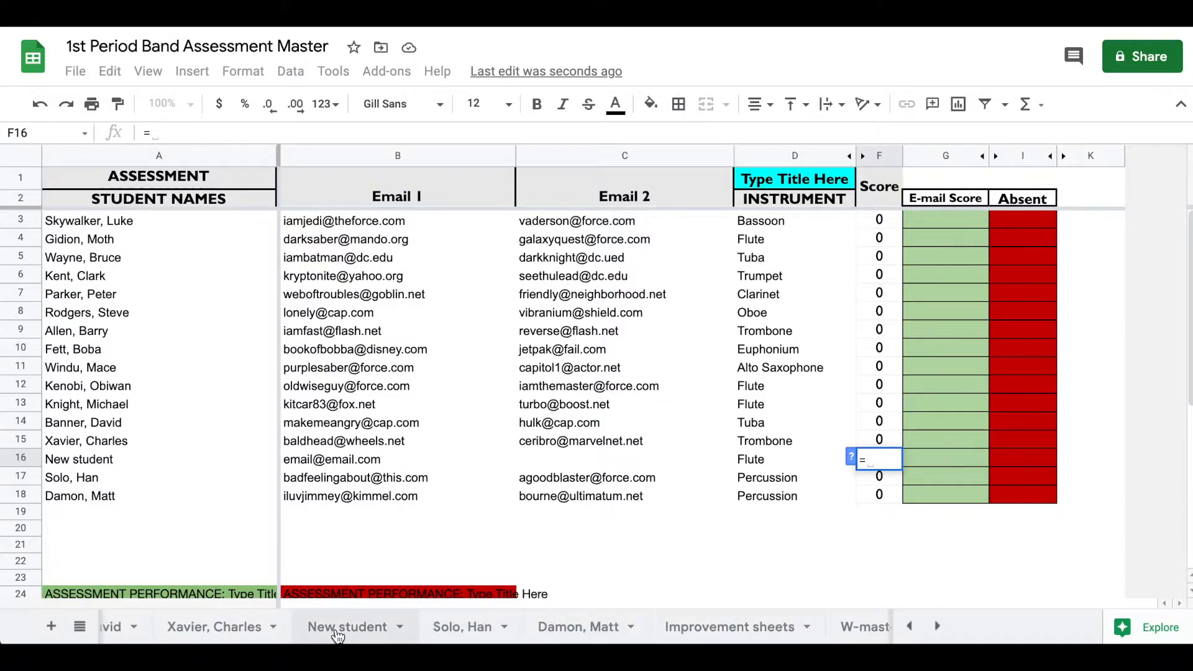
pyautogui.click(343, 628)
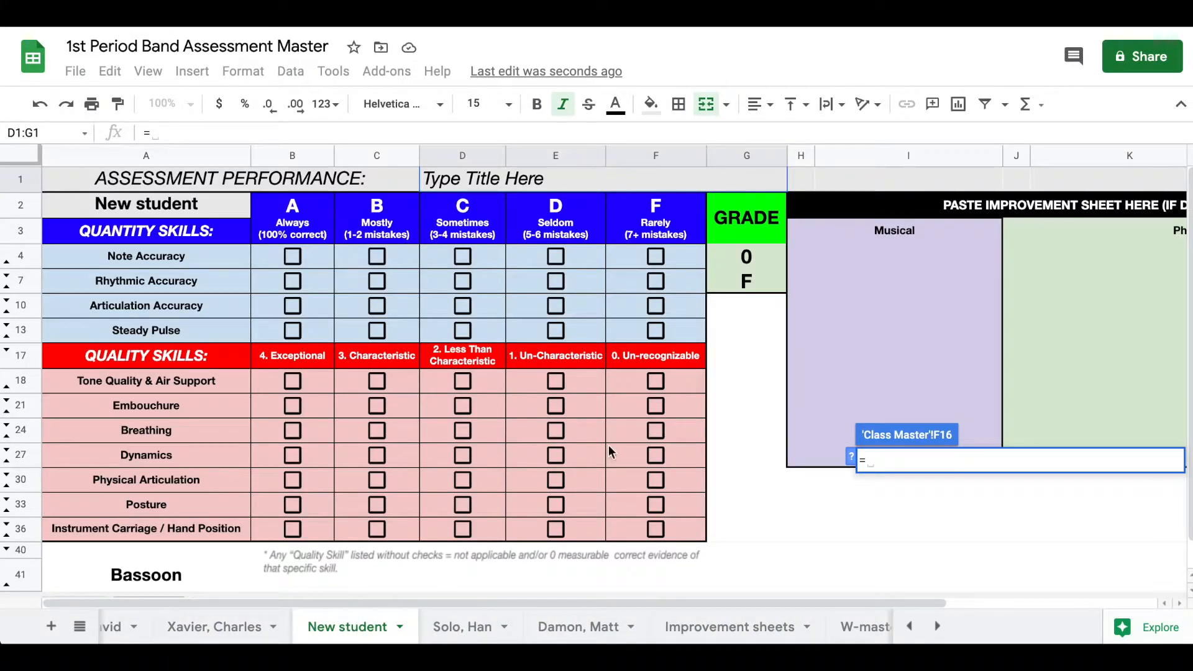
pyautogui.click(756, 256)
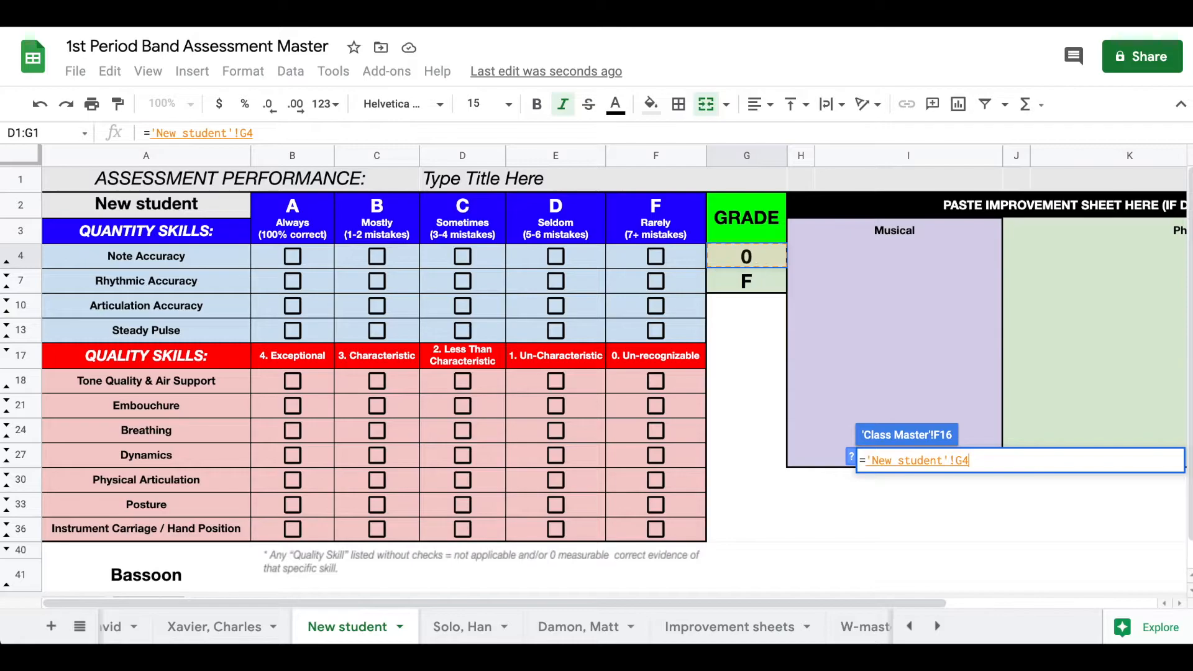
pyautogui.press('Return')
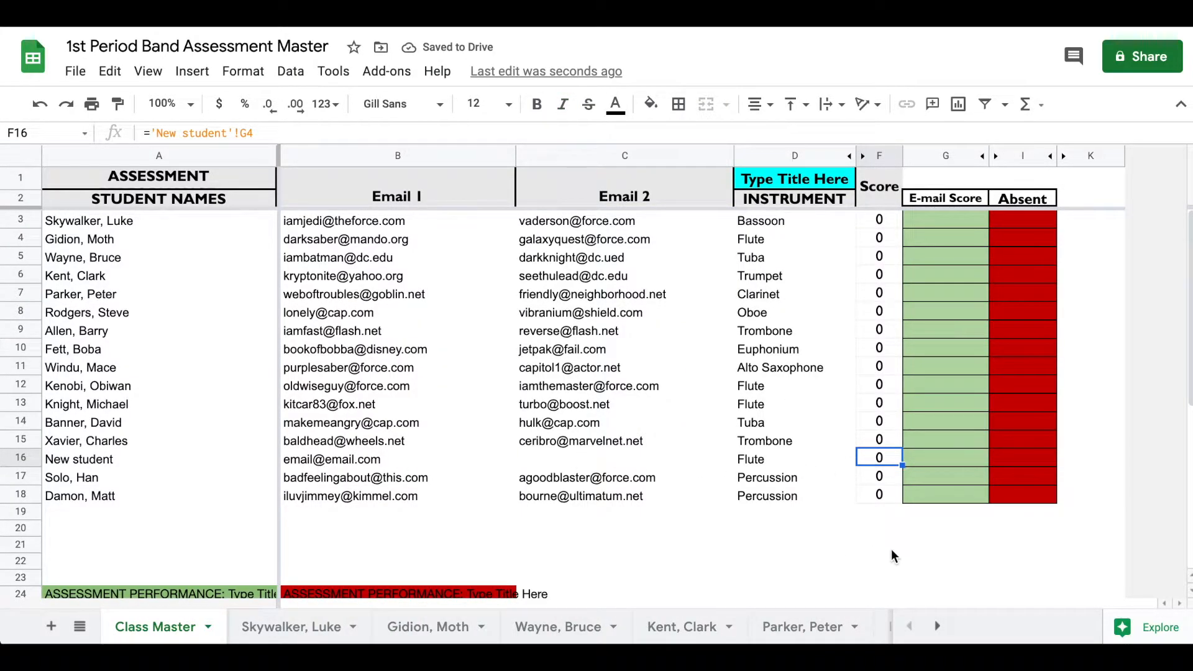
# Step: Copy the Flute recommended improvements block A1:F23 from the Improvement sheets tab, matching the added student's instrument
pyautogui.scroll(-1, 867, 541)
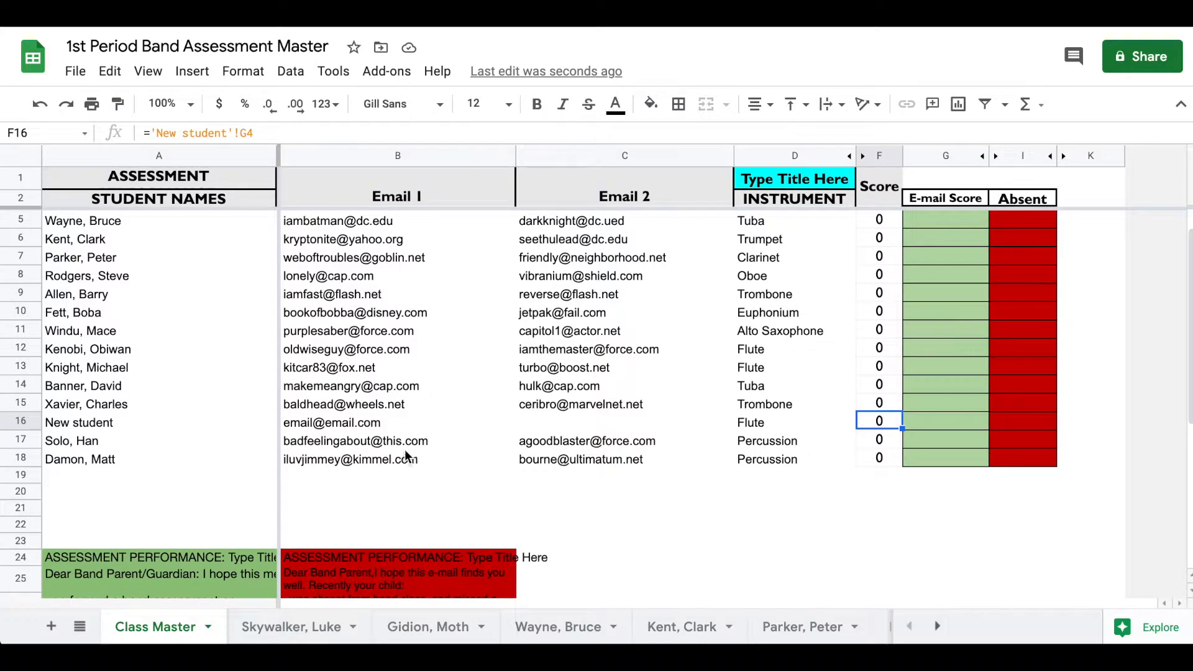
pyautogui.moveTo(406, 455)
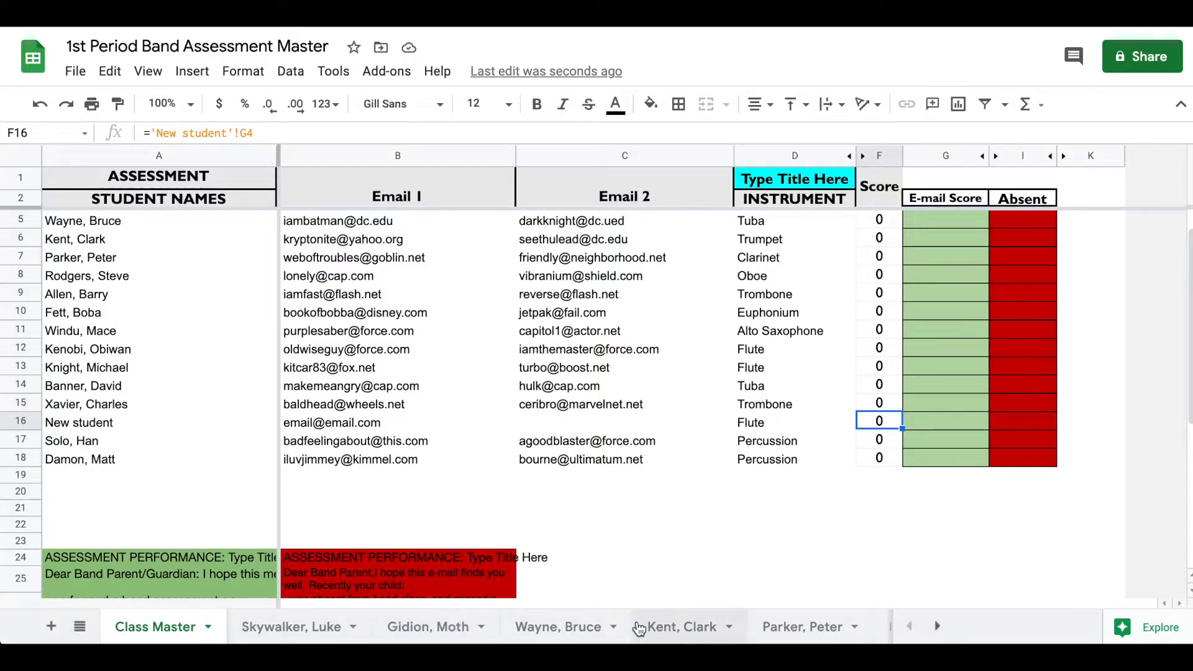
pyautogui.click(773, 423)
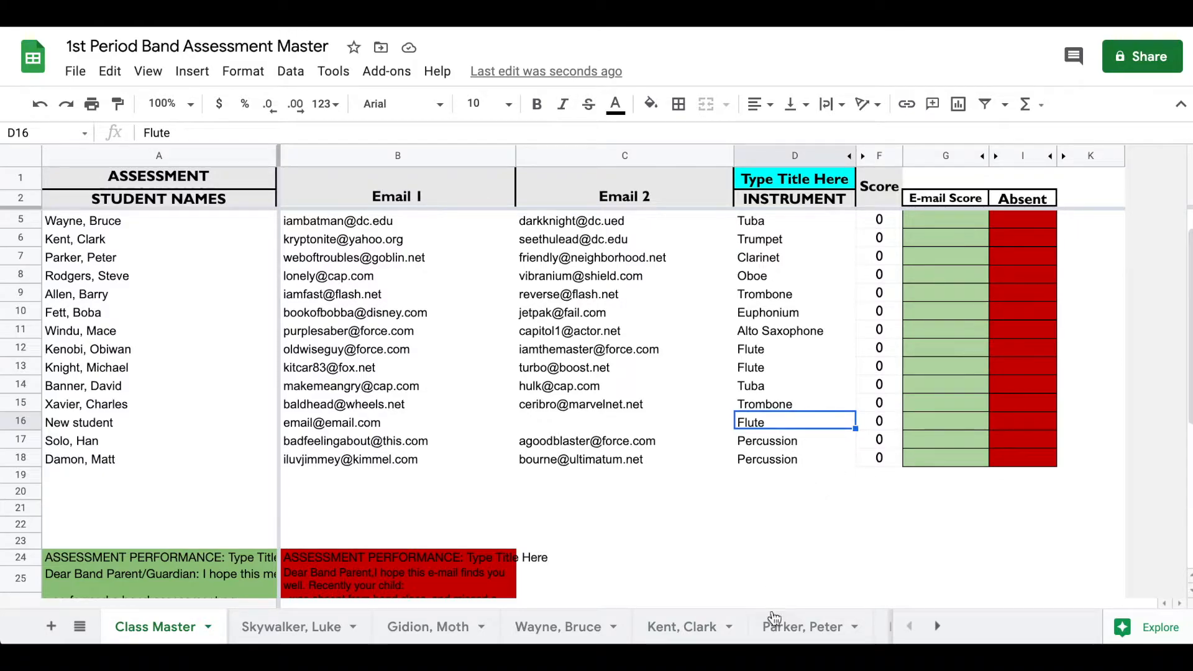
pyautogui.scroll(-5, 774, 627)
pyautogui.scroll(-2, 774, 626)
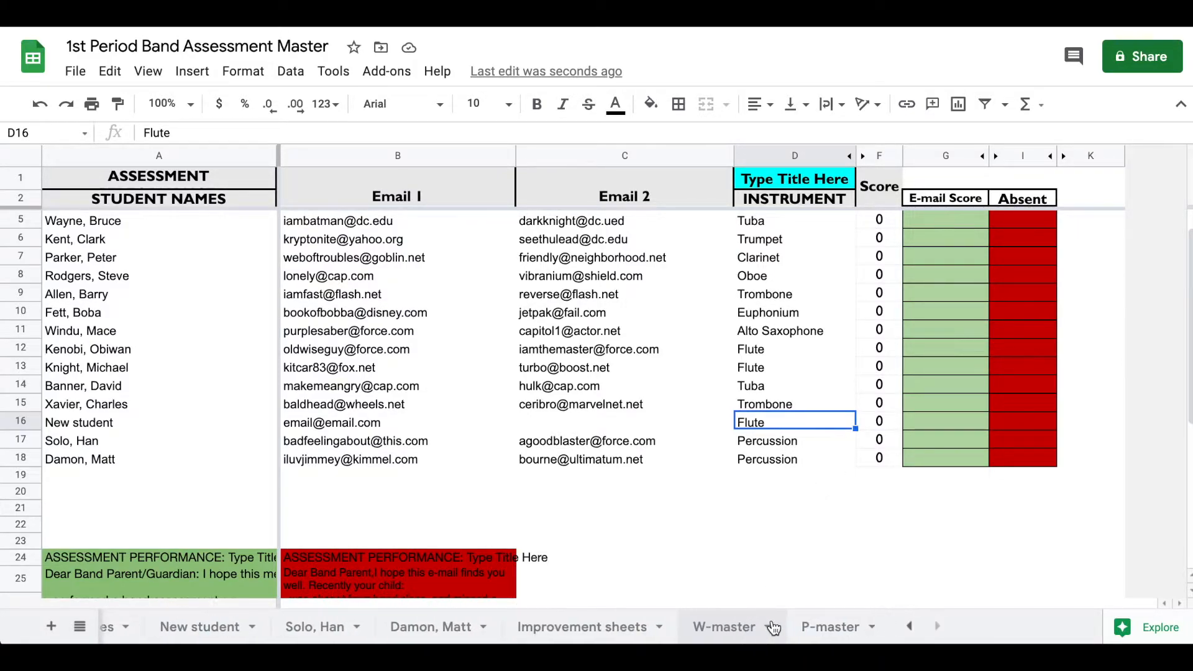
pyautogui.click(601, 627)
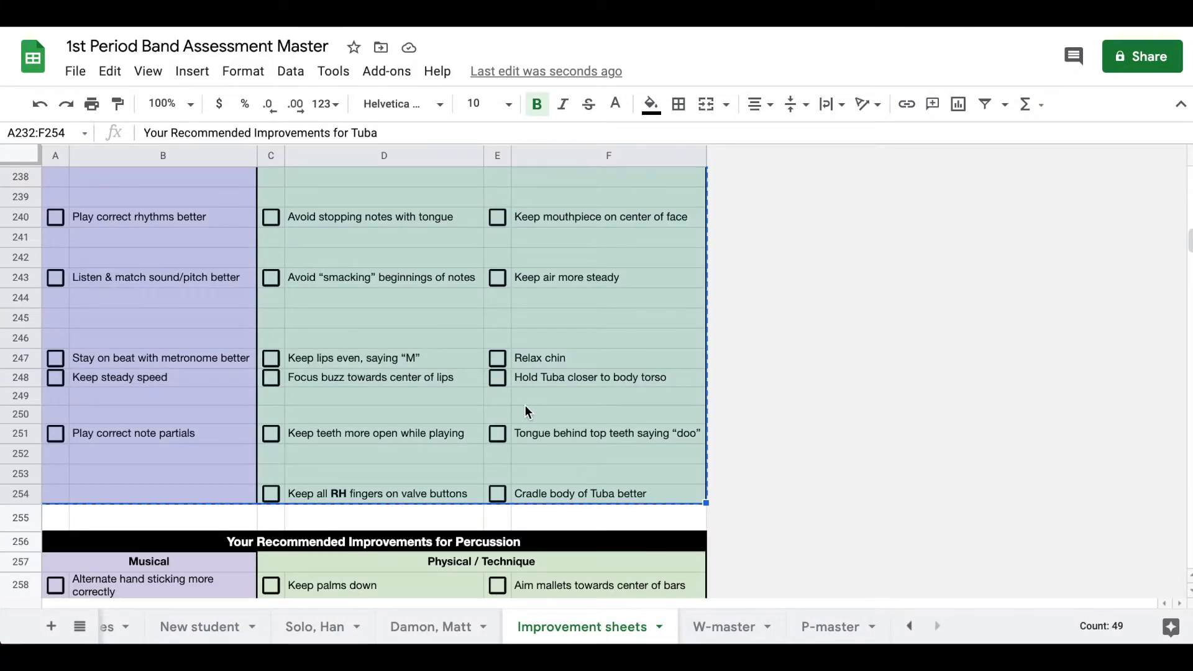
pyautogui.scroll(12, 525, 404)
pyautogui.scroll(20, 525, 405)
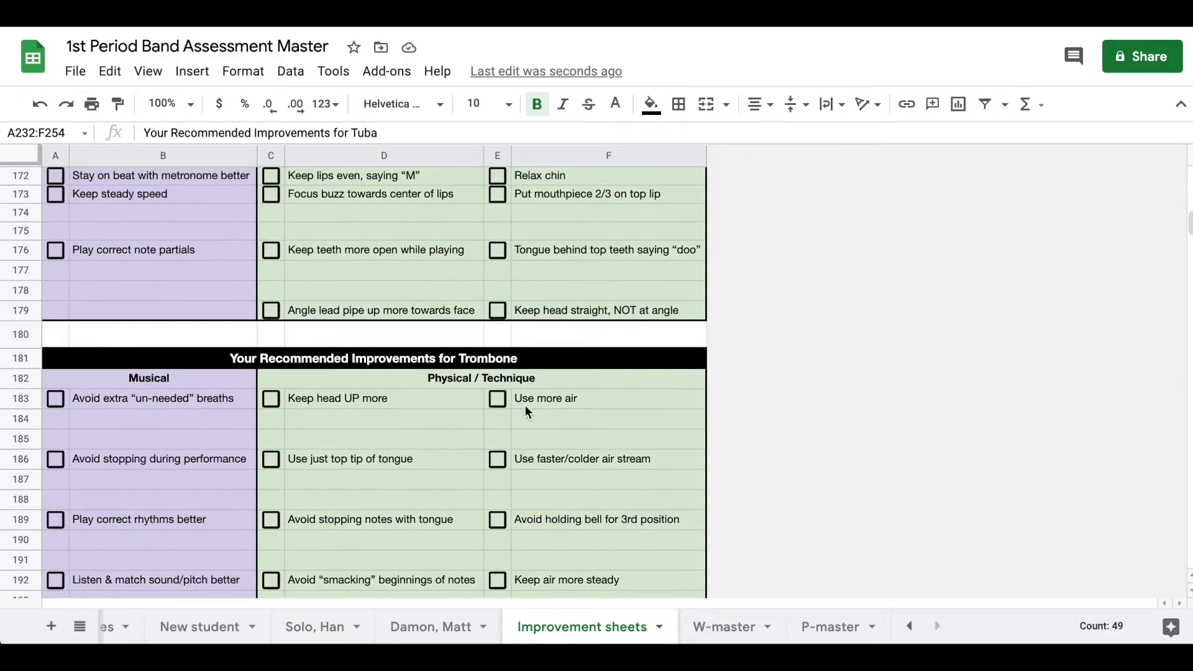
pyautogui.scroll(20, 527, 405)
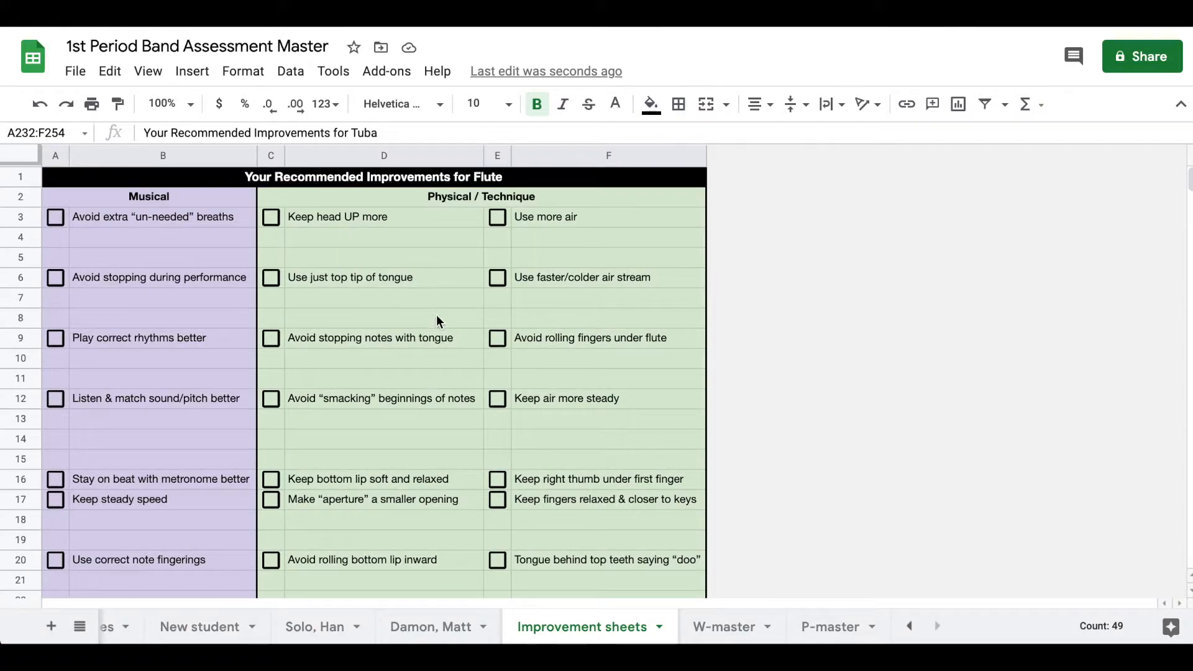
pyautogui.moveTo(58, 173); pyautogui.dragTo(70, 450)
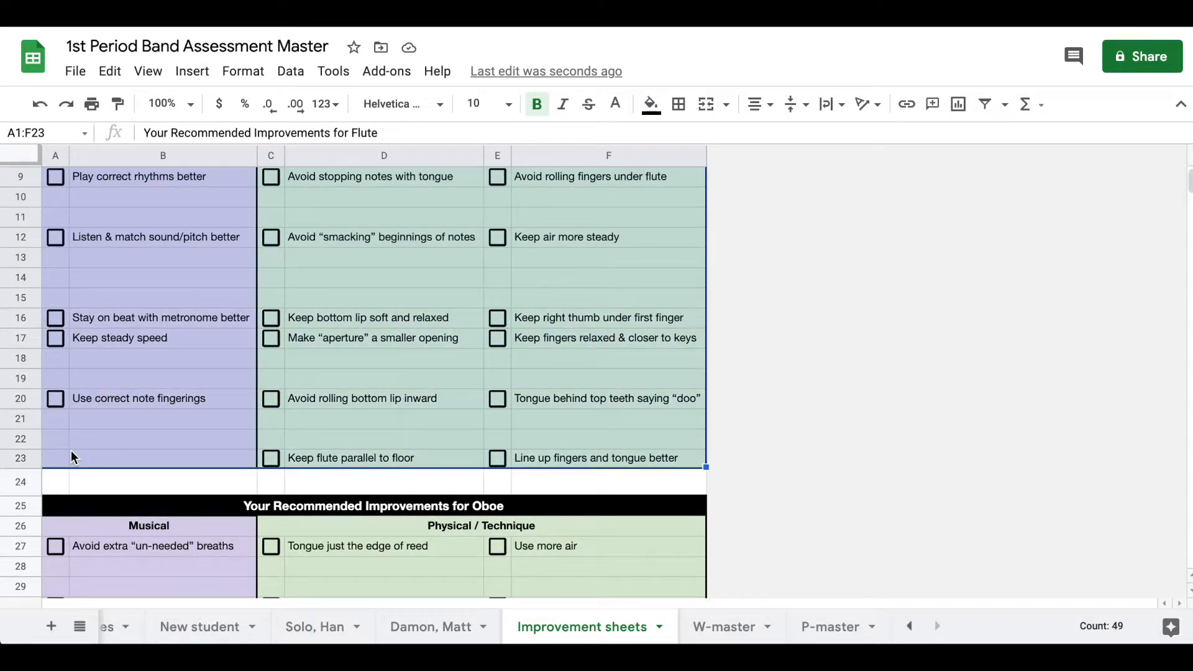
pyautogui.scroll(2, 373, 628)
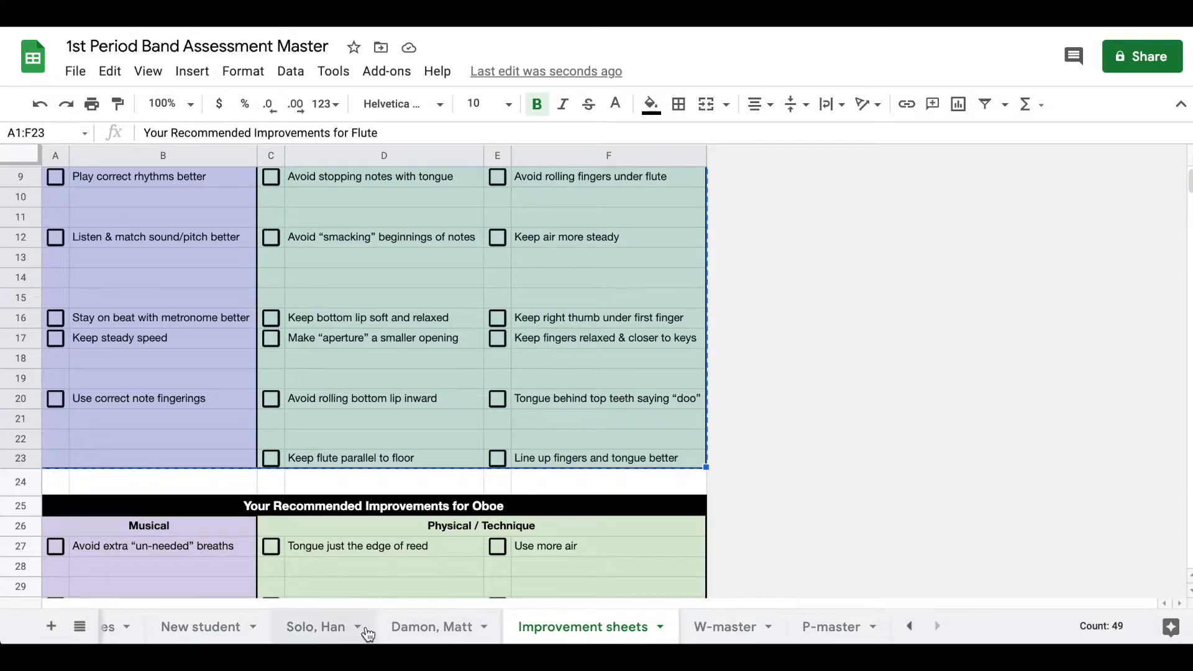
# Step: Paste the copied Flute improvements block into the New student sheet at the improvement sheet placeholder in H2
pyautogui.click(296, 628)
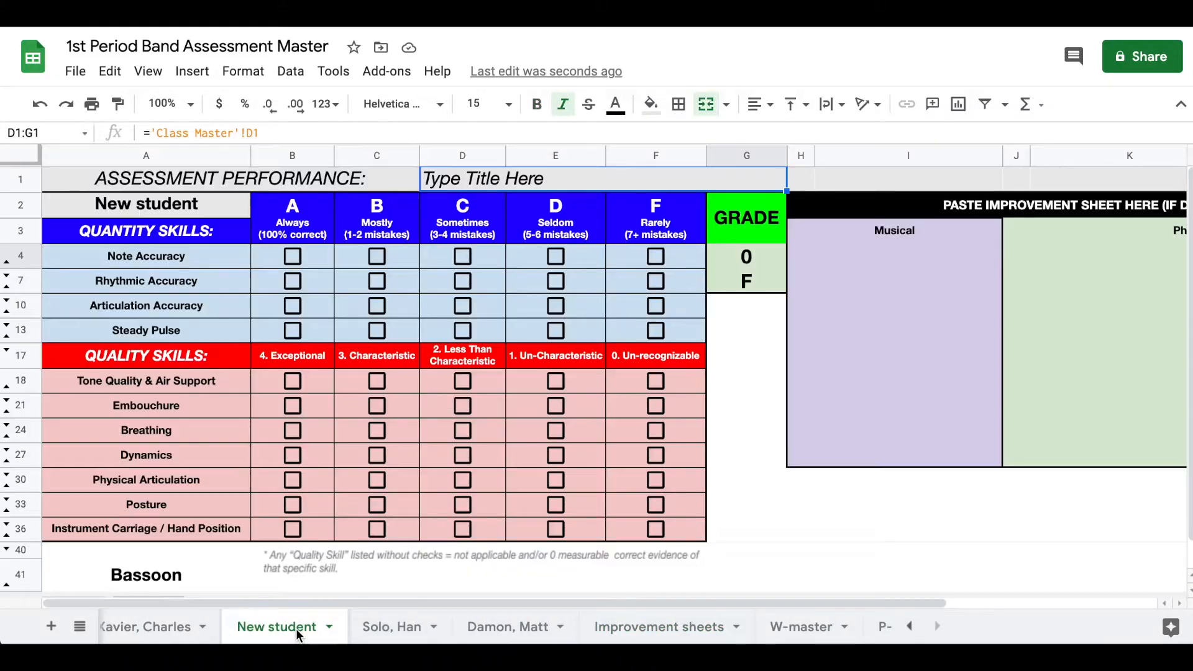
pyautogui.click(852, 202)
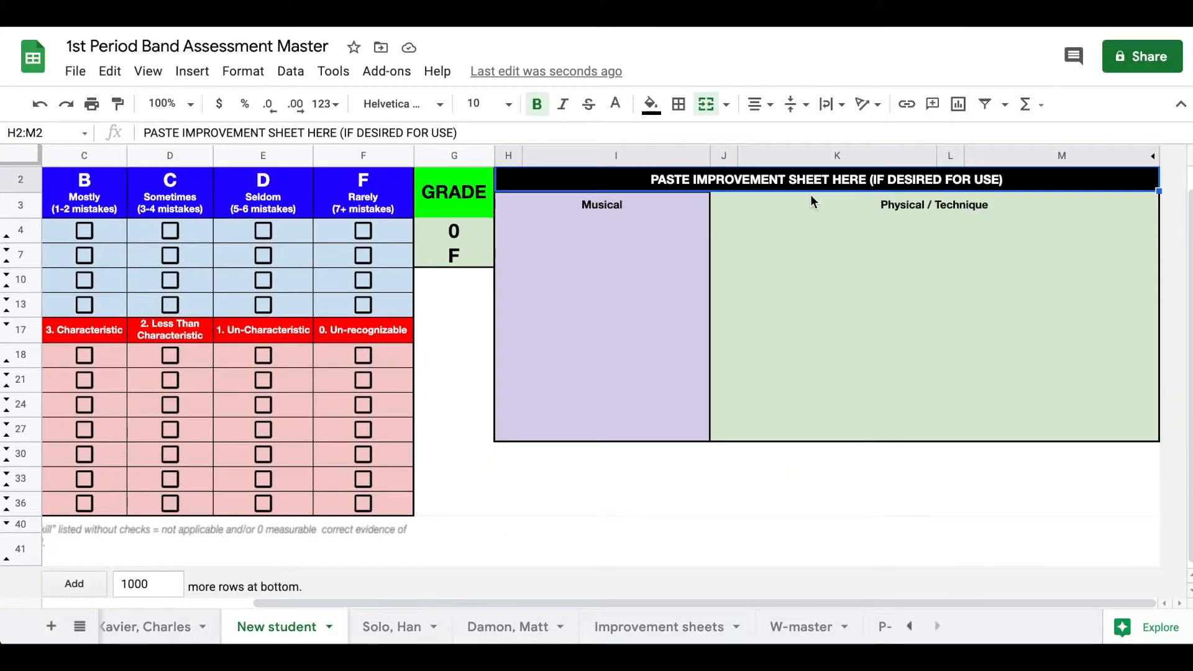
pyautogui.hotkey('ctrl', 'v')
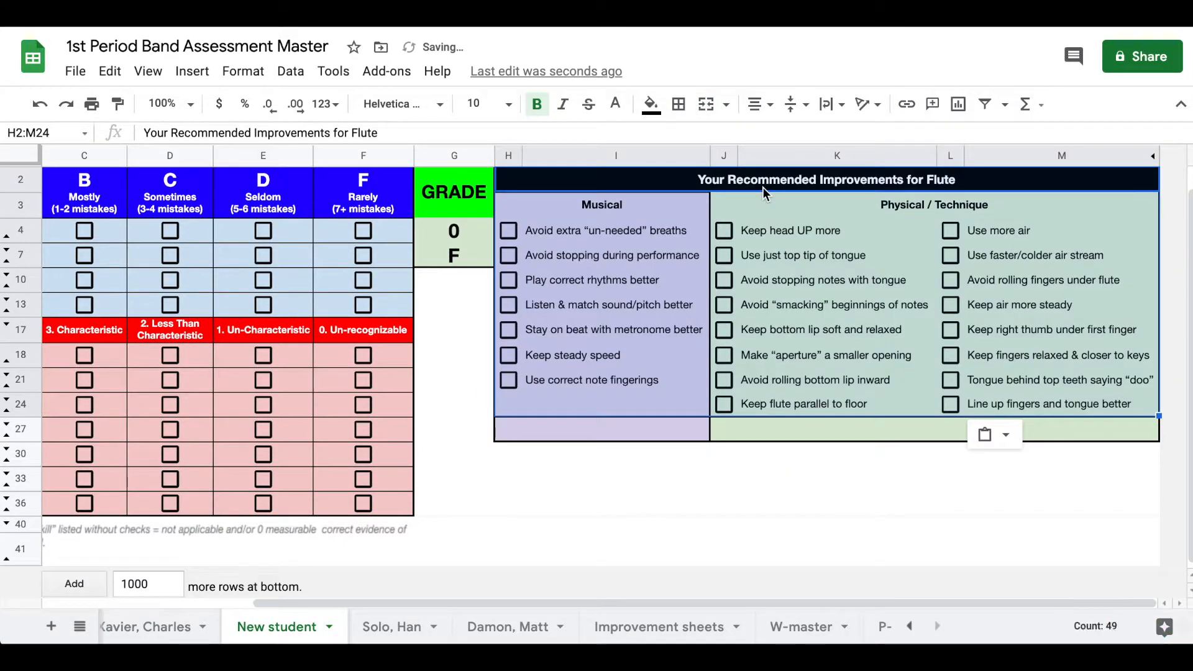
pyautogui.hscroll(-5, 535, 459)
pyautogui.scroll(-1, 572, 448)
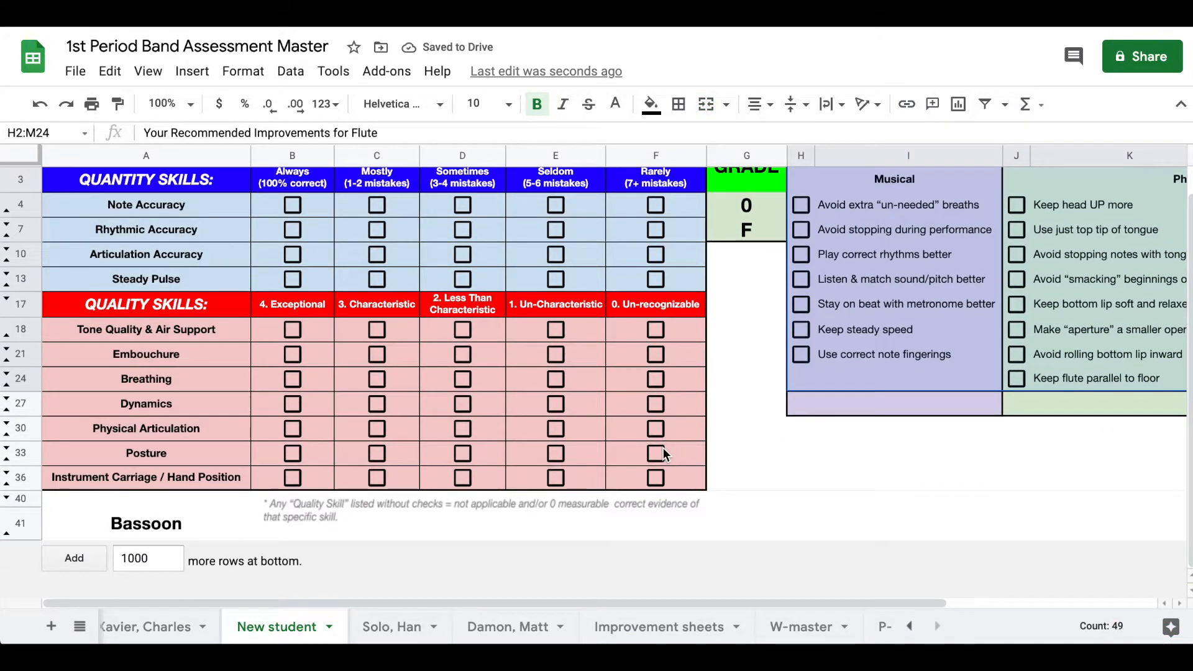
pyautogui.scroll(2, 663, 454)
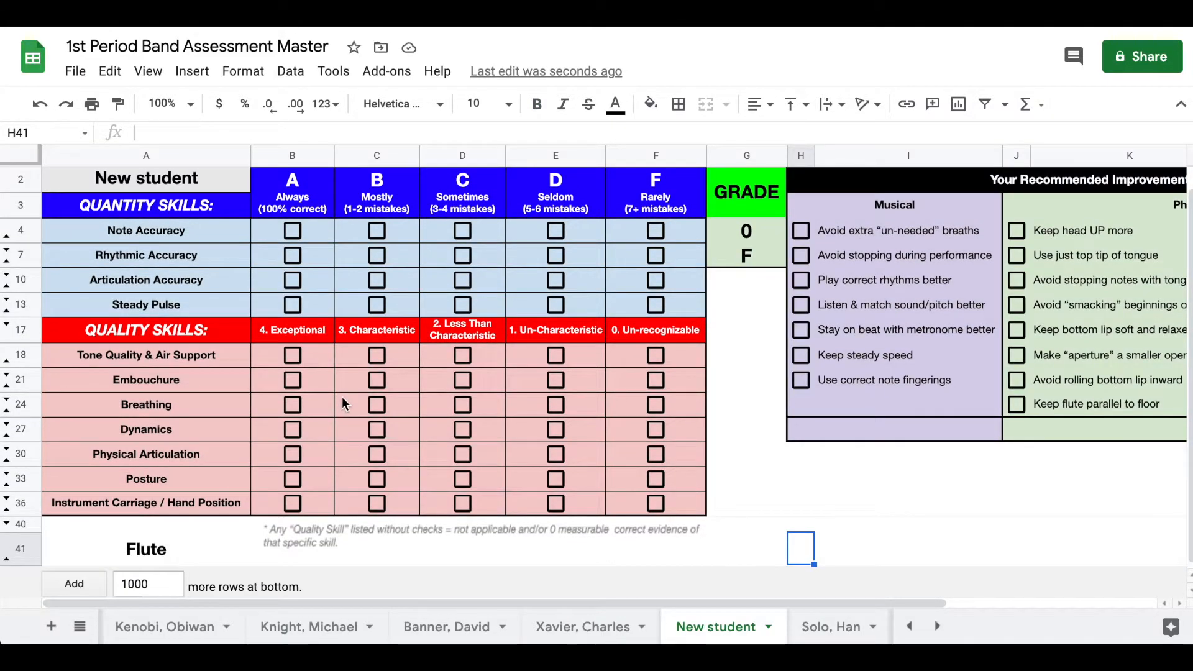
# Step: Rate the New student sheet: Note Accuracy A, Rhythmic Accuracy B, Articulation Accuracy C, and Steady Pulse D
pyautogui.click(293, 232)
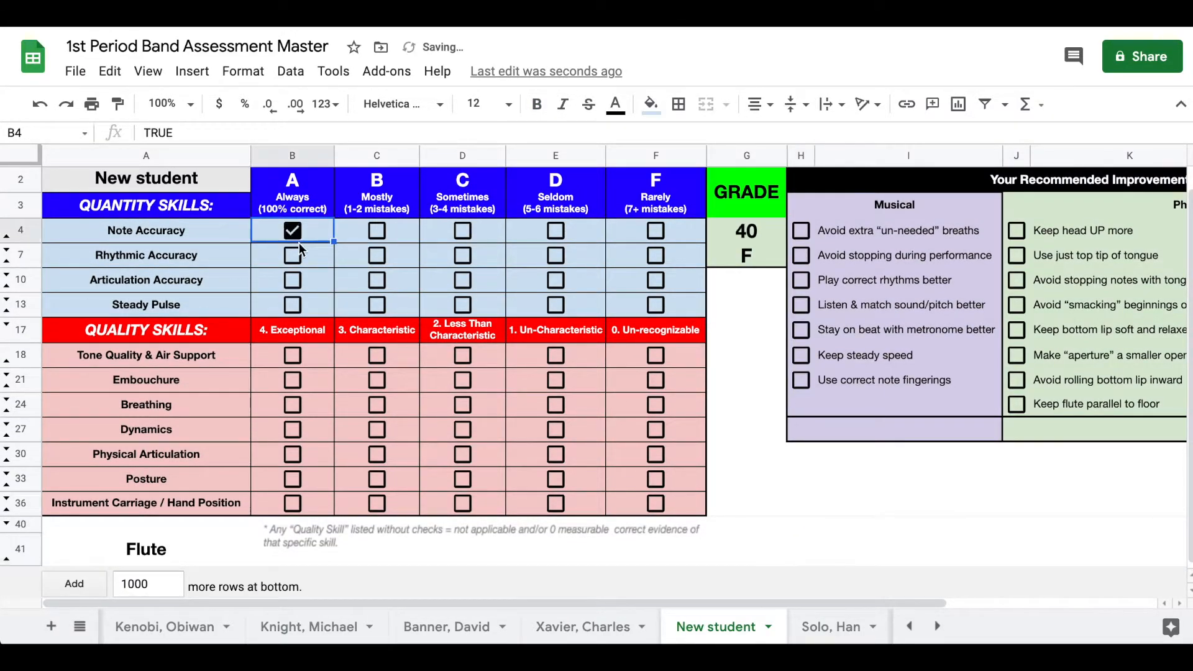
pyautogui.click(379, 258)
pyautogui.click(462, 280)
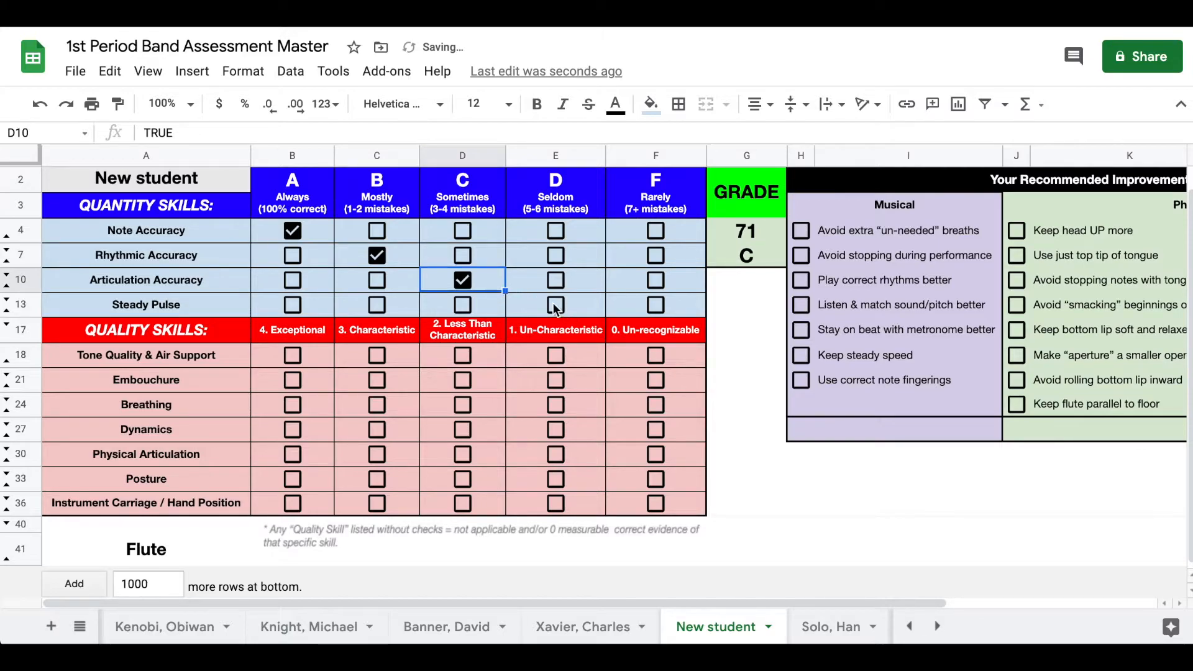
pyautogui.click(555, 304)
# Step: On the Class Master sheet, unhide the message columns H and J beside the E-mail Score and Absent columns
pyautogui.hscroll(-6, 267, 626)
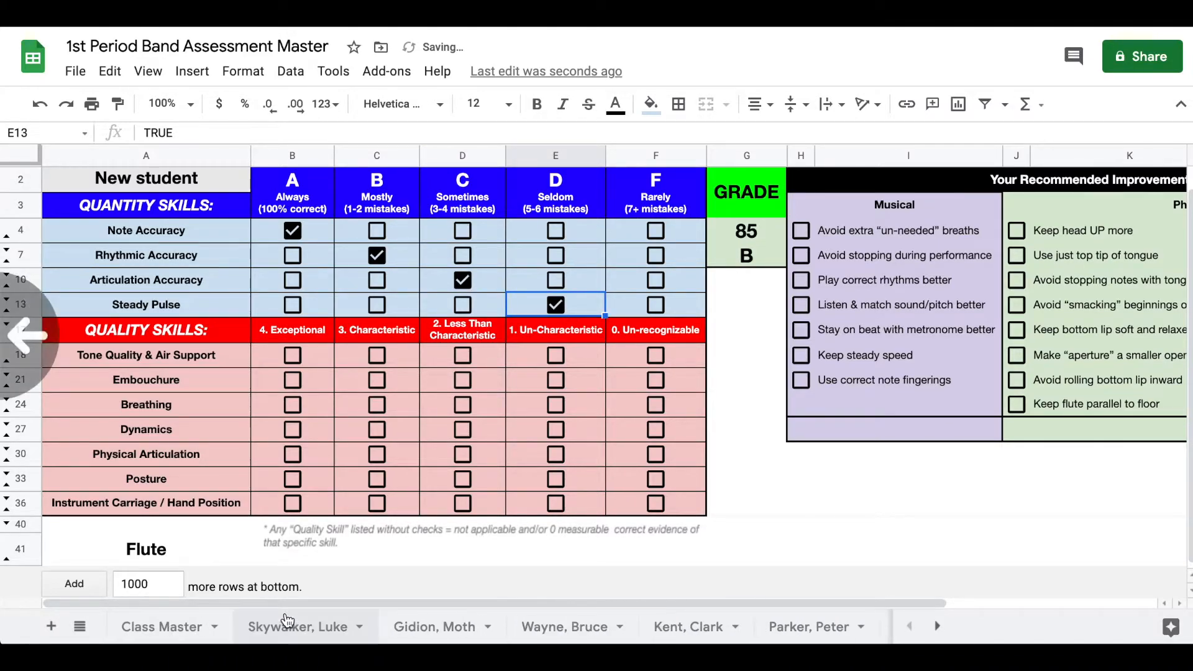
pyautogui.click(172, 634)
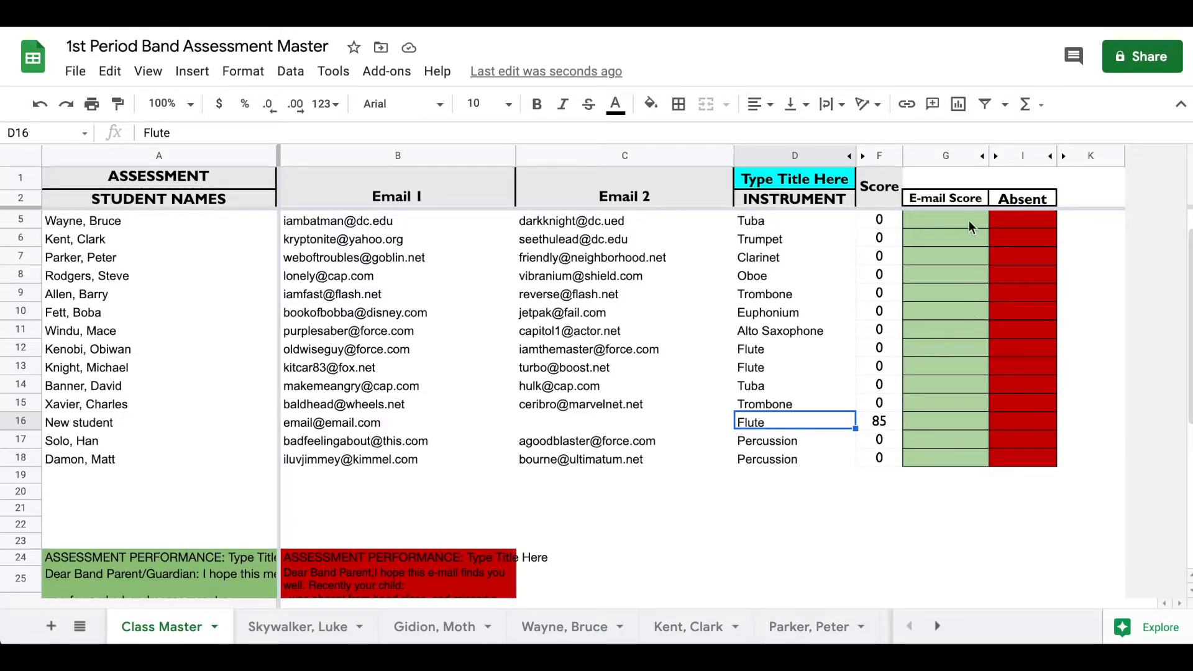
pyautogui.click(949, 174)
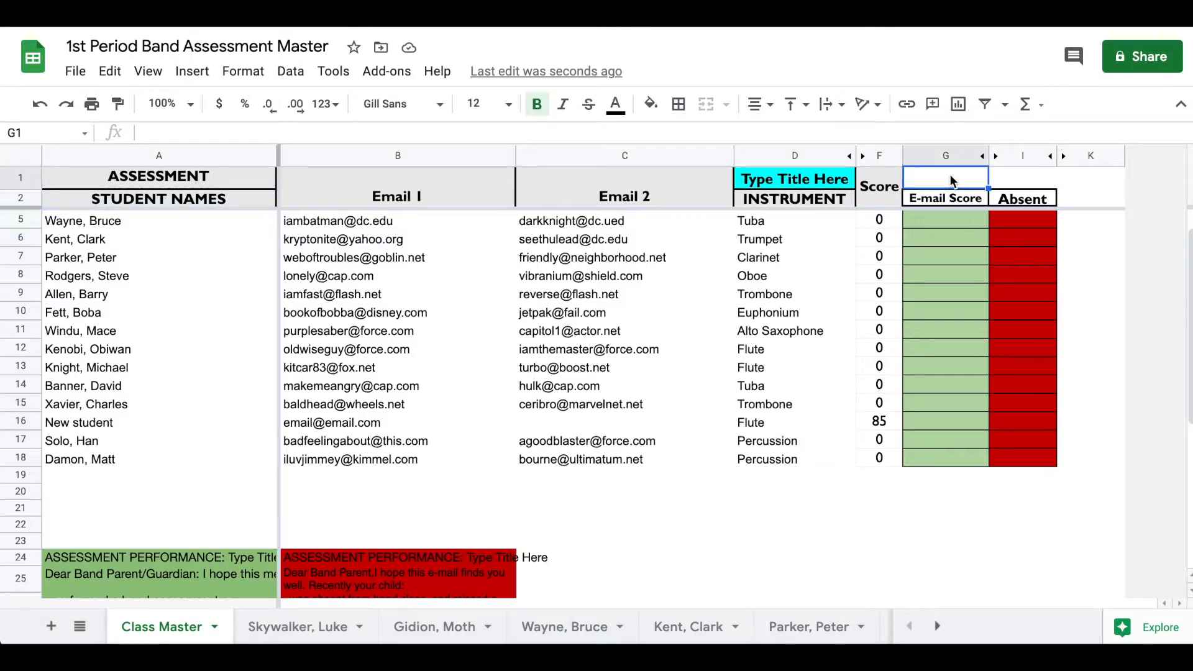
pyautogui.click(994, 156)
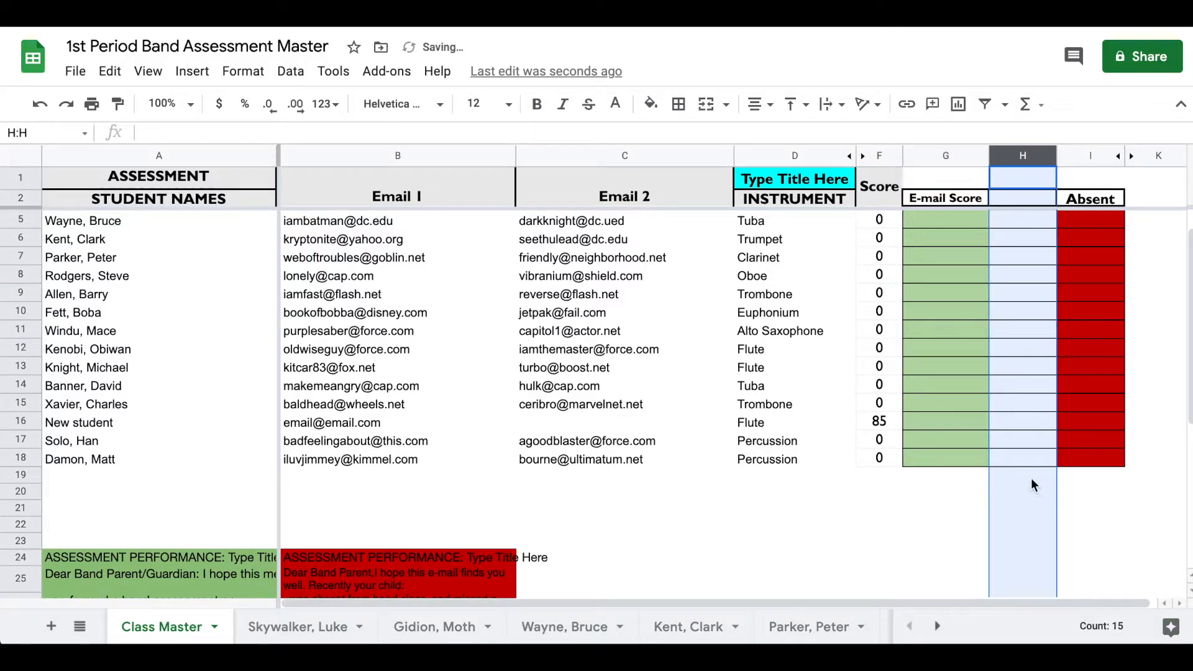
pyautogui.hscroll(1, 1044, 497)
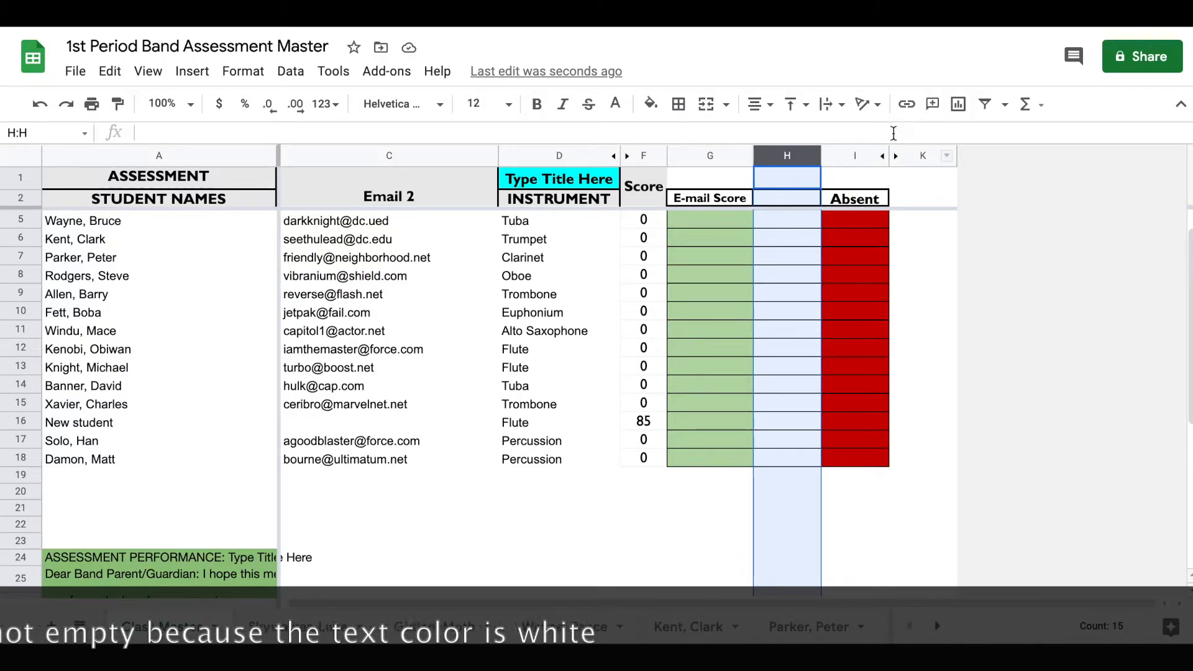
pyautogui.click(896, 156)
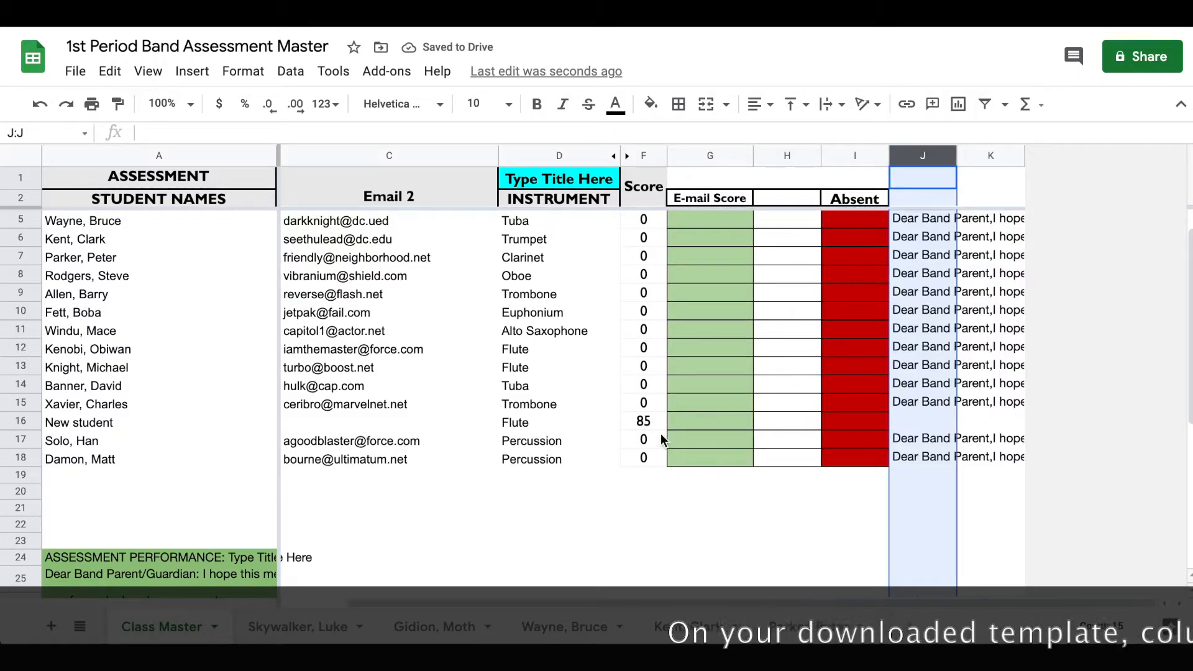
# Step: Copy the CONCATENATE score message formula from H15 into H16 of the New student row
pyautogui.click(780, 401)
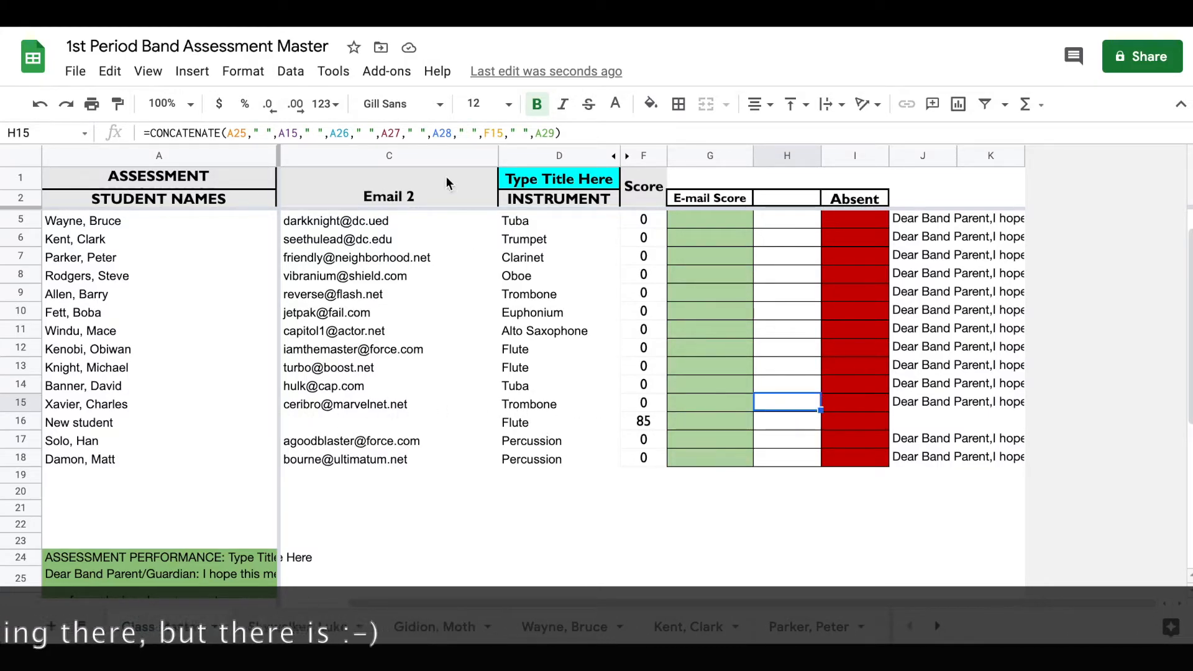
pyautogui.click(515, 132)
pyautogui.moveTo(515, 132); pyautogui.dragTo(220, 133)
pyautogui.click(774, 363)
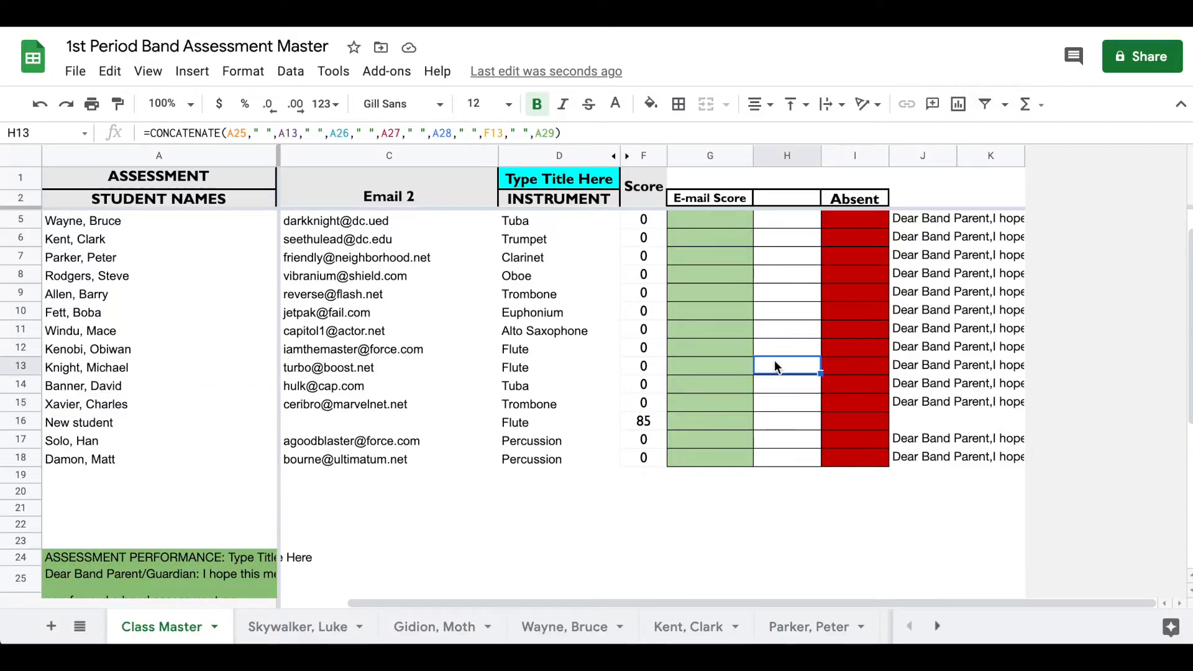
pyautogui.click(788, 403)
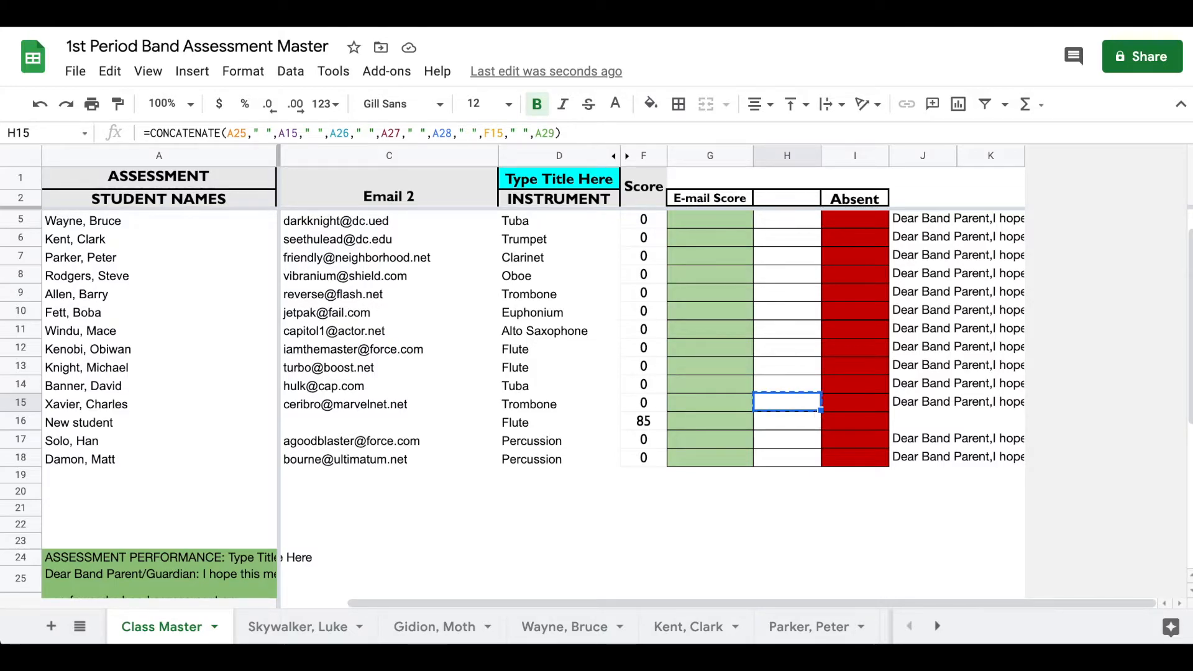
pyautogui.press('Down')
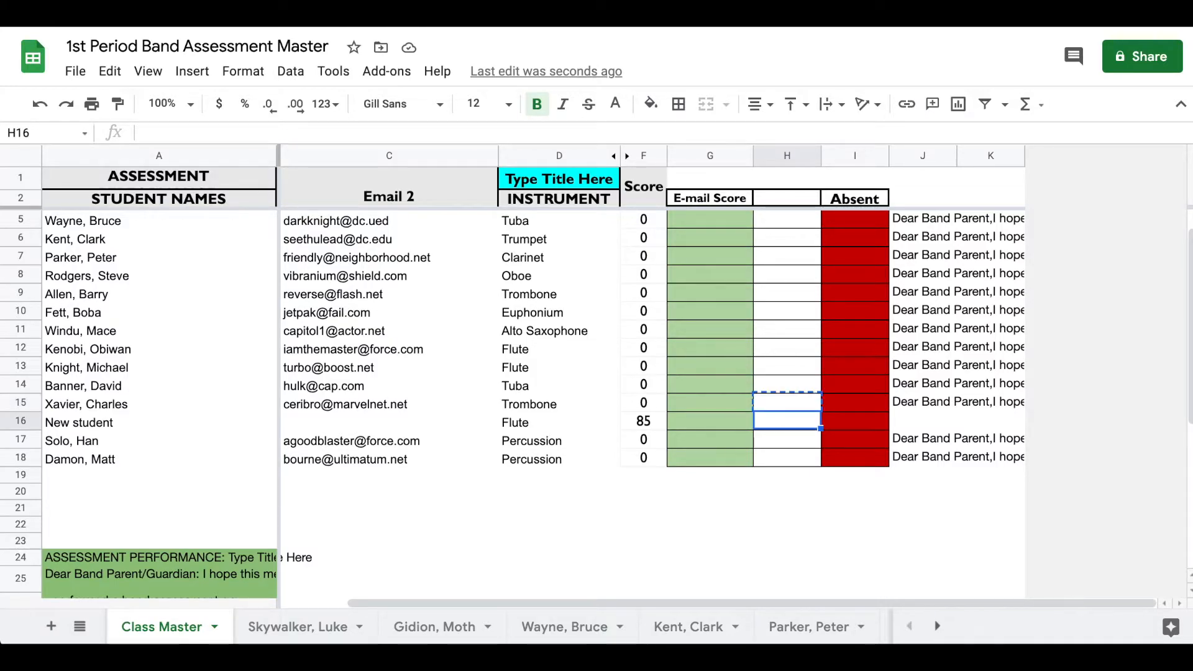
pyautogui.hotkey('ctrl', 'v')
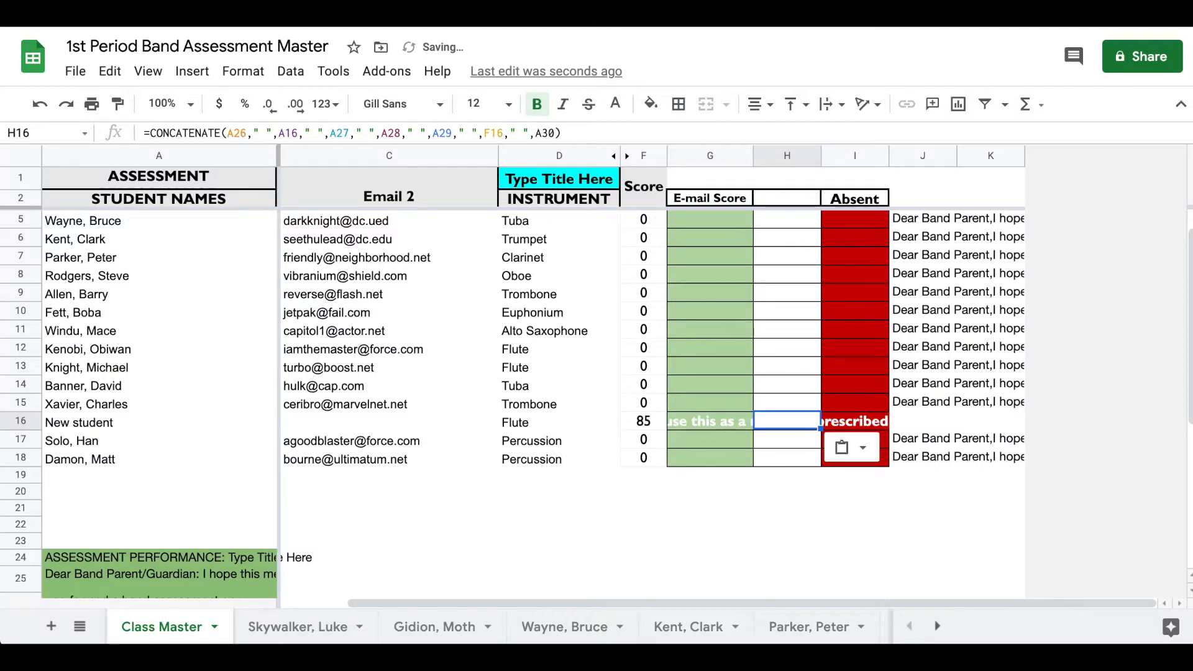
# Step: Copy the Absent column's HYPERLINK mailto formula from I15 into I16 of the New student row
pyautogui.press('Right')
pyautogui.press('Up')
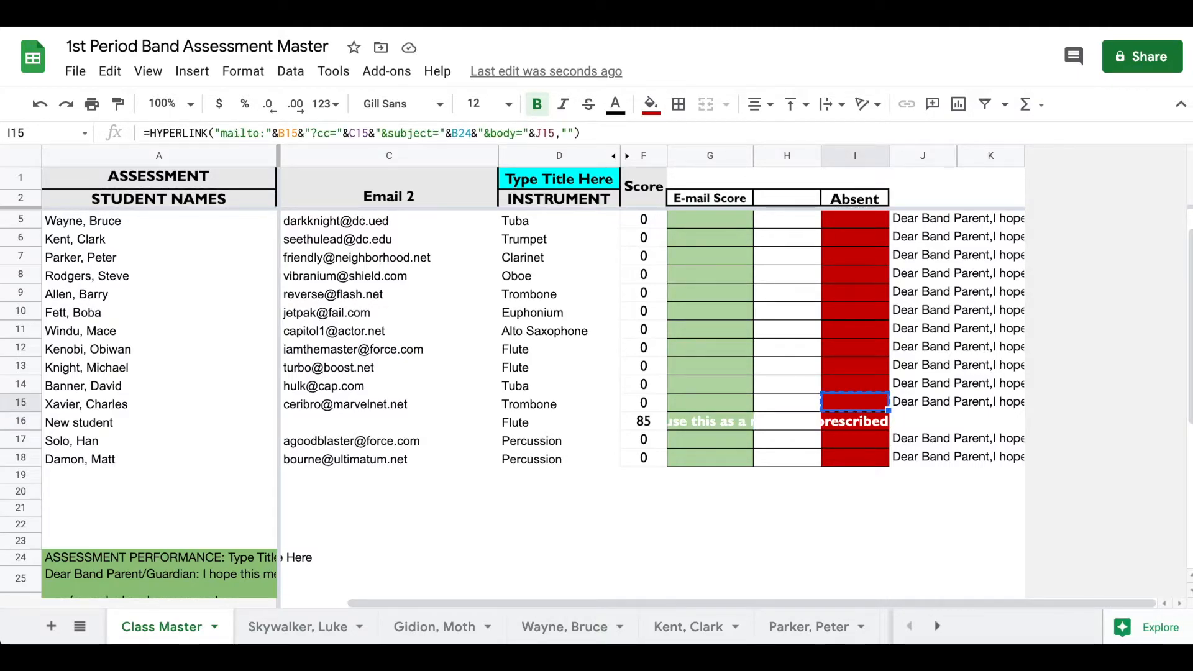
pyautogui.press('Down')
pyautogui.write('=HYPERLINK("mailto:"&B16&"?cc="&C16&"&subject="&B25&"&body="&J16,"")')
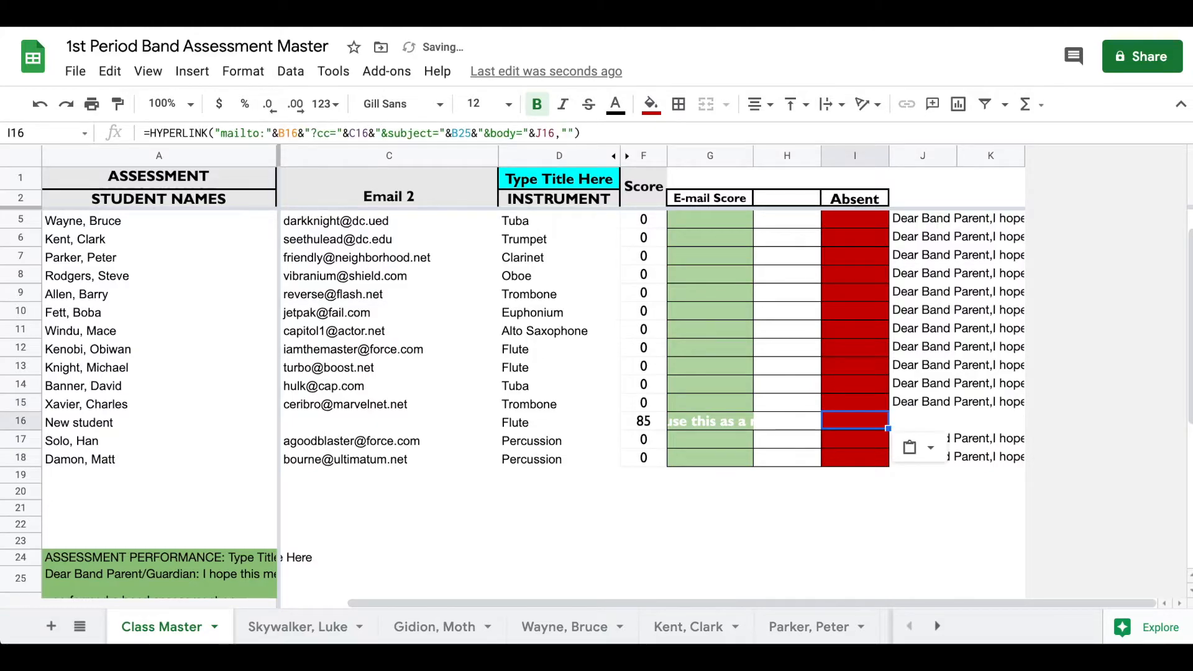
# Step: Copy the absence message formula from J15 into J16 of the New student row
pyautogui.press('Left')
pyautogui.press('Left')
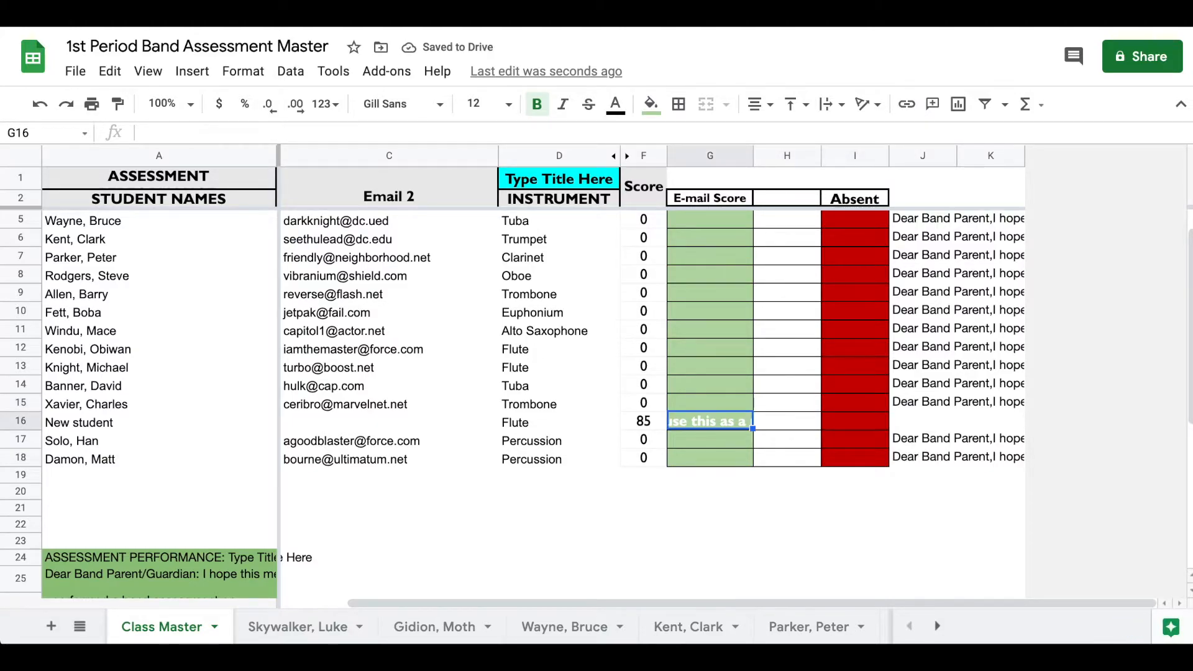
pyautogui.press('Up')
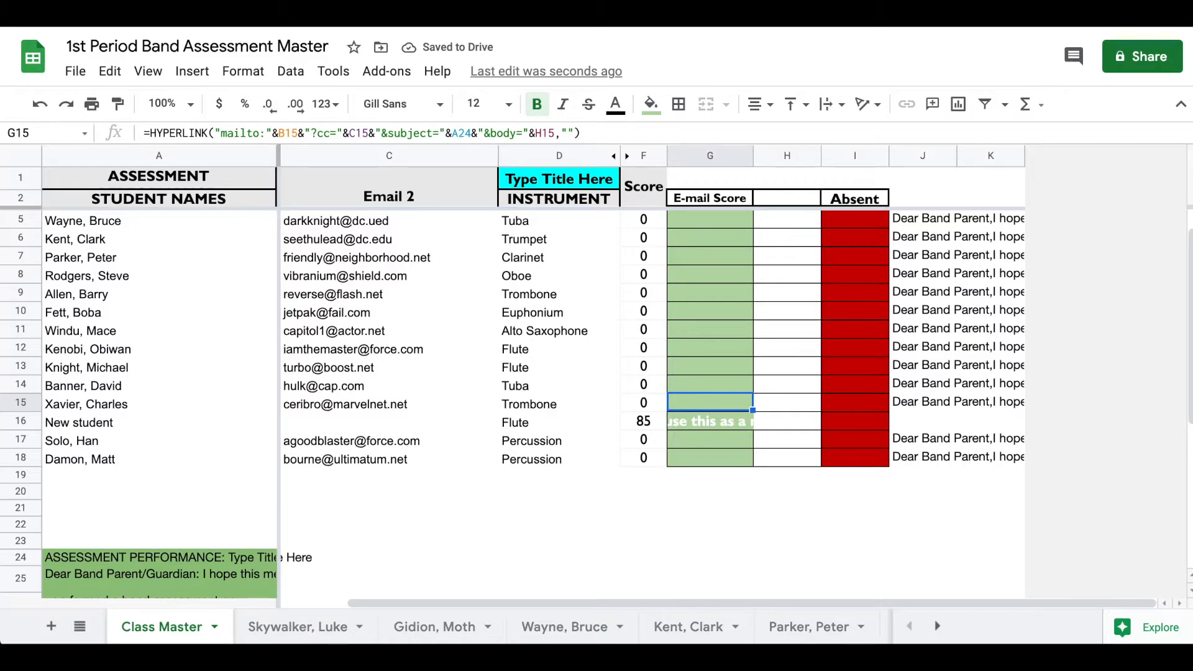
pyautogui.press('Down')
pyautogui.press('Down')
pyautogui.press('Up')
pyautogui.press('Right')
pyautogui.press('Right')
pyautogui.press('Right')
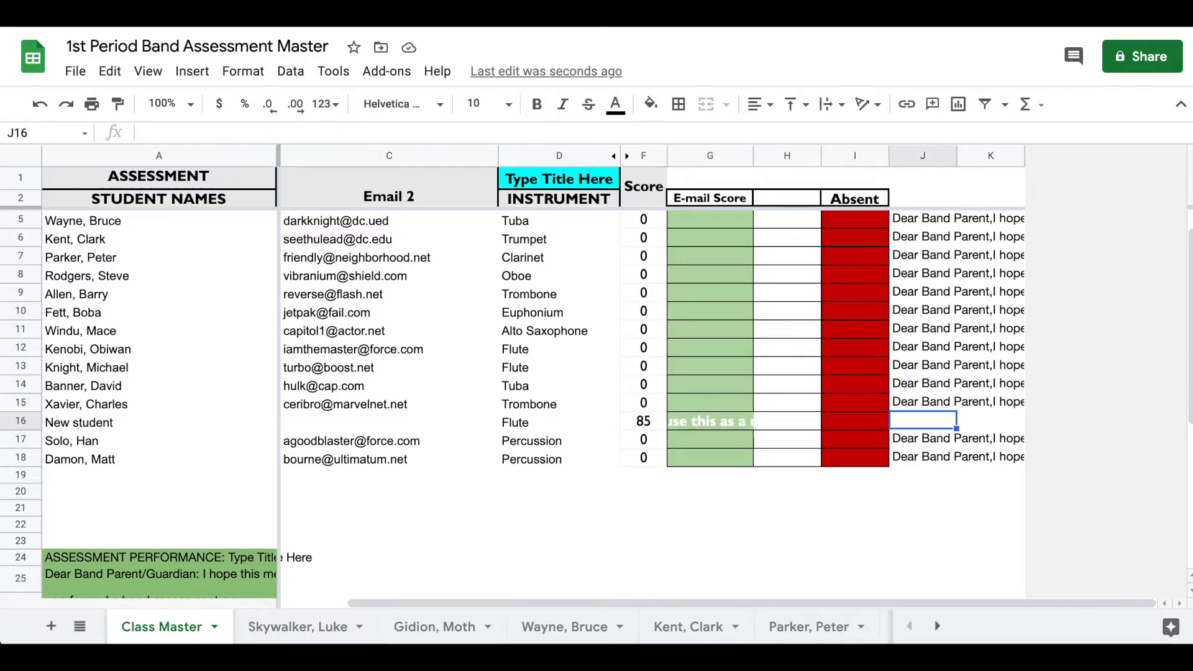
pyautogui.press('Up')
pyautogui.hotkey('ctrl', 'c')
pyautogui.press('Down')
pyautogui.hotkey('ctrl', 'v')
# Step: Copy the E-mail Score HYPERLINK mailto formula from G15 into G16 of the New student row
pyautogui.press('Up')
pyautogui.press('Left')
pyautogui.press('Left')
pyautogui.press('Left')
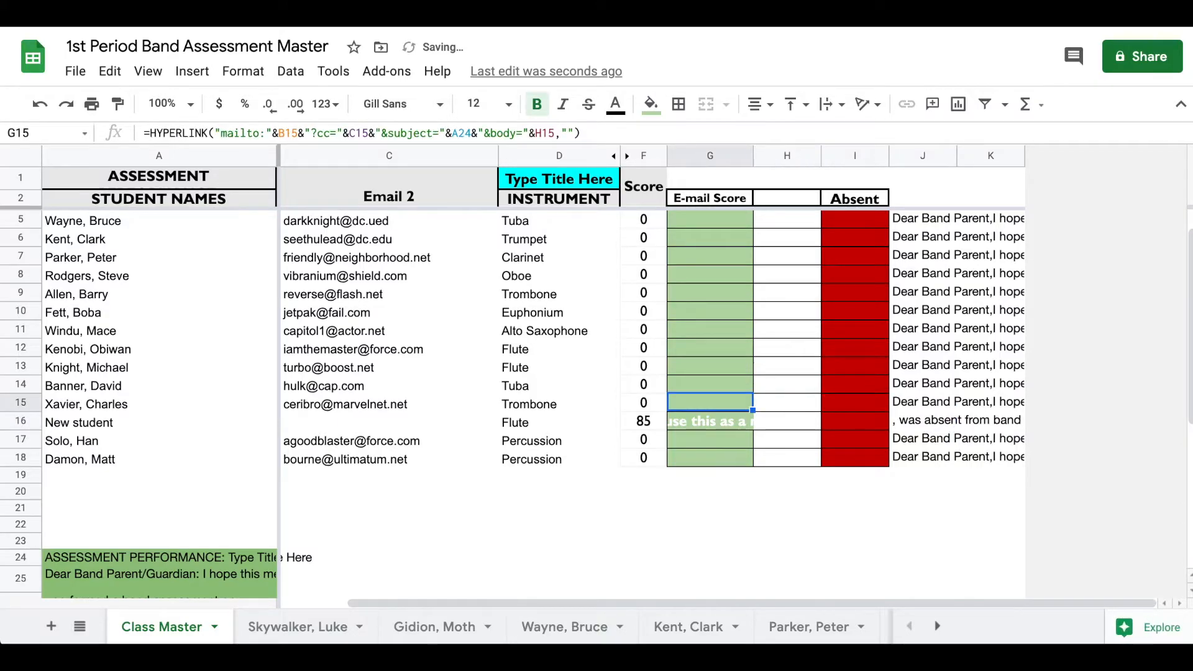
pyautogui.press('Down')
pyautogui.hotkey('ctrl', 'v')
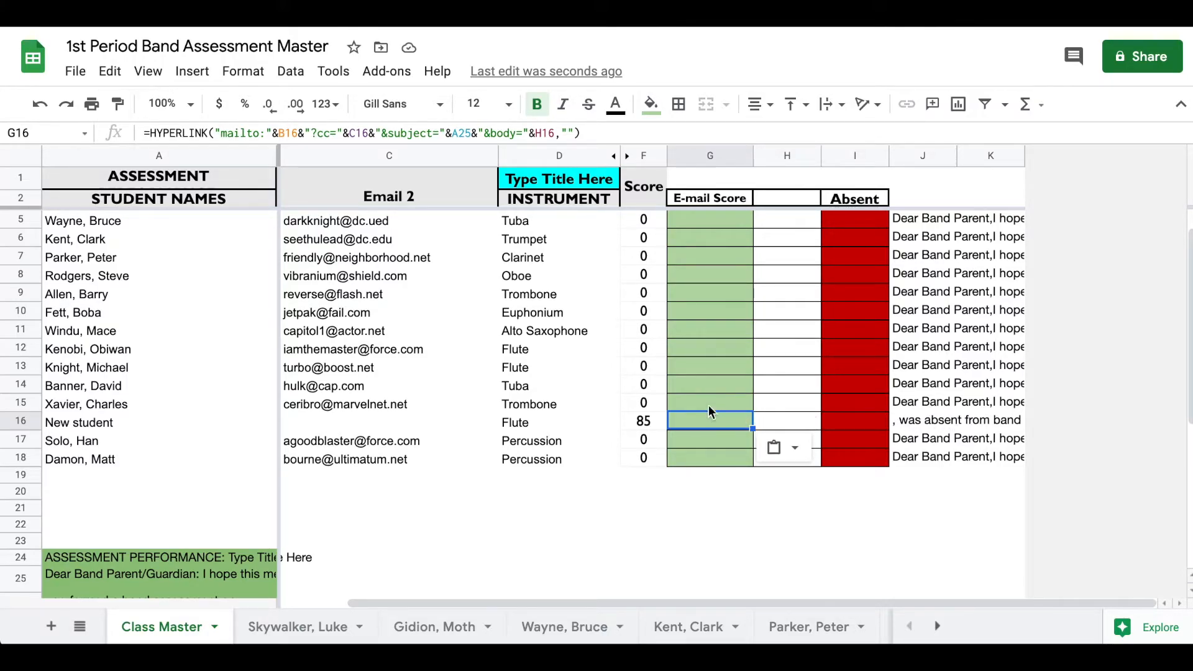
# Step: Compare the E-mail Score formula in G16 with those in G14 and G15 to check its cell references
pyautogui.click(724, 528)
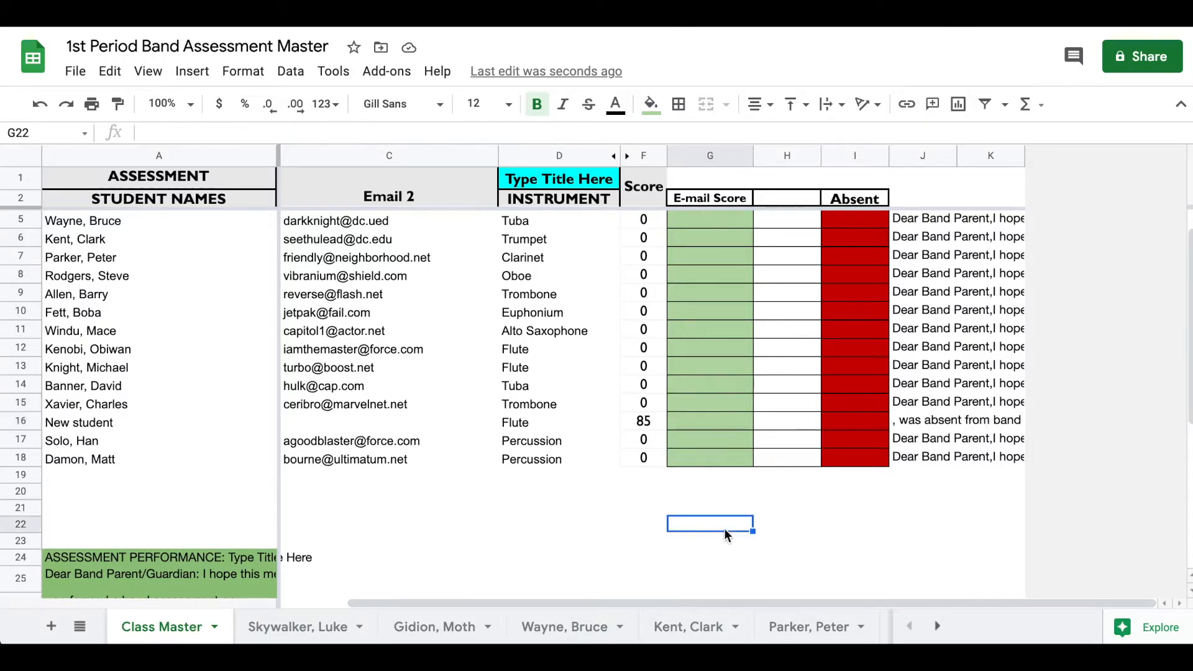
pyautogui.click(693, 418)
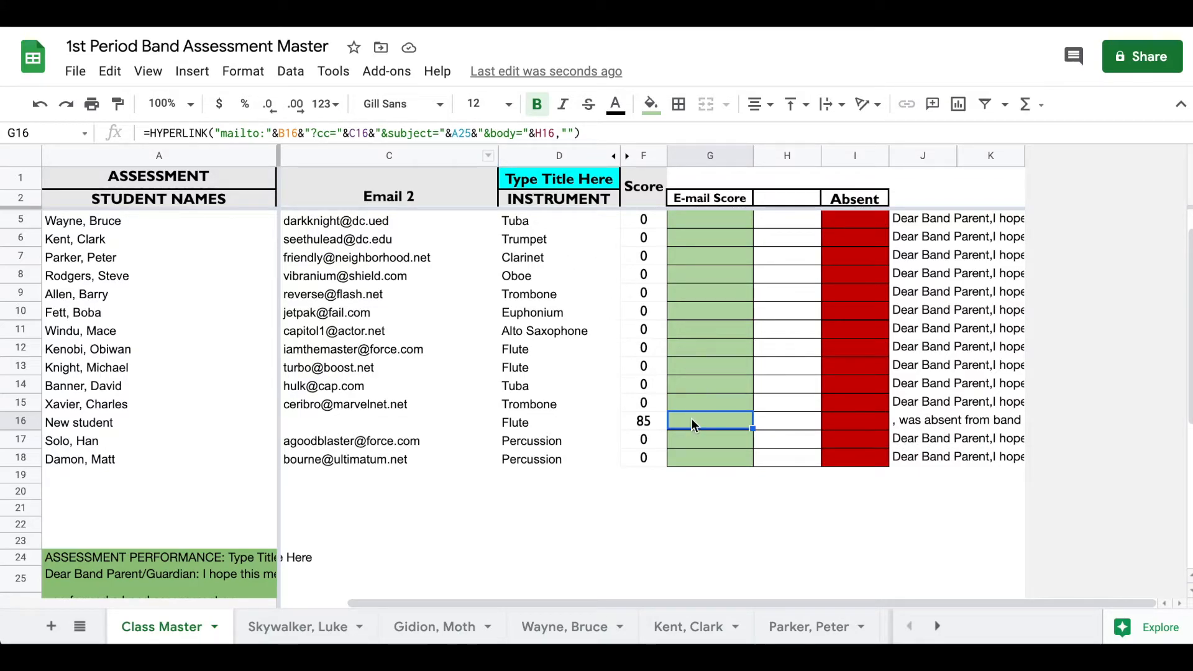
pyautogui.click(709, 403)
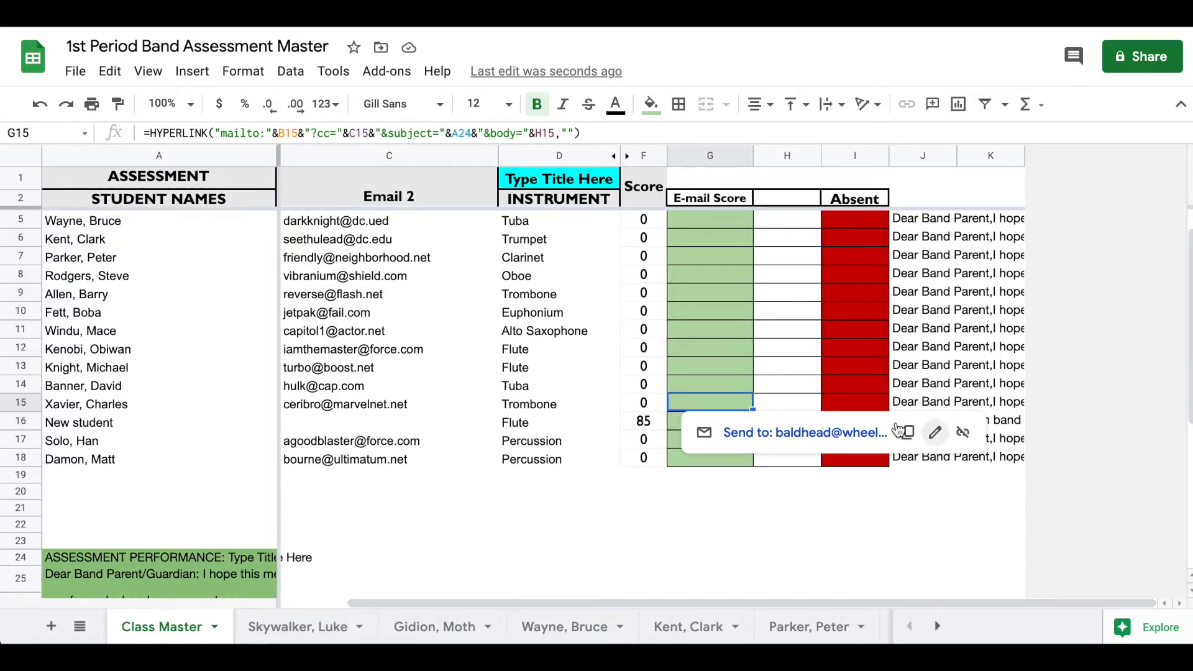
pyautogui.click(671, 422)
pyautogui.press('Up')
pyautogui.press('Up')
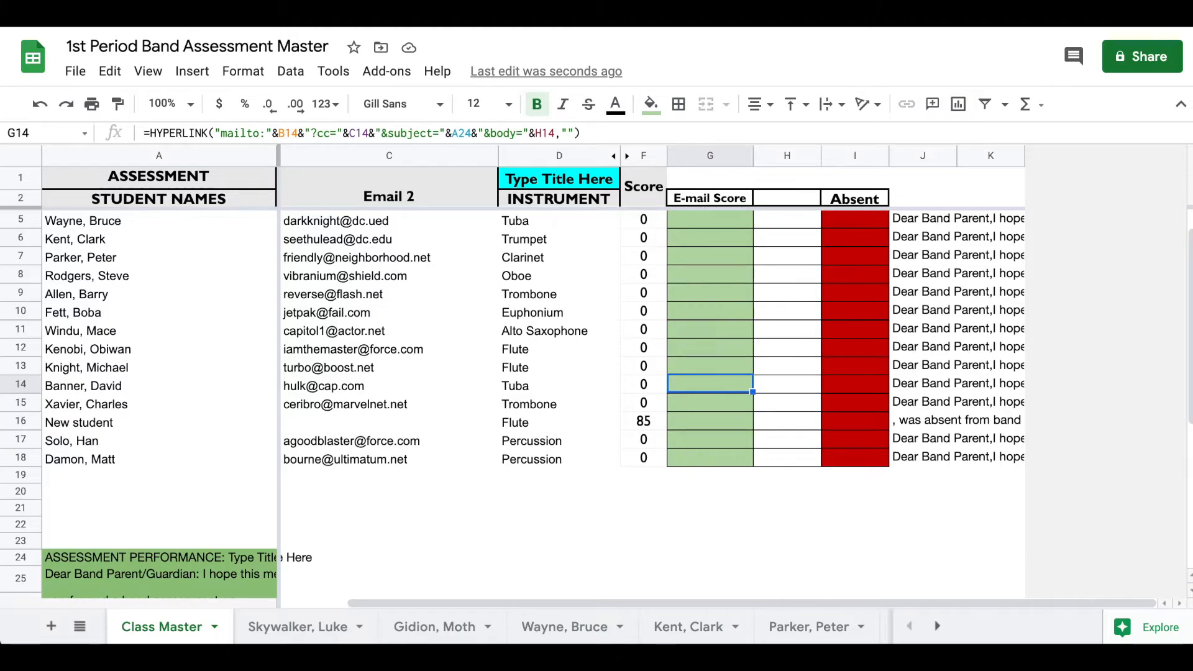
pyautogui.press('Down')
pyautogui.press('Up')
pyautogui.press('Down')
pyautogui.press('Down')
pyautogui.press('Up')
pyautogui.press('Up')
pyautogui.press('Down')
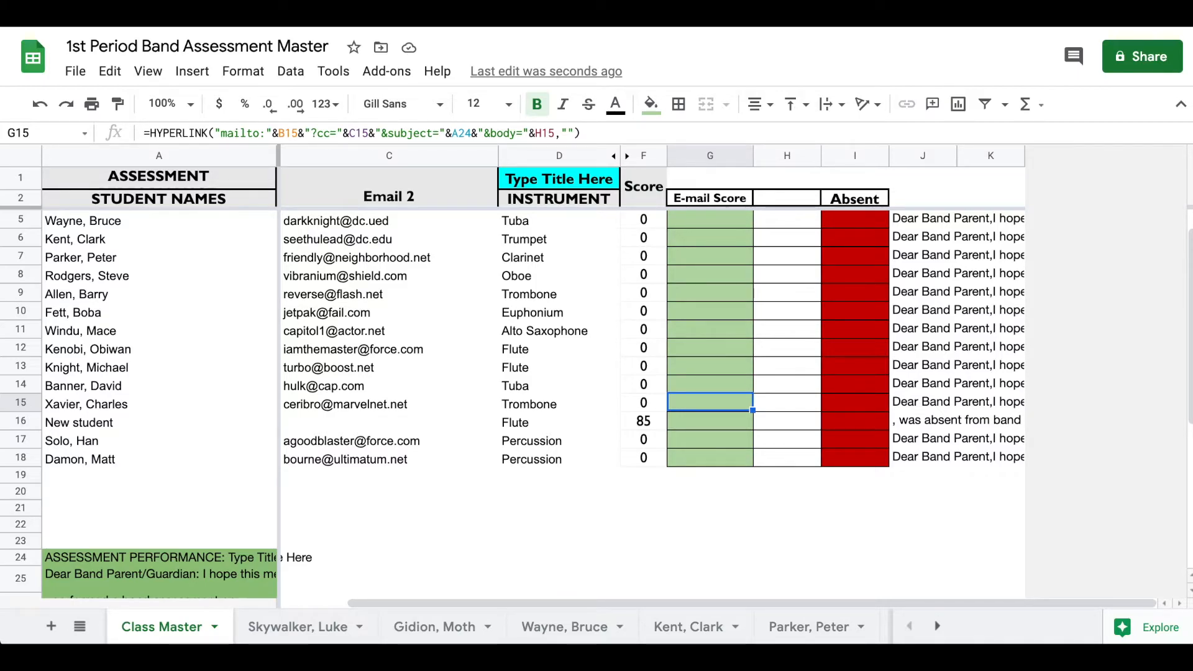
pyautogui.press('Up')
pyautogui.press('Up')
pyautogui.press('Down')
pyautogui.press('Down')
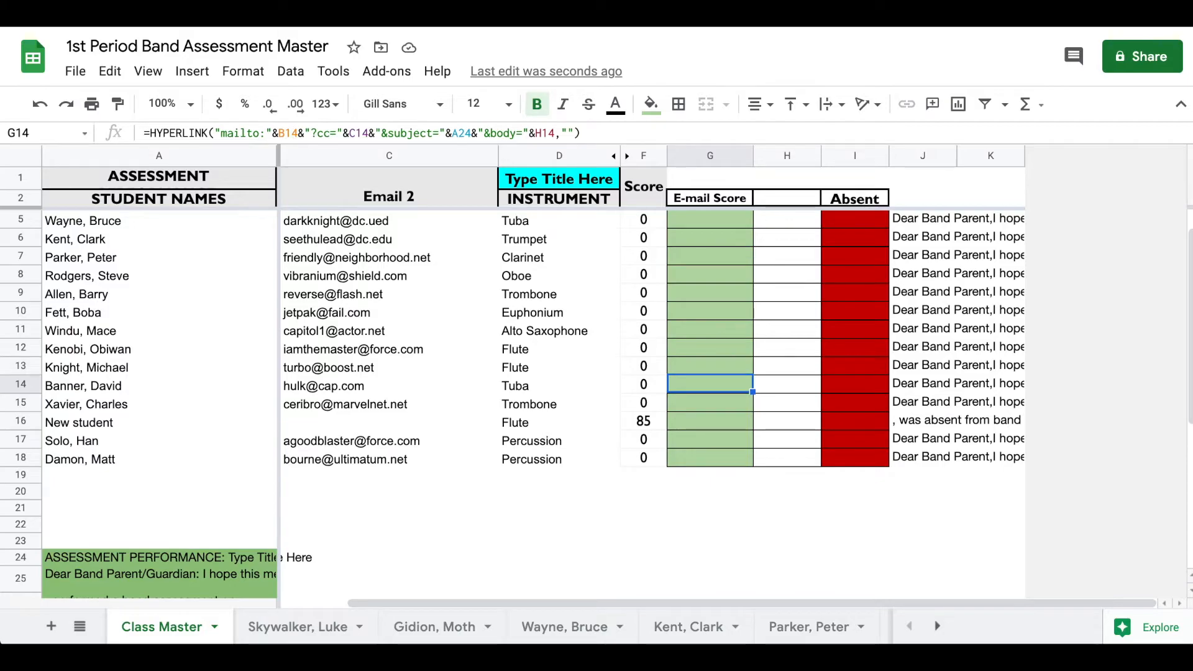
pyautogui.press('Down')
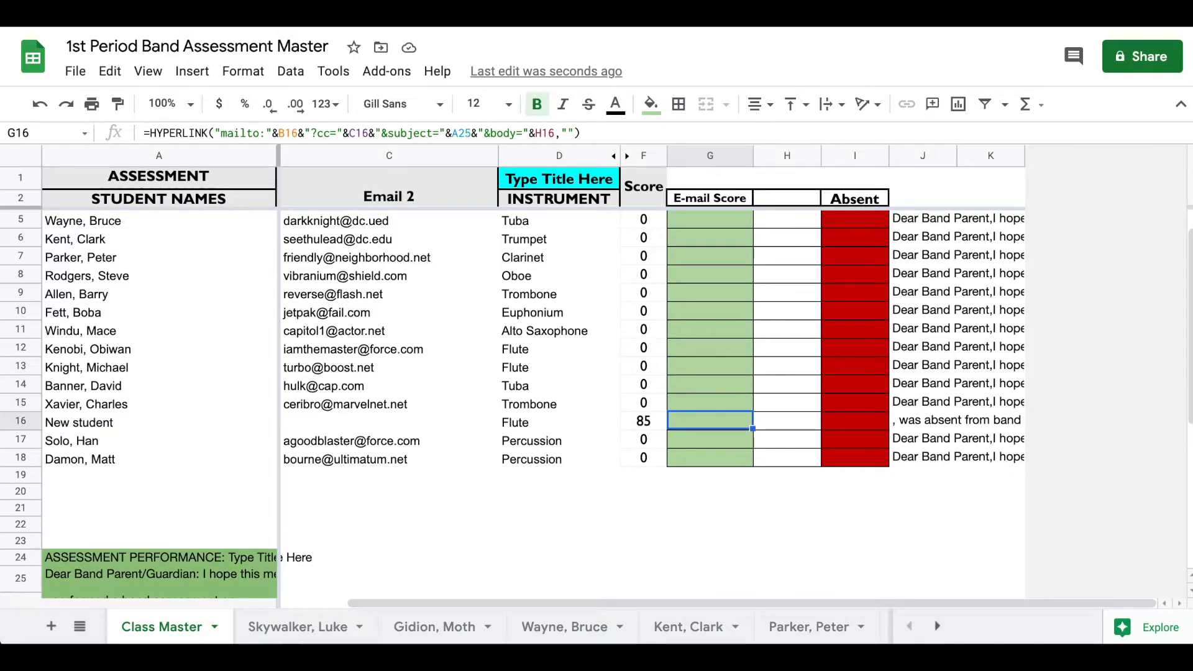
# Step: Set the subject reference in G16's HYPERLINK formula to A24
pyautogui.click(472, 134)
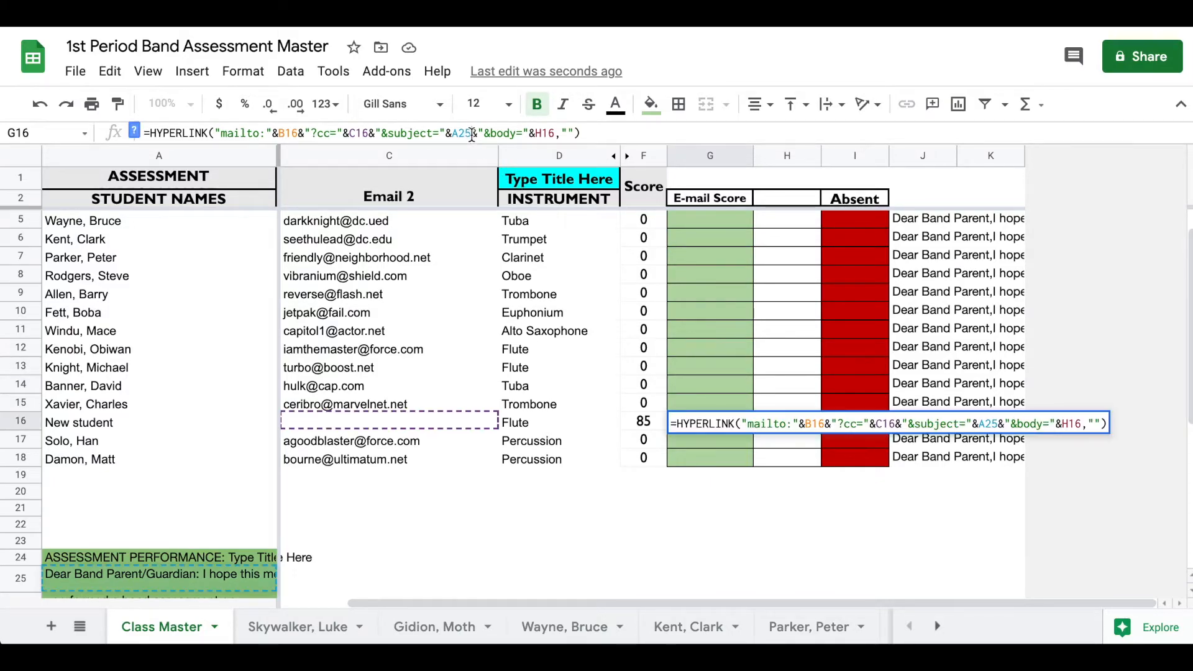
pyautogui.press('BackSpace')
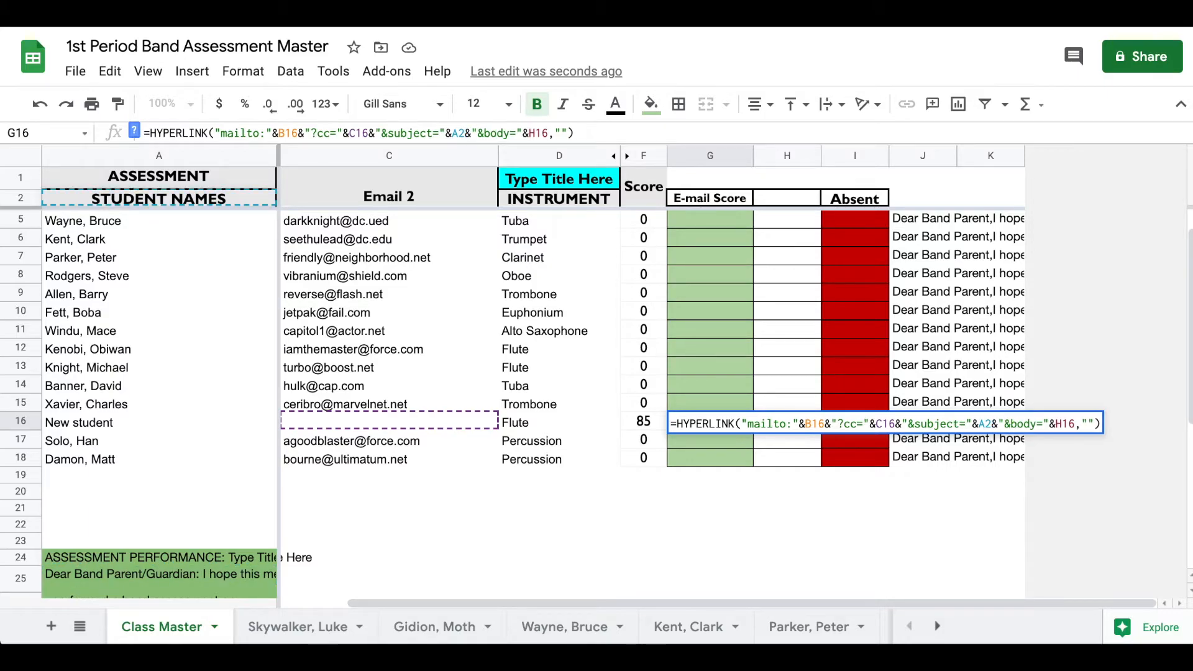
pyautogui.write('4')
pyautogui.press('Return')
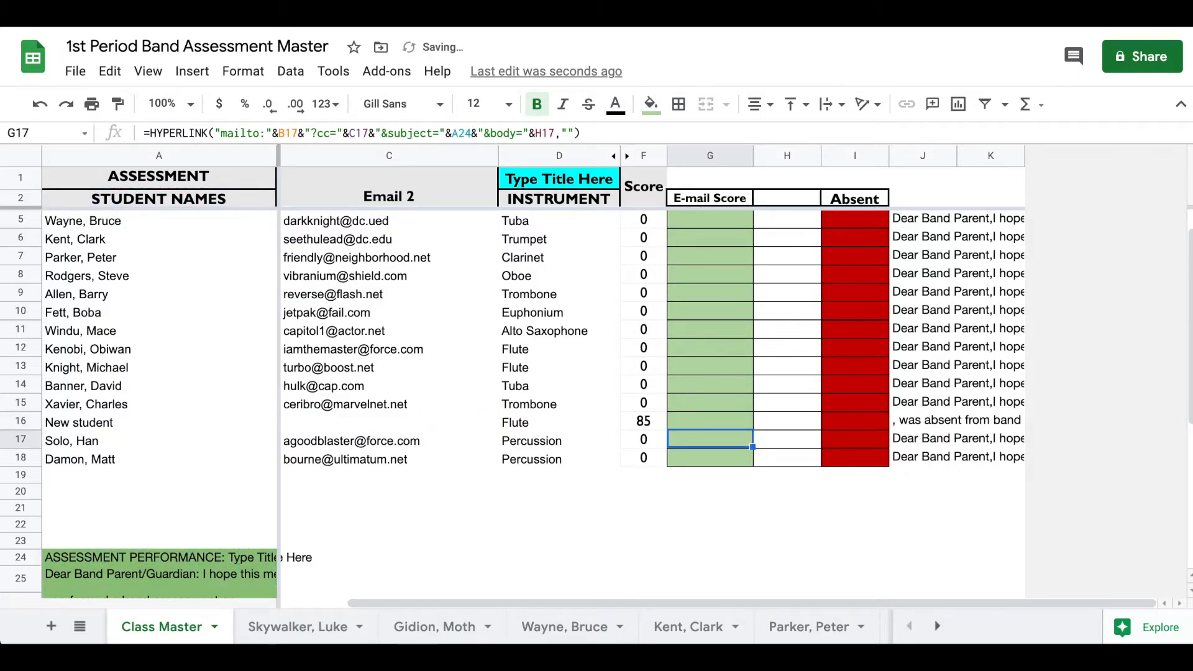
# Step: Correct the message text references in H16's CONCATENATE formula to A25, A26, A27, A28 and A29, in order
pyautogui.click(774, 420)
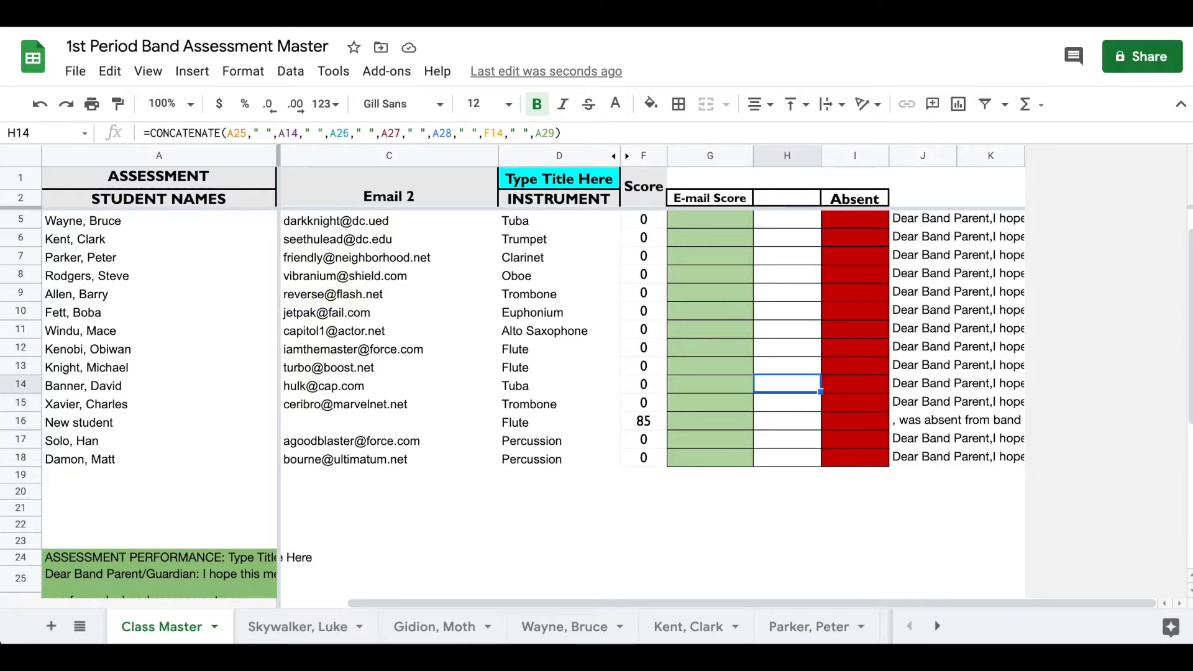
pyautogui.click(215, 136)
pyautogui.press('BackSpace')
pyautogui.write('5')
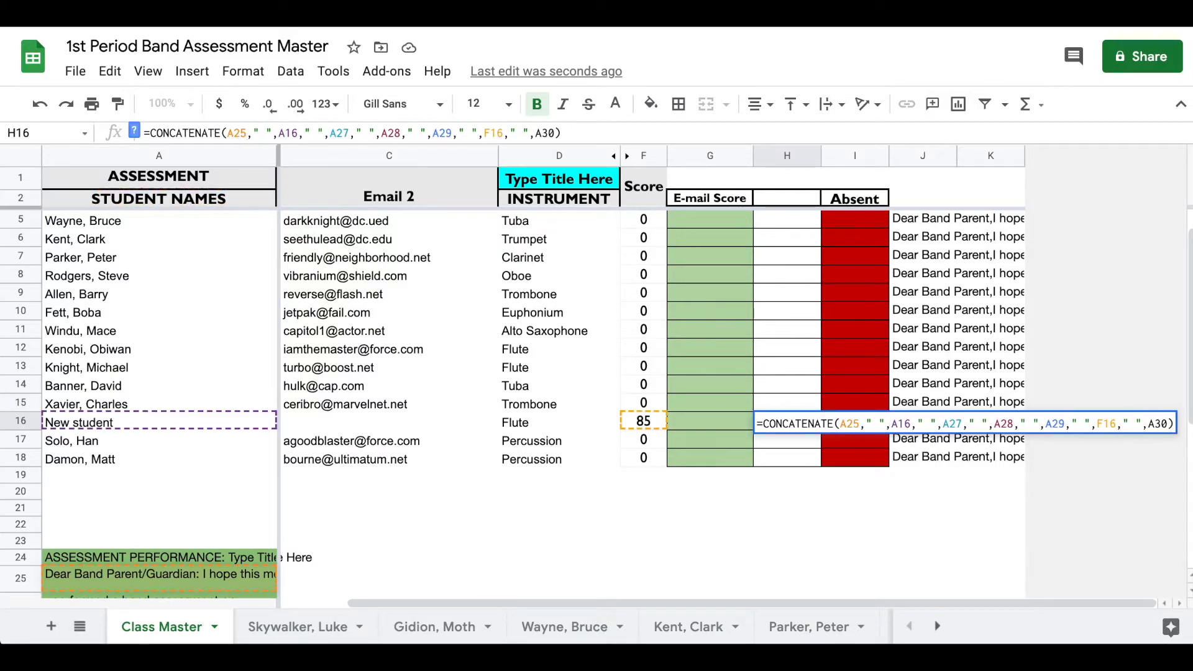
pyautogui.click(348, 133)
pyautogui.press('BackSpace')
pyautogui.write('6')
pyautogui.click(403, 133)
pyautogui.press('BackSpace')
pyautogui.write('7')
pyautogui.click(451, 133)
pyautogui.press('BackSpace')
pyautogui.write('8')
pyautogui.press('BackSpace')
pyautogui.press('BackSpace')
pyautogui.write('29')
pyautogui.press('Return')
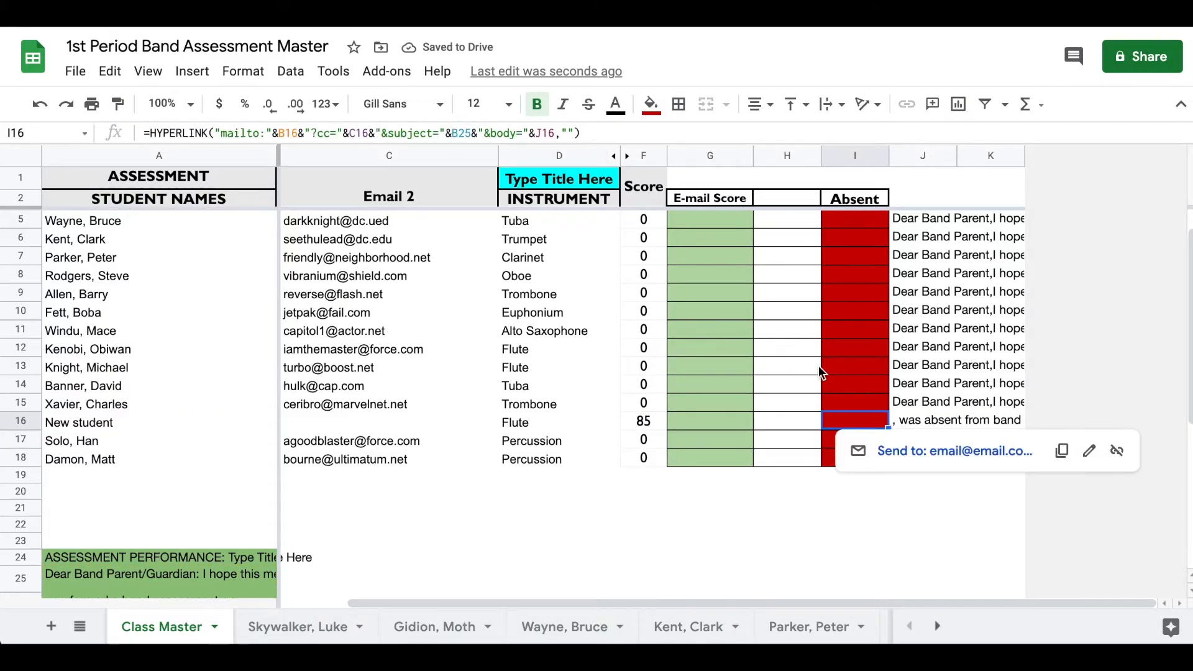
# Step: Compare the Absent column's HYPERLINK formula in I16 with those in the rows above to check its cell references
pyautogui.press('Up')
pyautogui.press('Up')
pyautogui.press('Up')
pyautogui.press('Up')
pyautogui.press('Down')
pyautogui.press('Down')
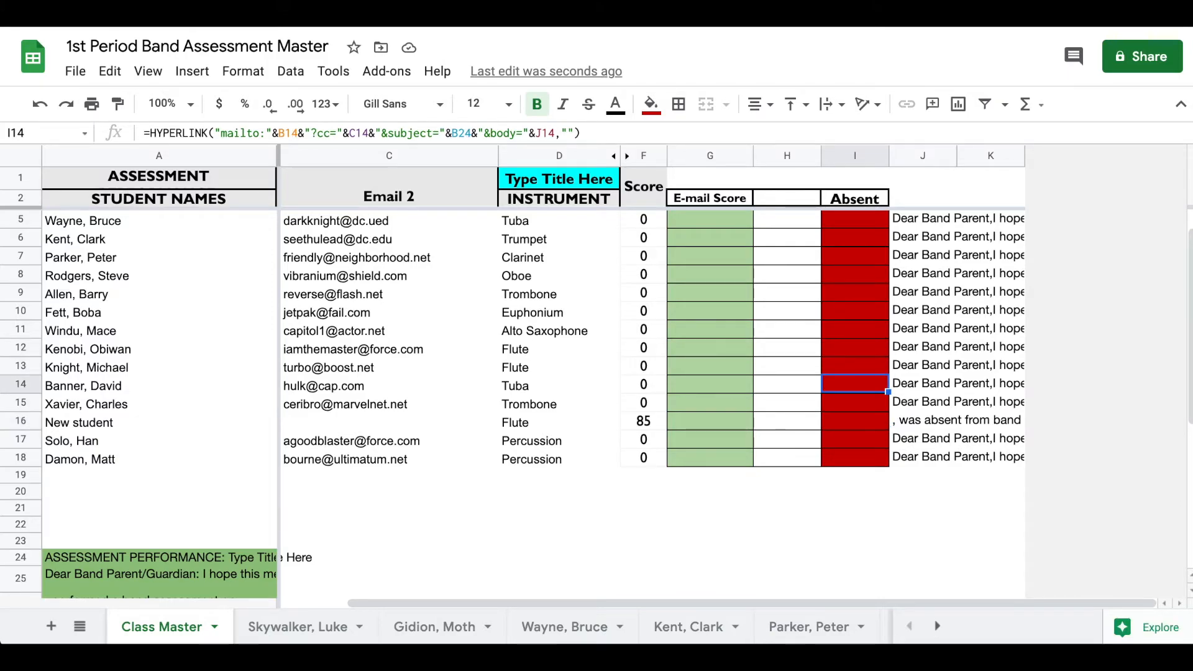
pyautogui.press('Down')
pyautogui.press('Down')
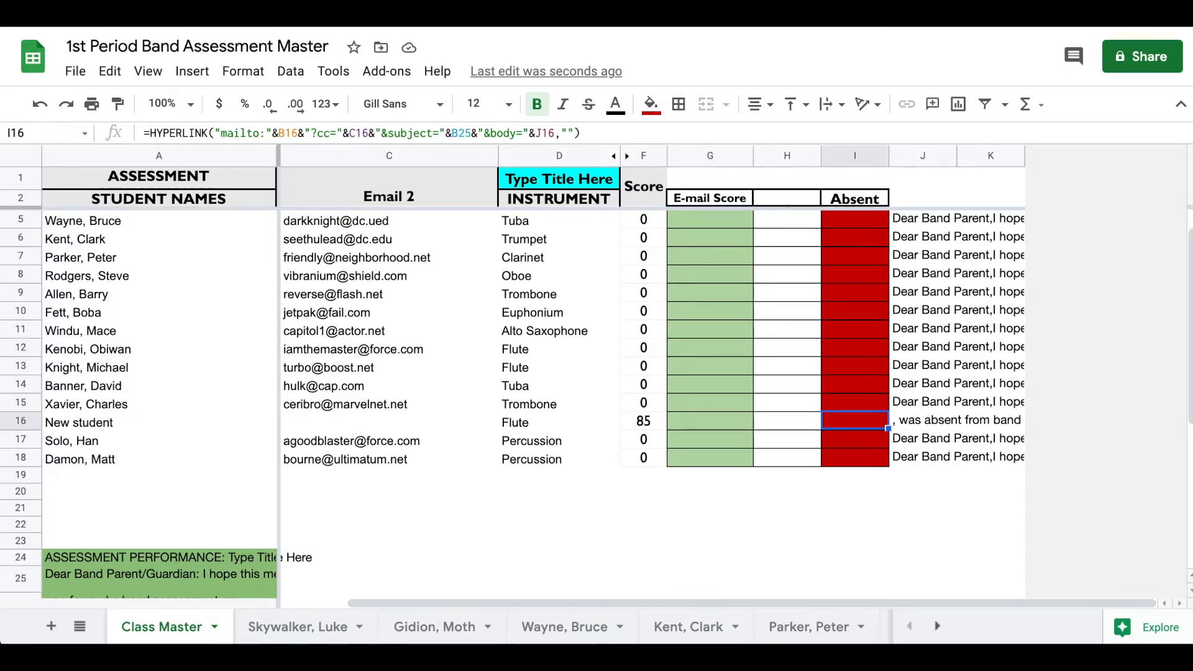
# Step: Set the subject reference in I16's HYPERLINK formula to B24
pyautogui.click(471, 132)
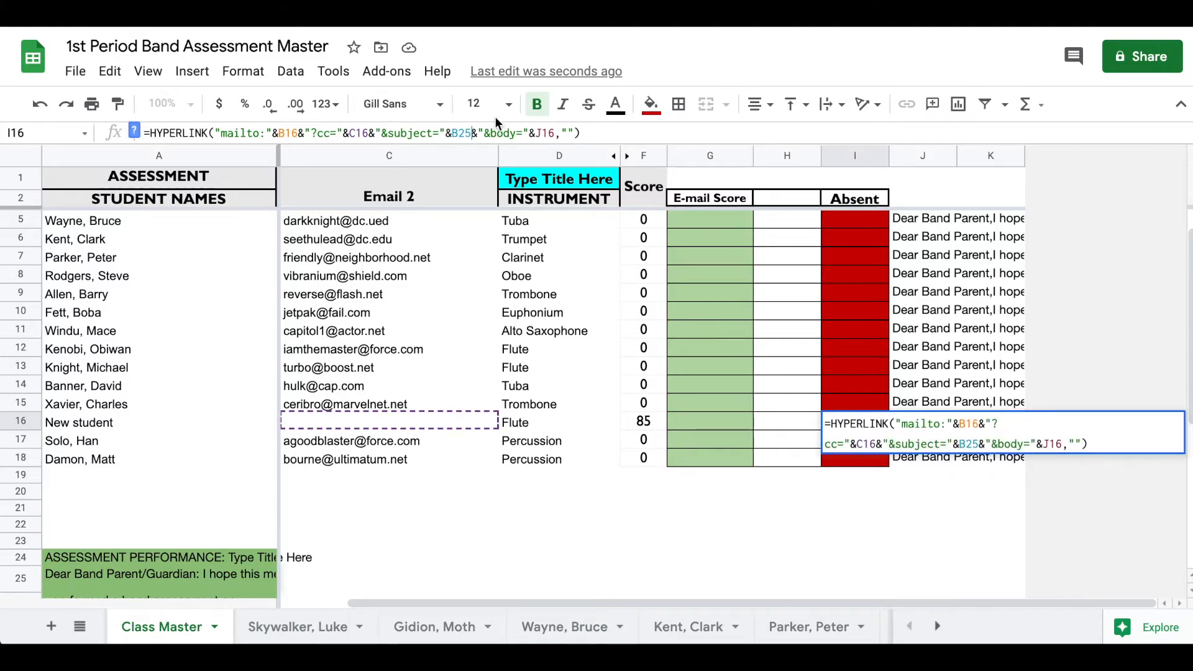
pyautogui.press('BackSpace')
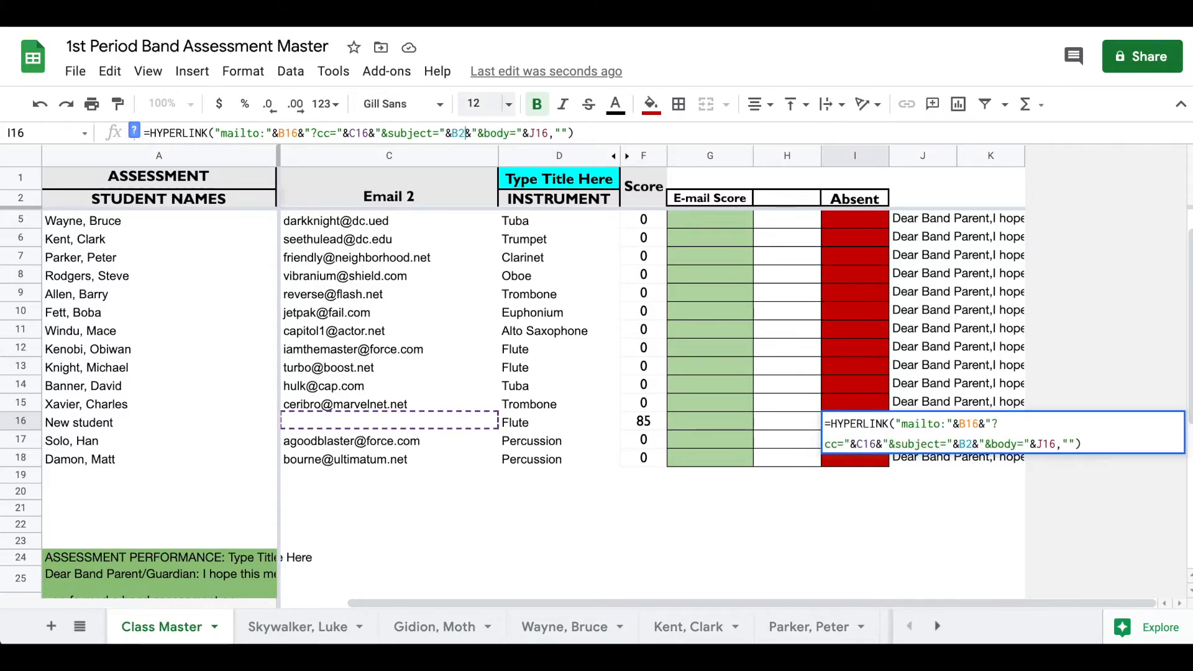
pyautogui.write('4')
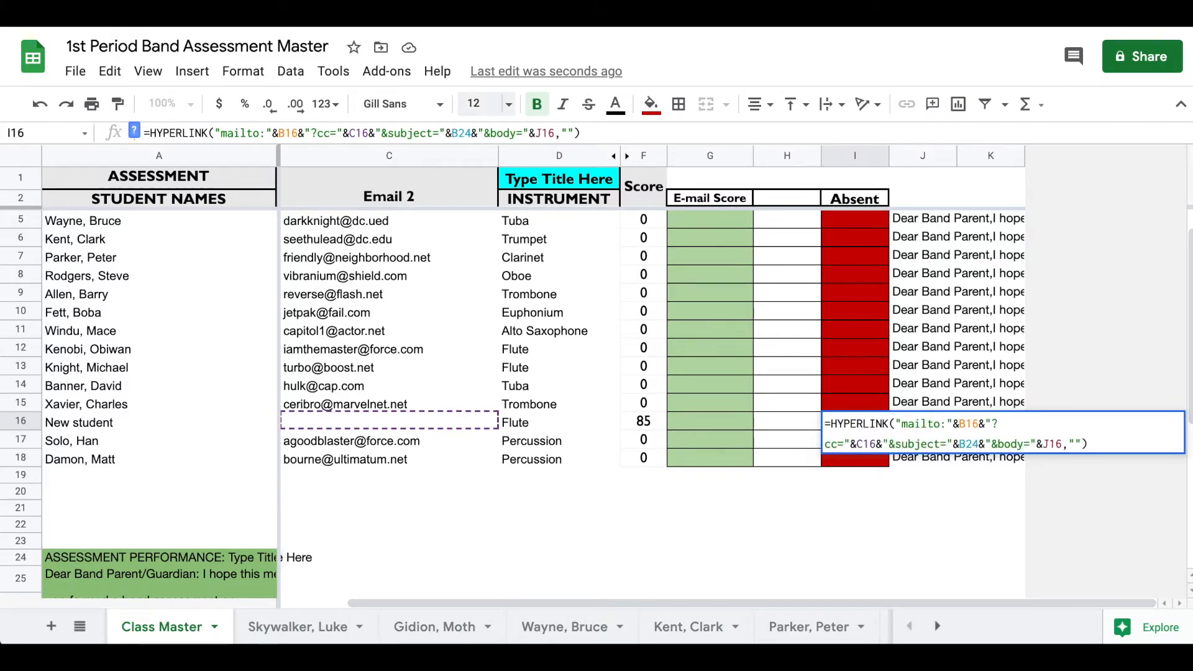
pyautogui.press('Return')
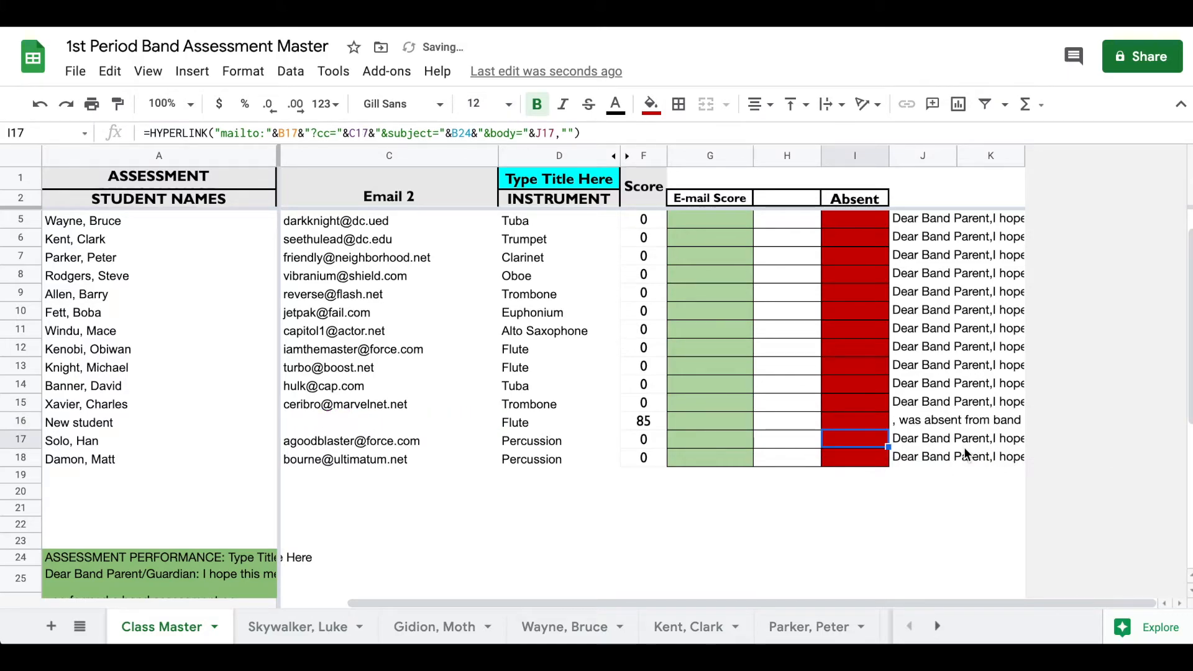
# Step: Correct the message text references in J16's CONCATENATE formula to B25, B26, B27 and B28, in order
pyautogui.click(956, 422)
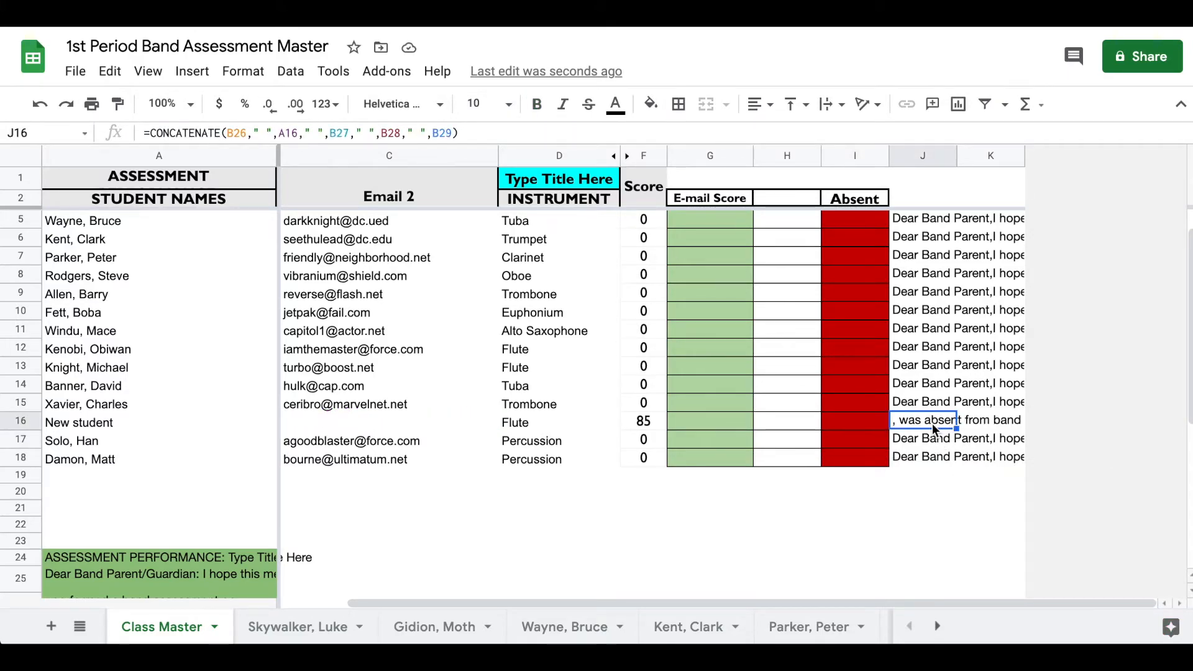
pyautogui.click(245, 133)
pyautogui.press('BackSpace')
pyautogui.write('5')
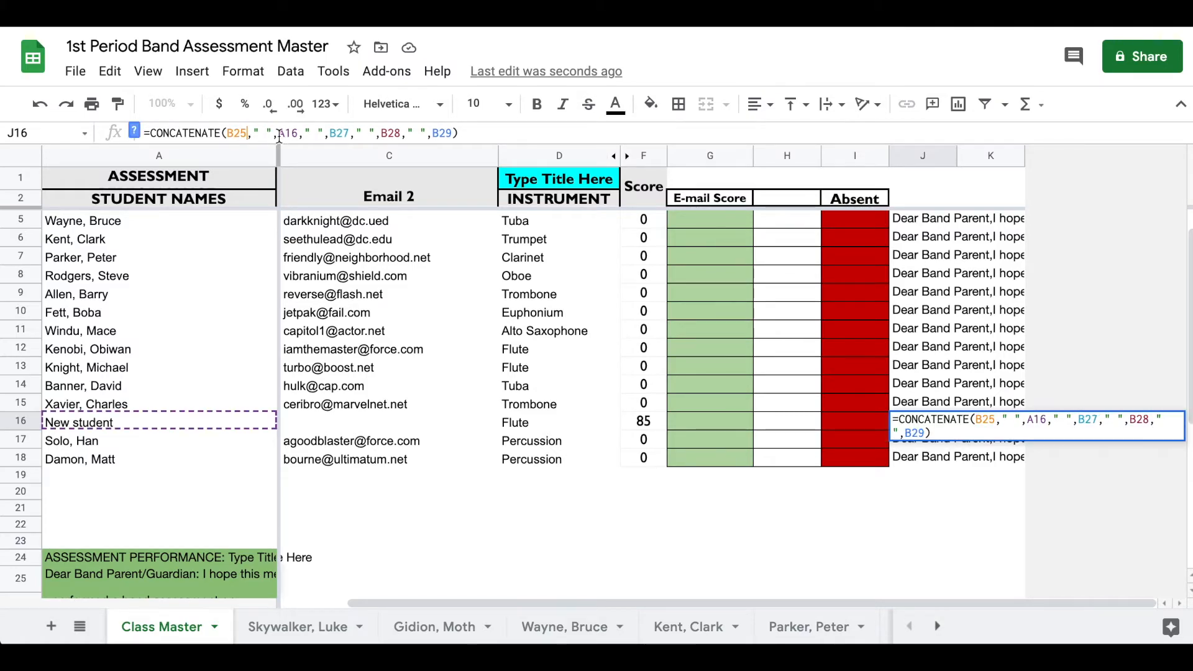
pyautogui.click(346, 133)
pyautogui.press('BackSpace')
pyautogui.write('6')
pyautogui.click(400, 133)
pyautogui.press('BackSpace')
pyautogui.write('7')
pyautogui.click(454, 133)
pyautogui.press('BackSpace')
pyautogui.write('8')
pyautogui.press('Return')
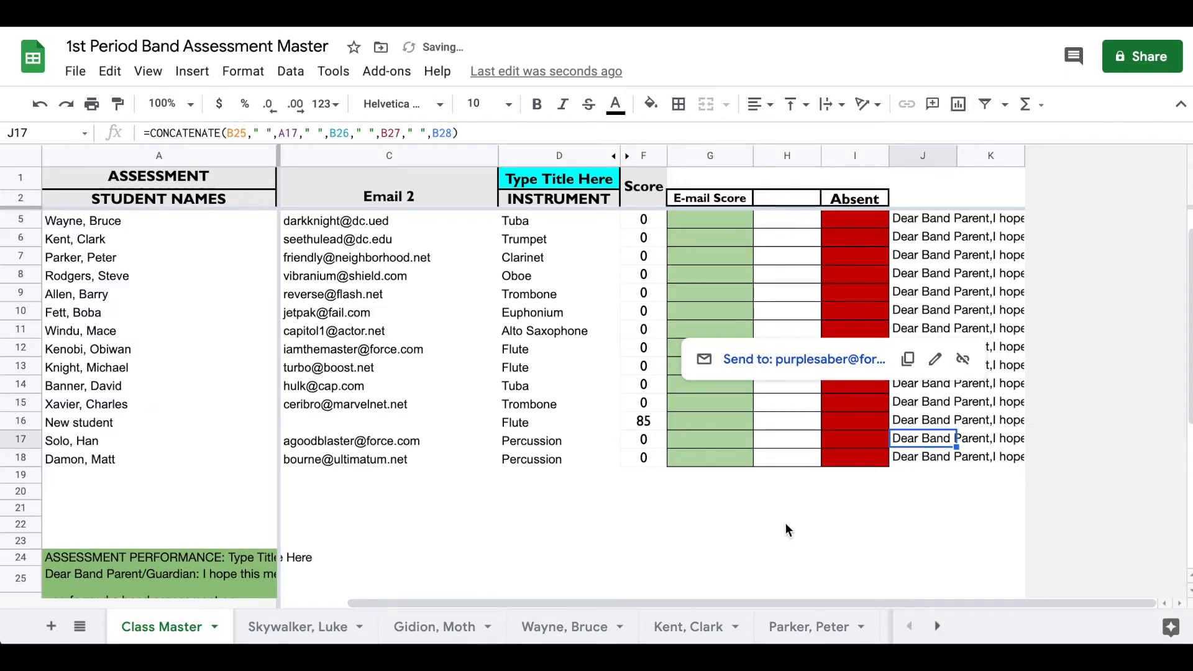
# Step: Open the score email draft from the new student's E-mail Score link in G16, check its contents, and close it
pyautogui.click(794, 494)
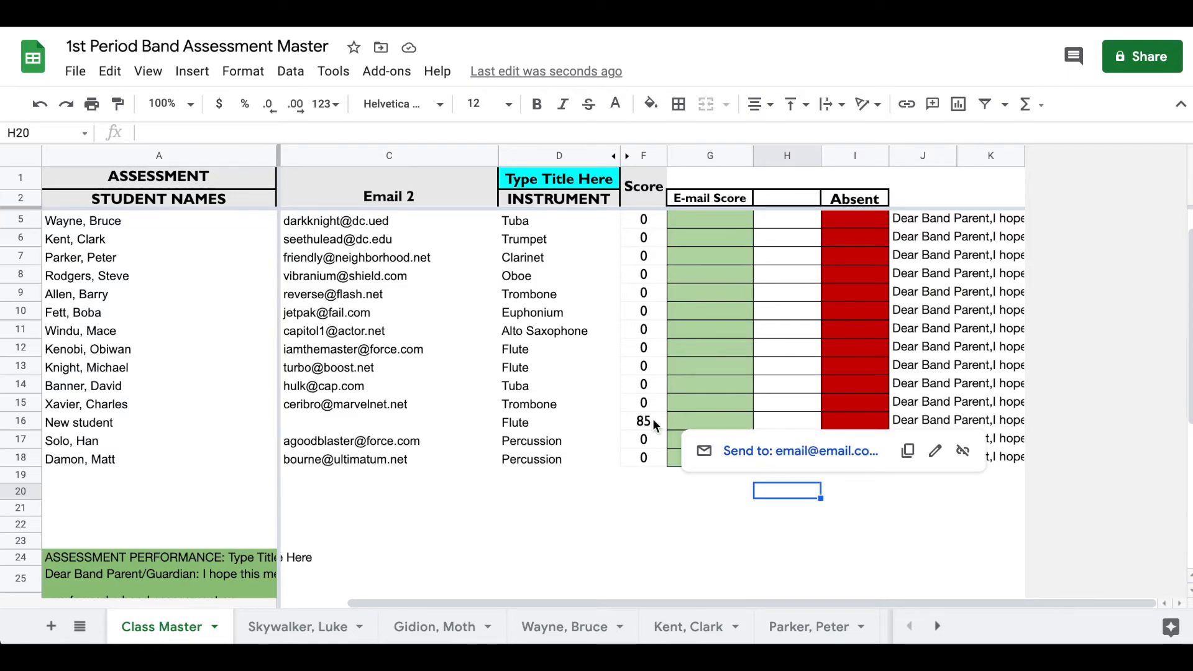
pyautogui.click(694, 420)
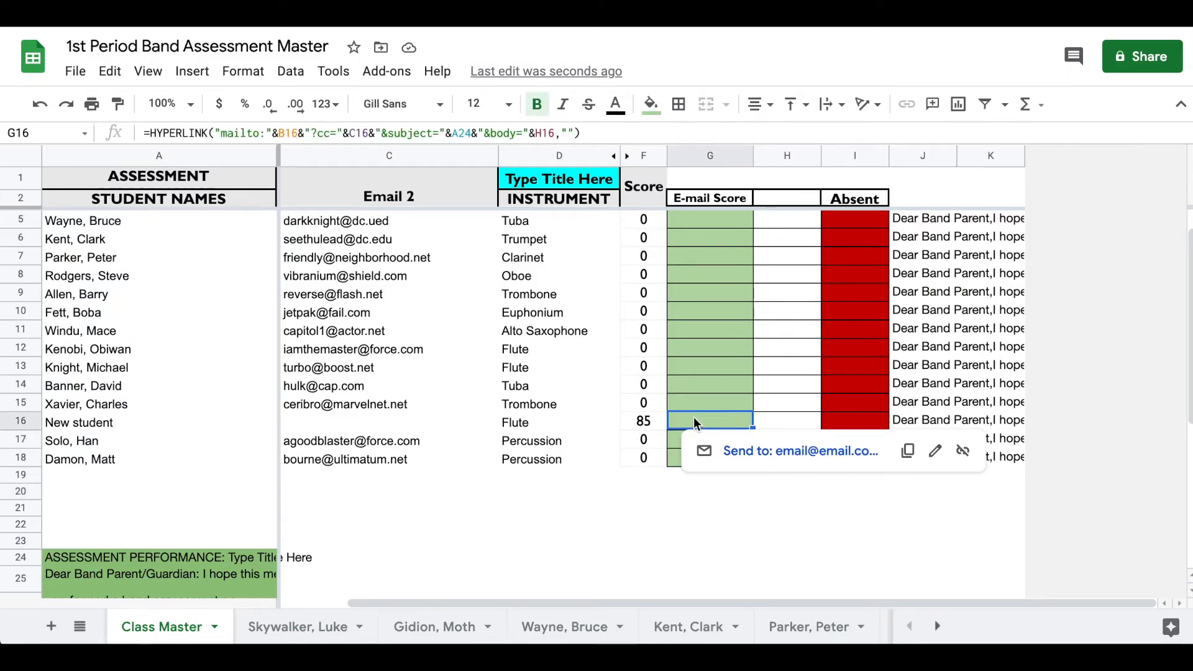
pyautogui.click(803, 449)
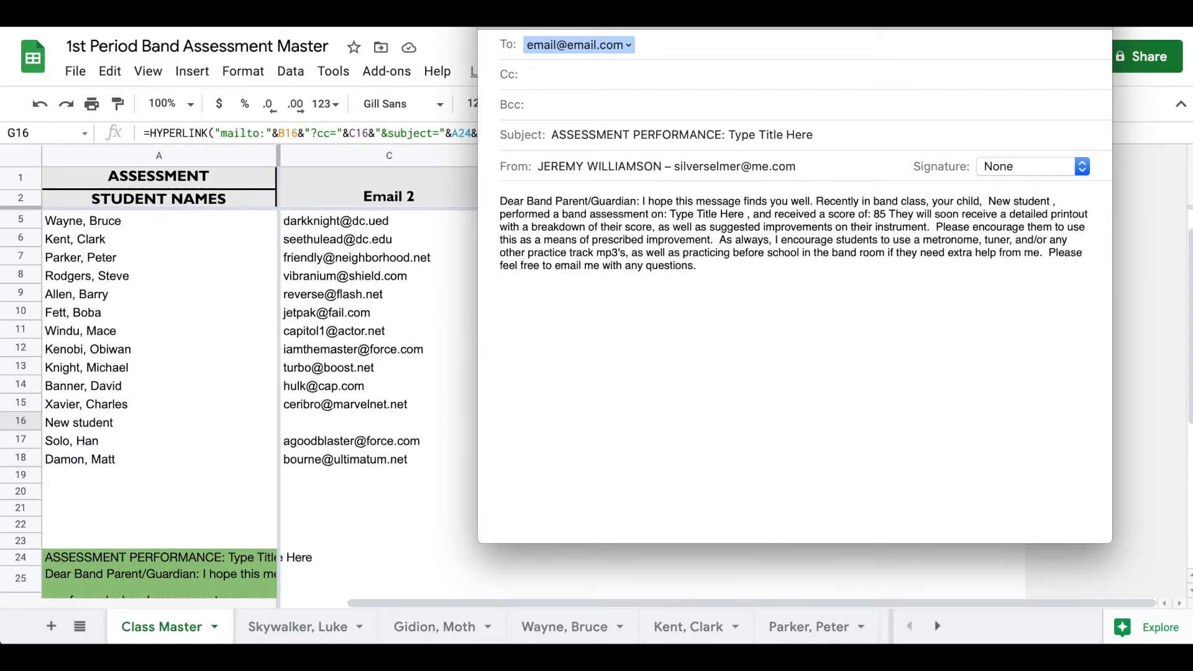
pyautogui.click(749, 120)
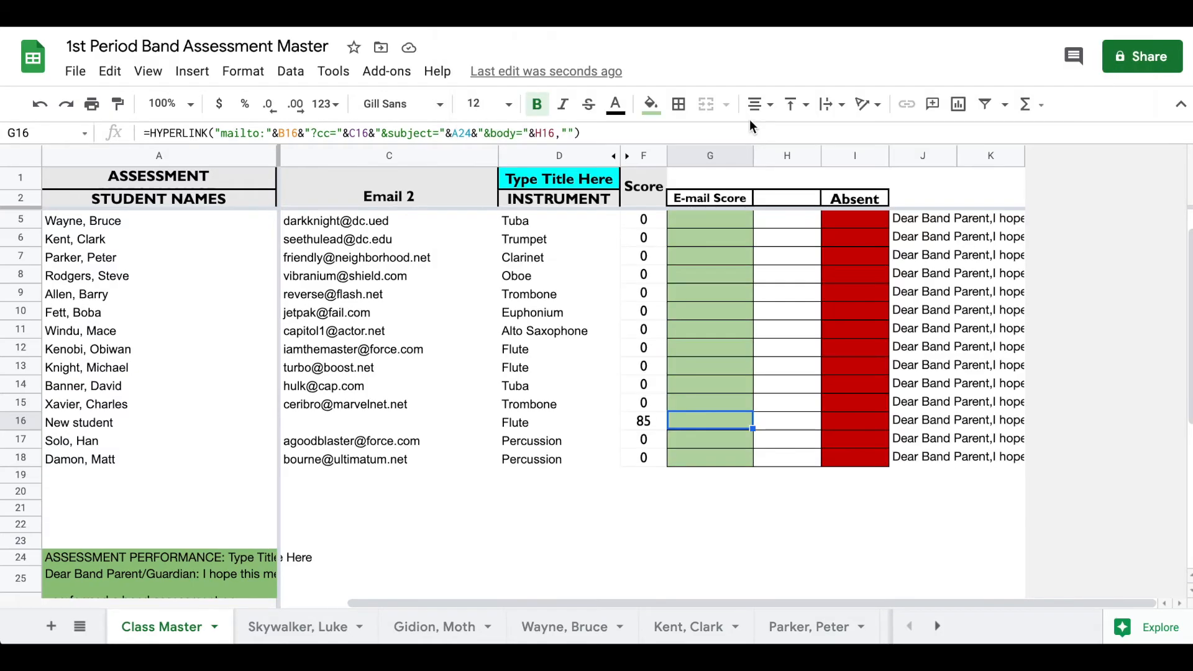
# Step: Open the absence email draft from the new student's Absent link in I16, check its contents, and close it
pyautogui.click(849, 422)
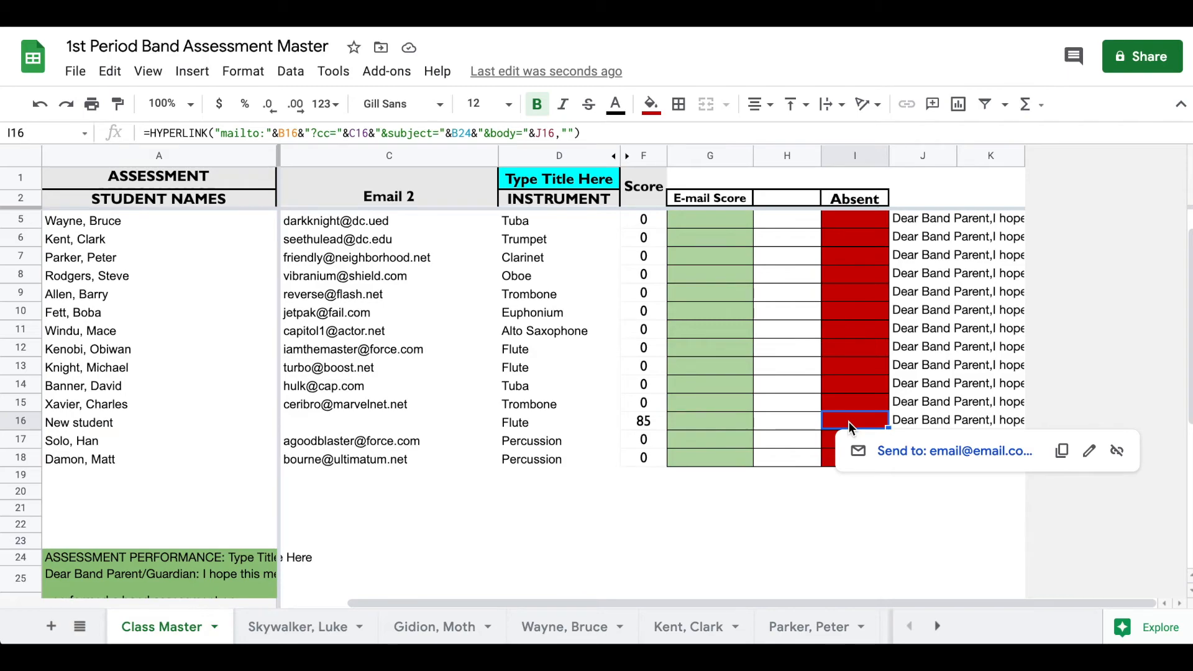
pyautogui.click(908, 452)
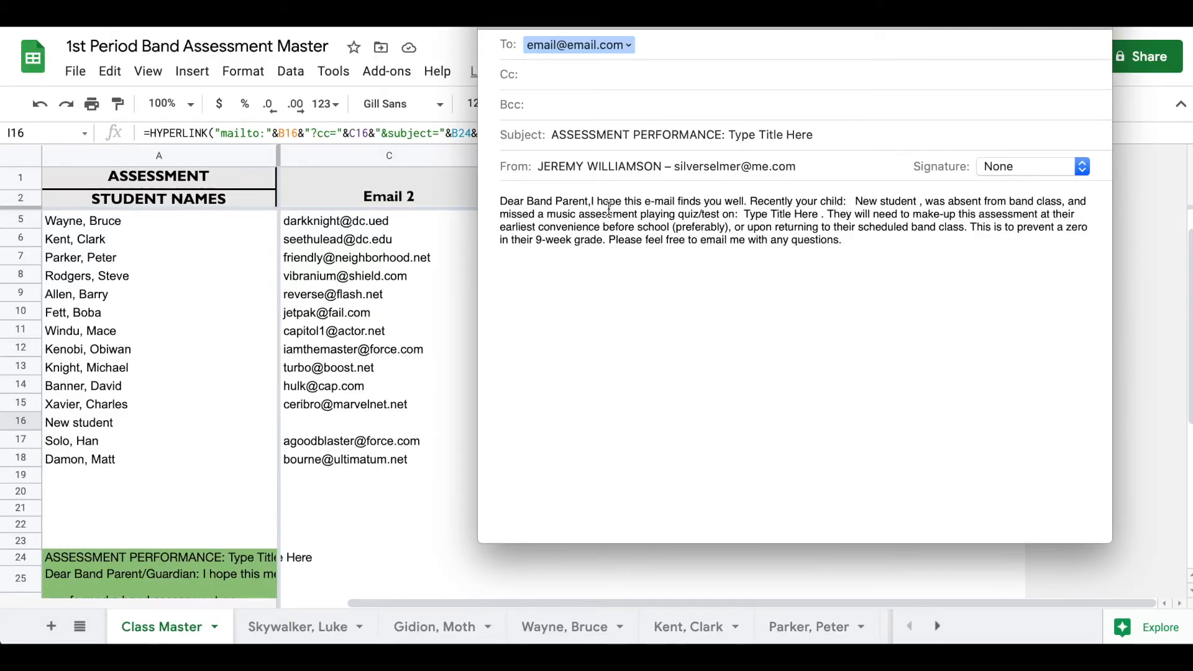
pyautogui.click(494, 15)
pyautogui.click(734, 122)
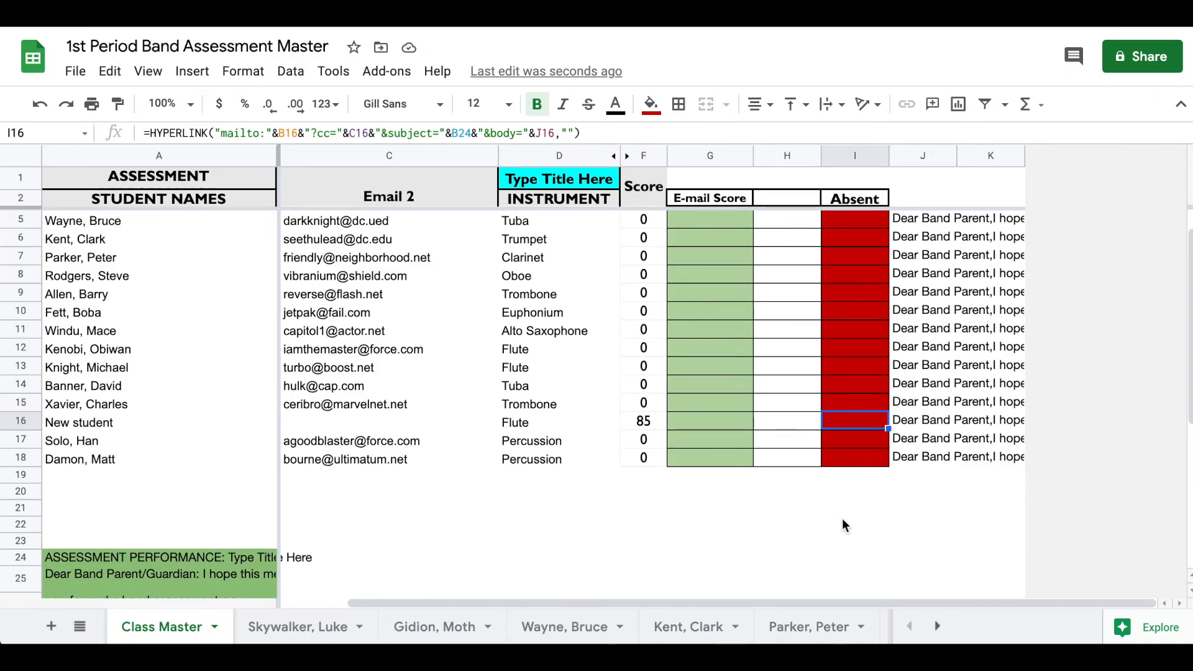
# Step: Hide columns H and J, which hold the message text for the score and absence emails
pyautogui.scroll(1, 793, 381)
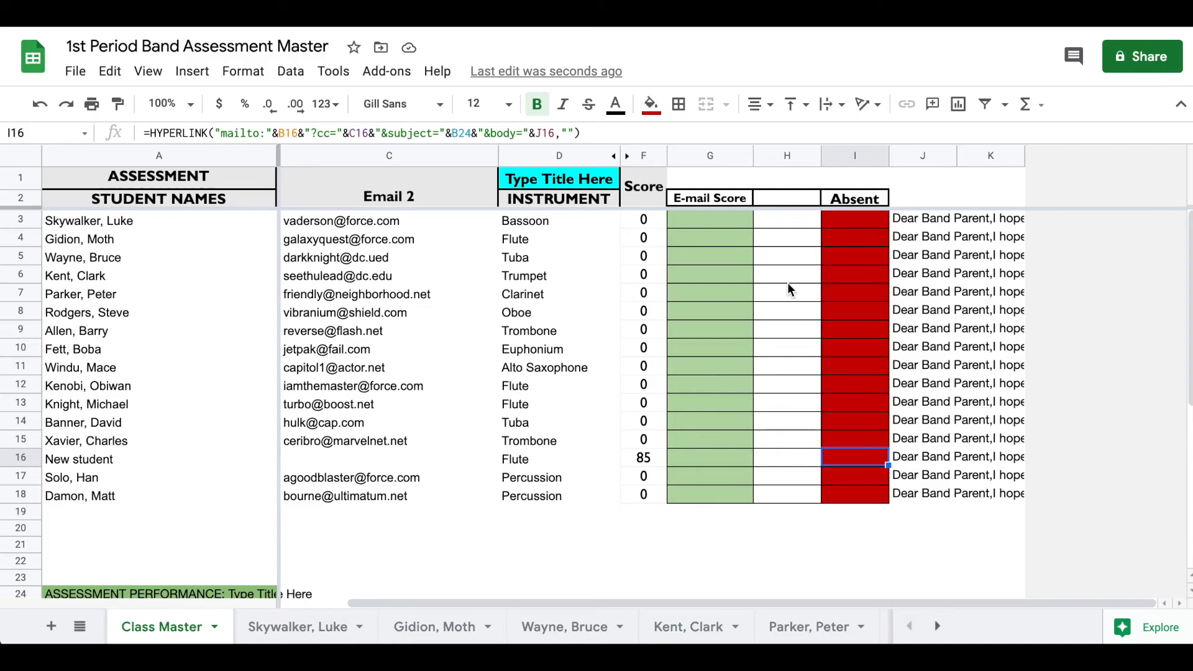
pyautogui.click(773, 155)
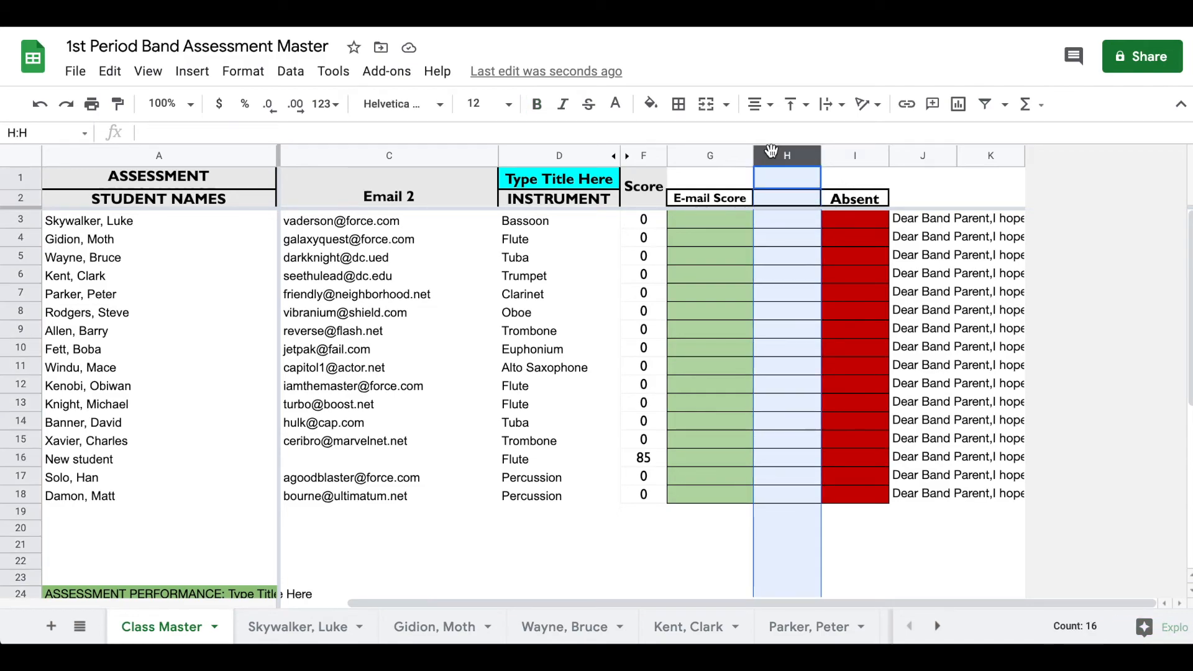
pyautogui.click(809, 157)
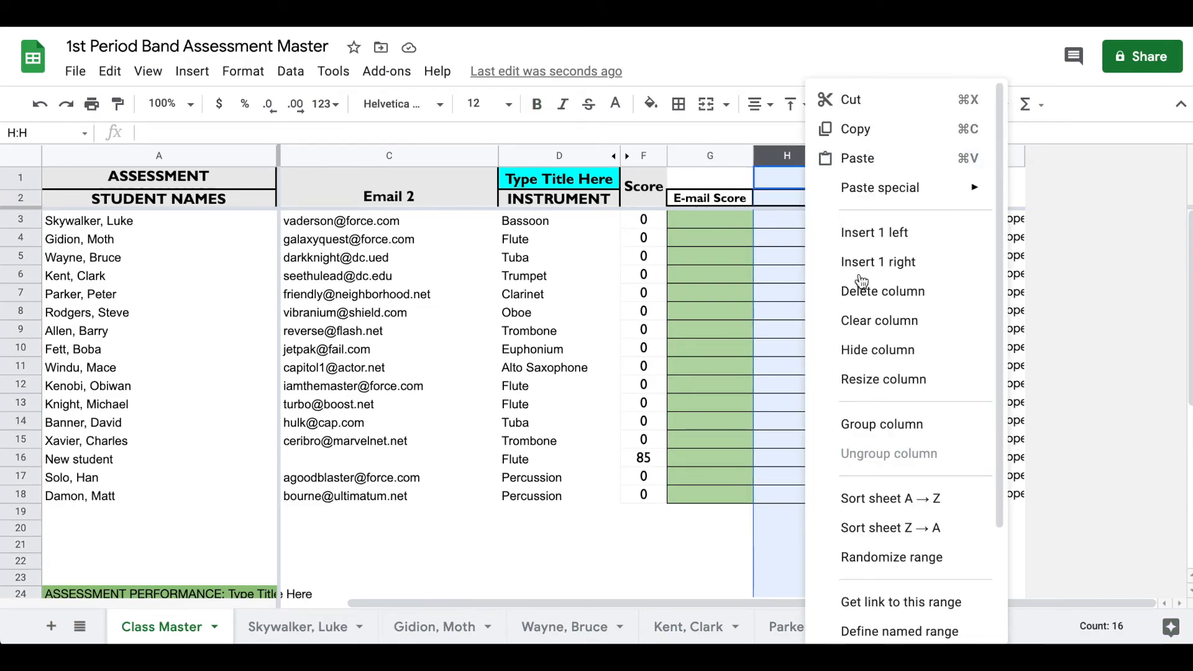
pyautogui.click(882, 349)
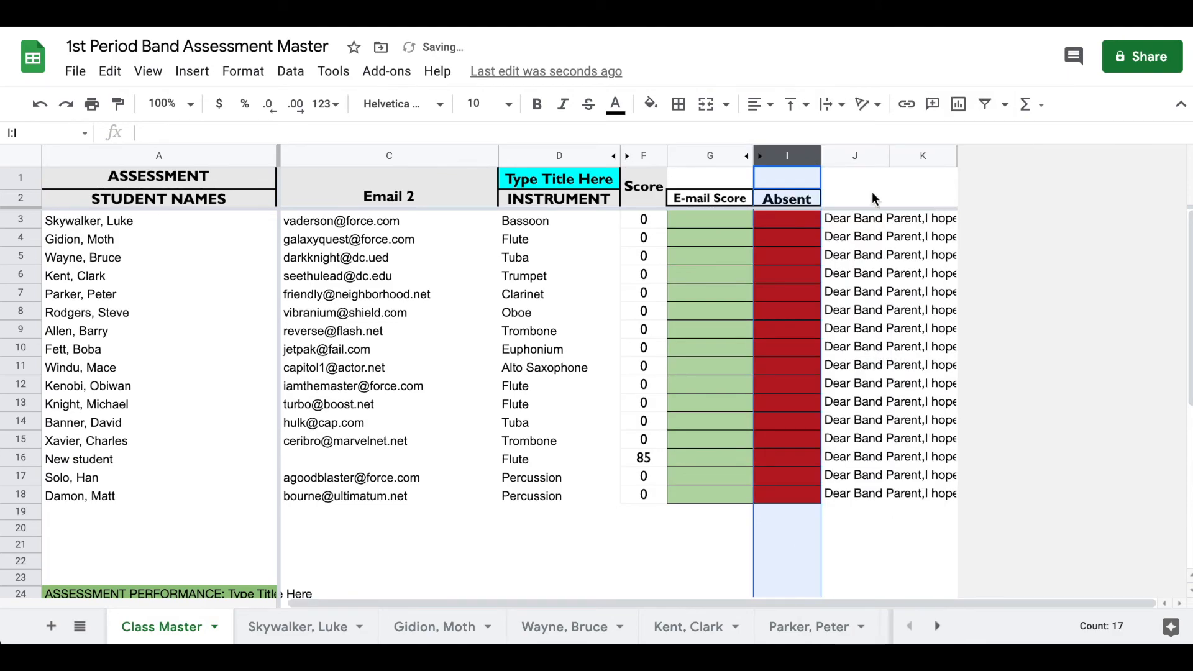
pyautogui.click(850, 156)
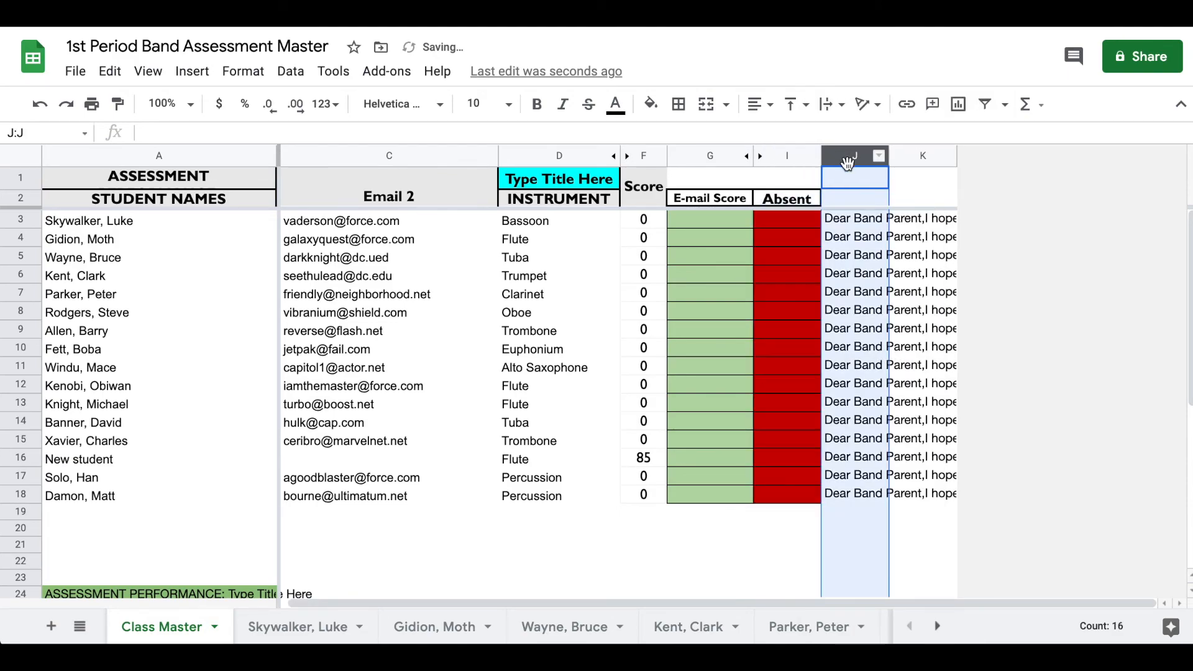
pyautogui.click(880, 157)
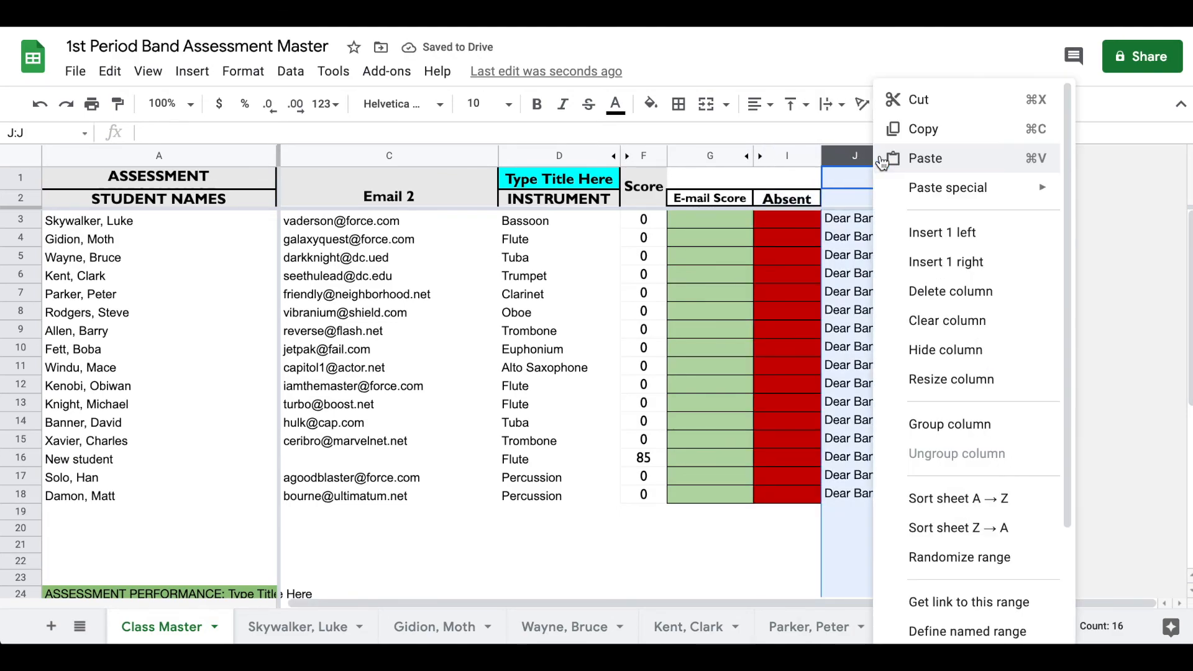
pyautogui.click(922, 349)
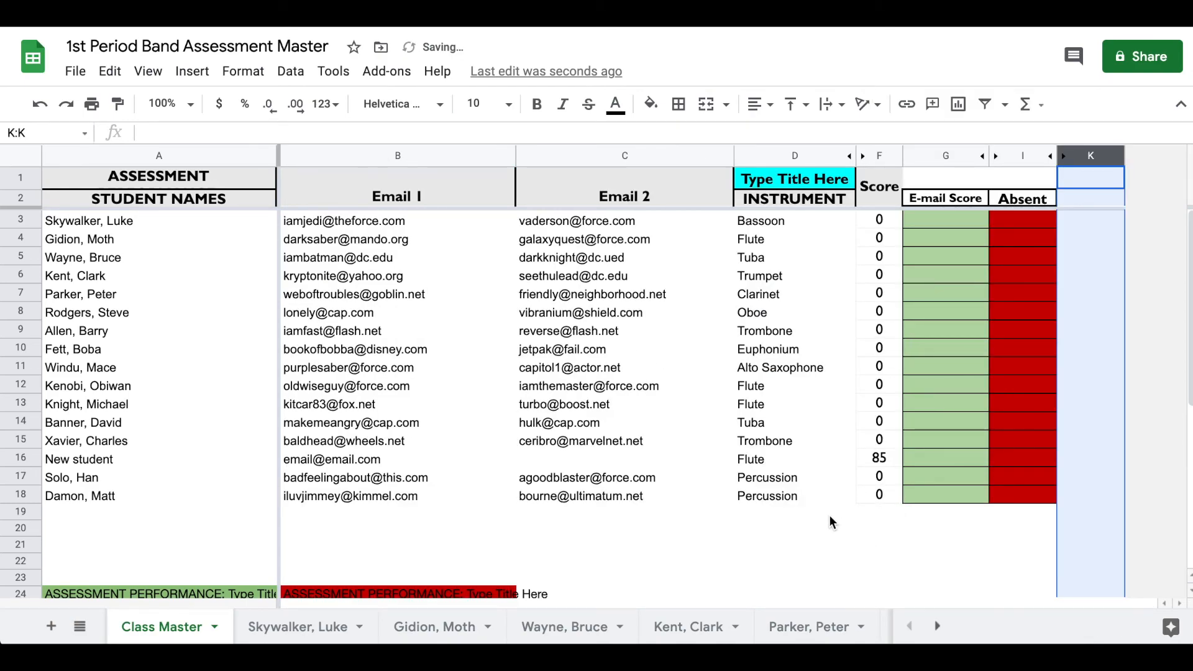
# Step: Look through the workbook's sheet tabs as far as Improvement sheets and W-master
pyautogui.scroll(-1, 769, 507)
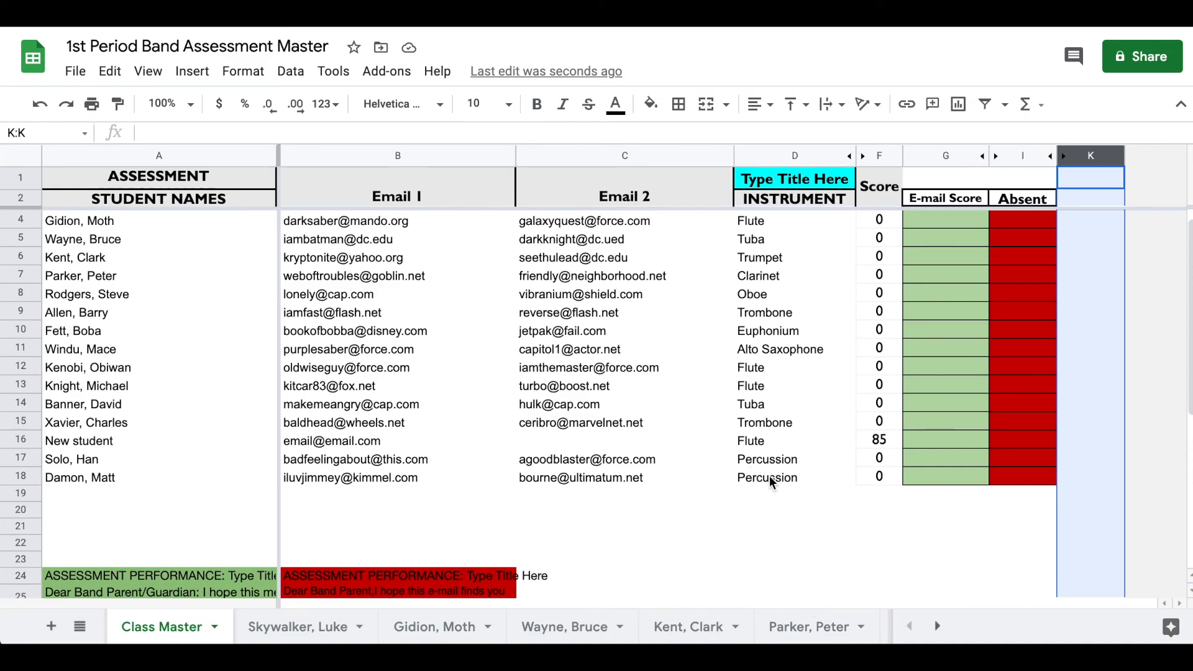
pyautogui.hscroll(2, 797, 628)
pyautogui.hscroll(10, 800, 634)
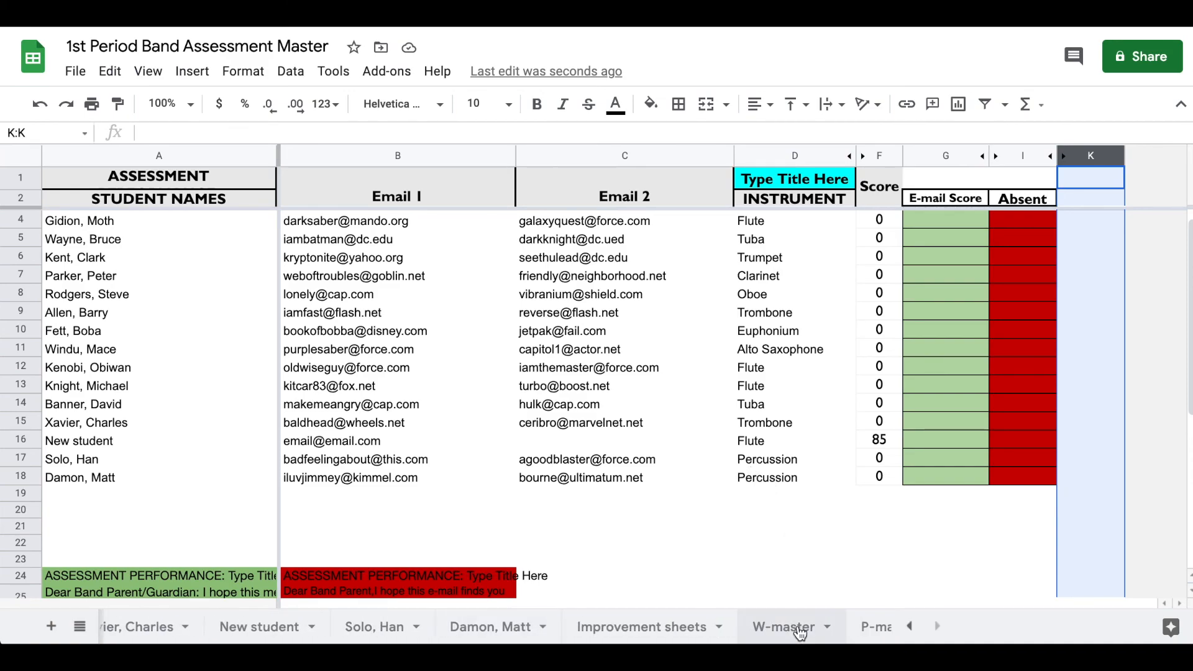